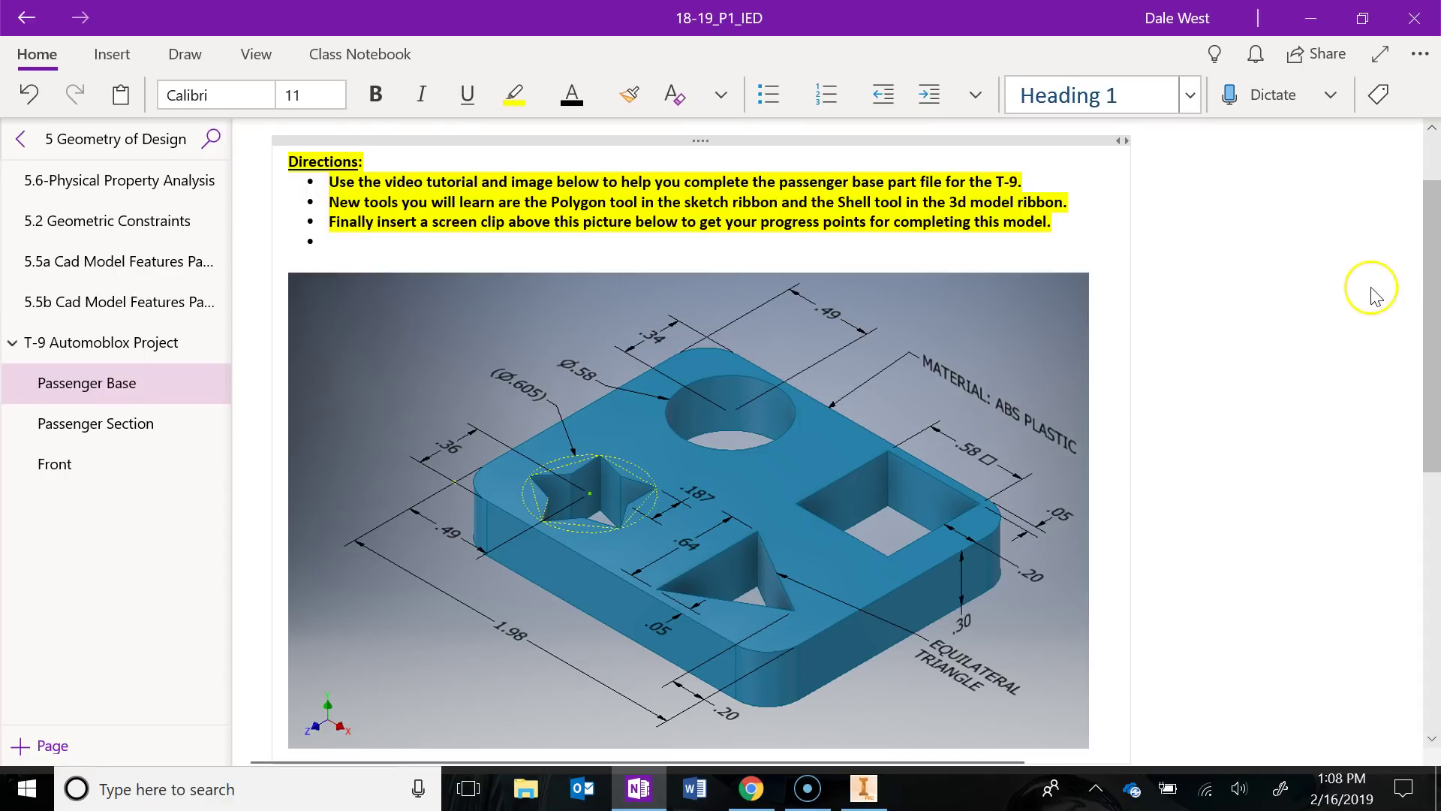
# Read through the Passenger Base directions and reference image on the OneNote page
pyautogui.scroll(2, 1376, 293)
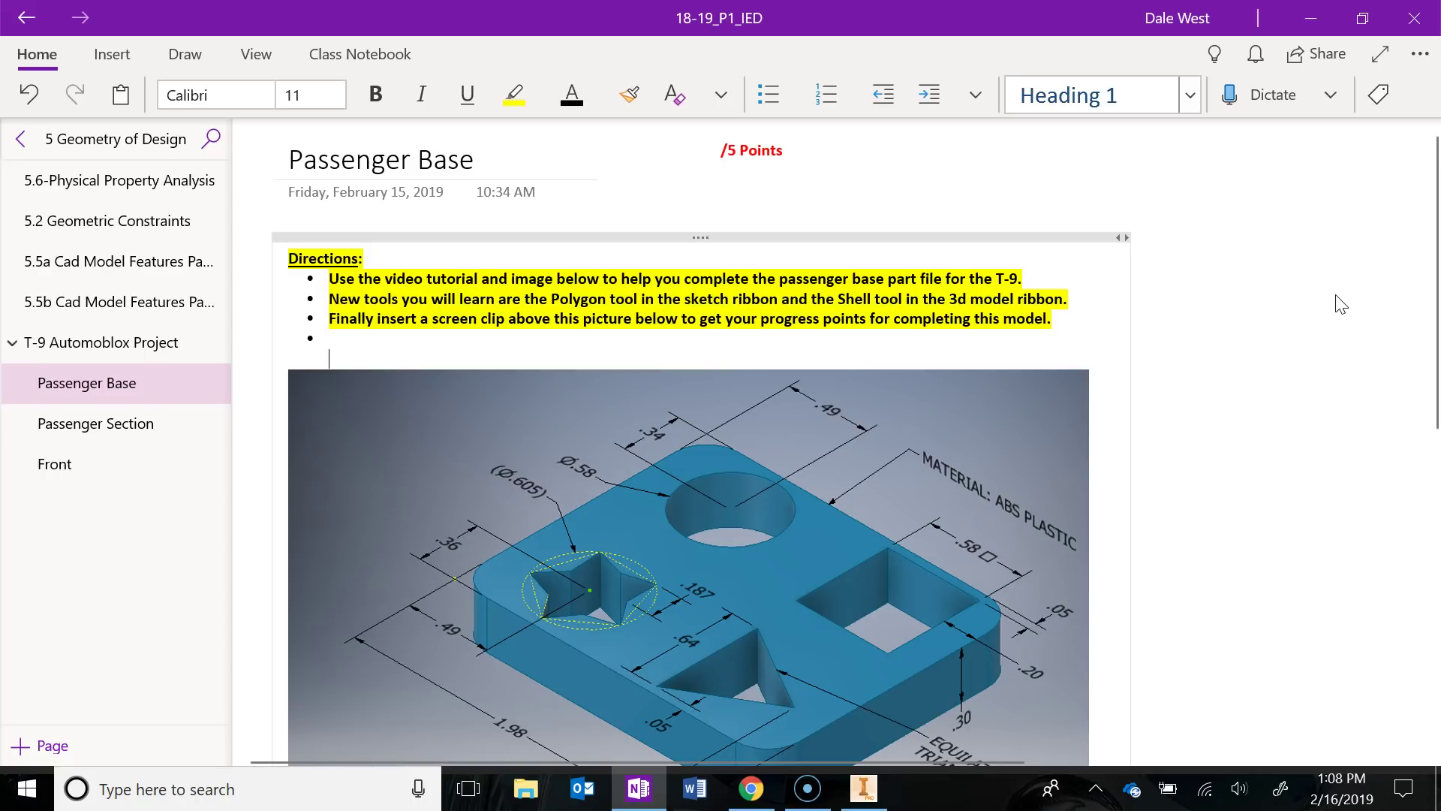
pyautogui.click(1312, 298)
pyautogui.scroll(-2, 653, 441)
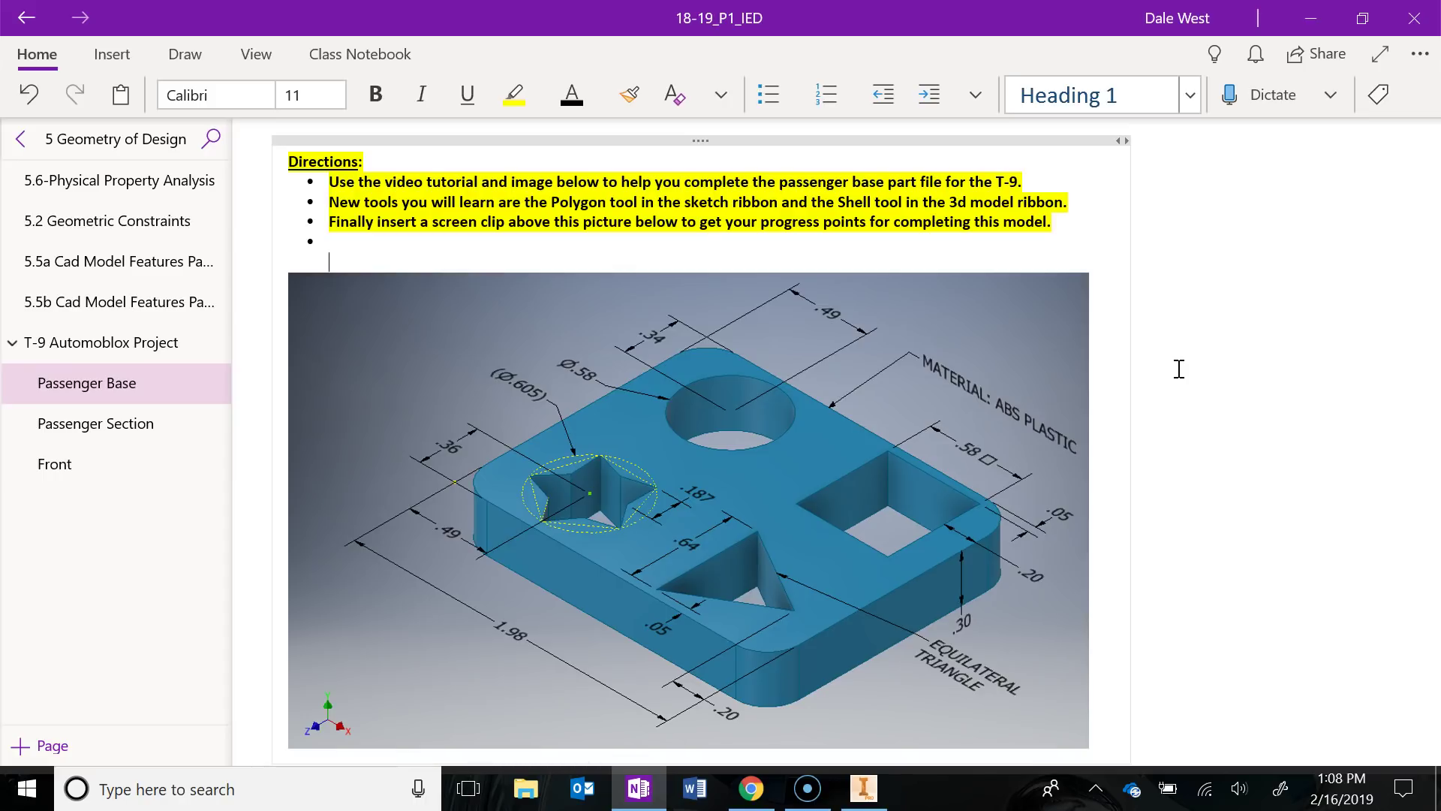
pyautogui.click(336, 259)
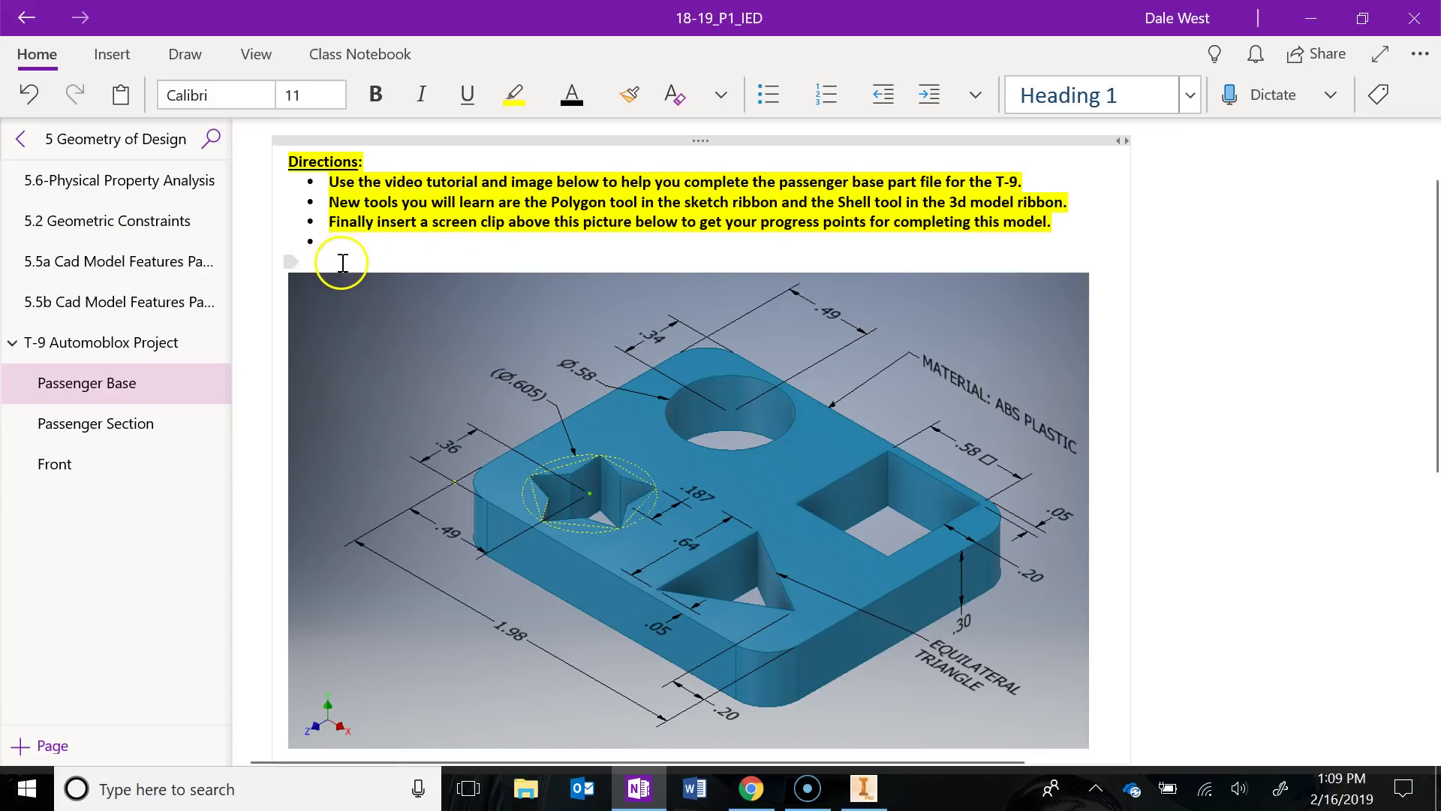
pyautogui.scroll(2, 342, 263)
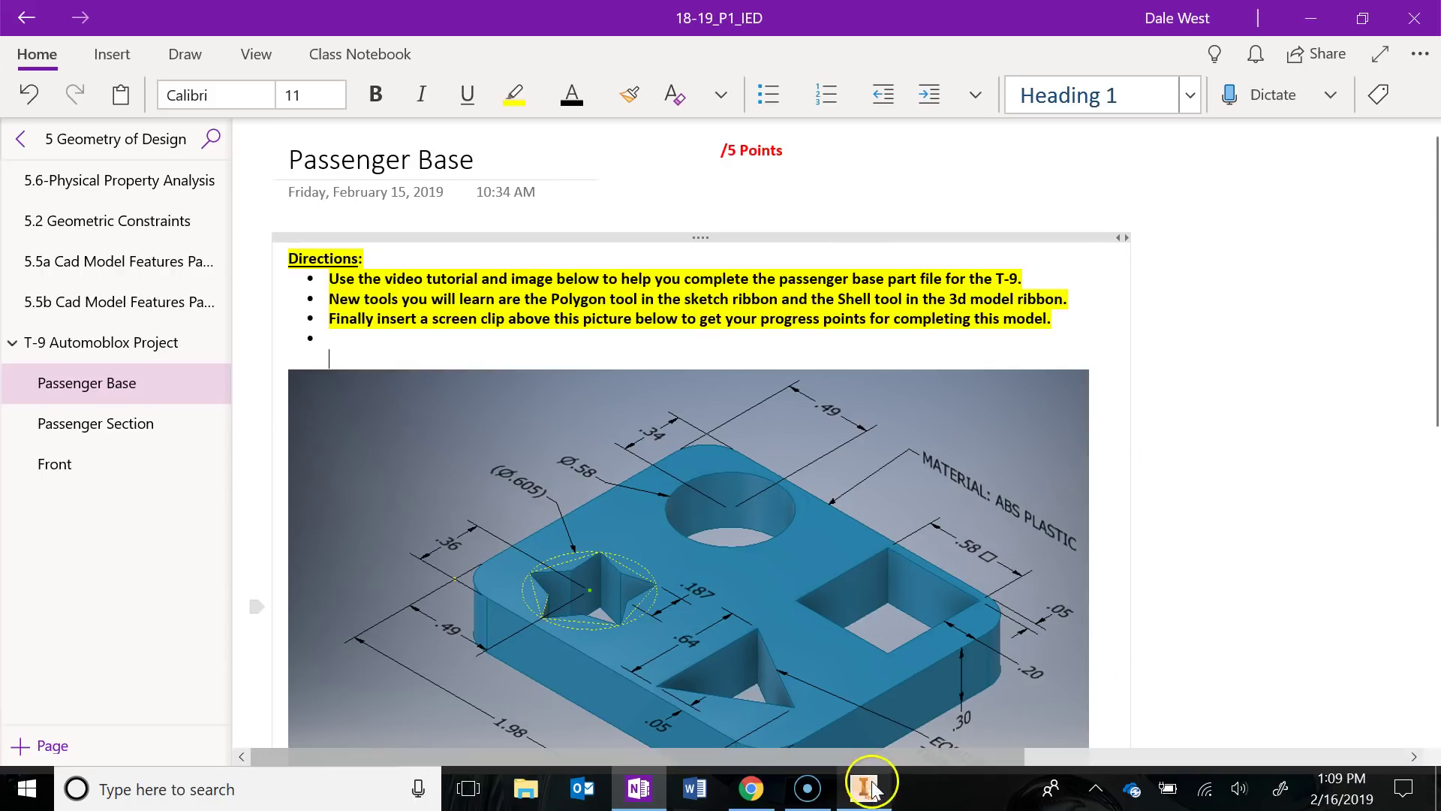
pyautogui.click(1266, 542)
pyautogui.moveTo(480, 161); pyautogui.dragTo(273, 154)
pyautogui.click(1300, 215)
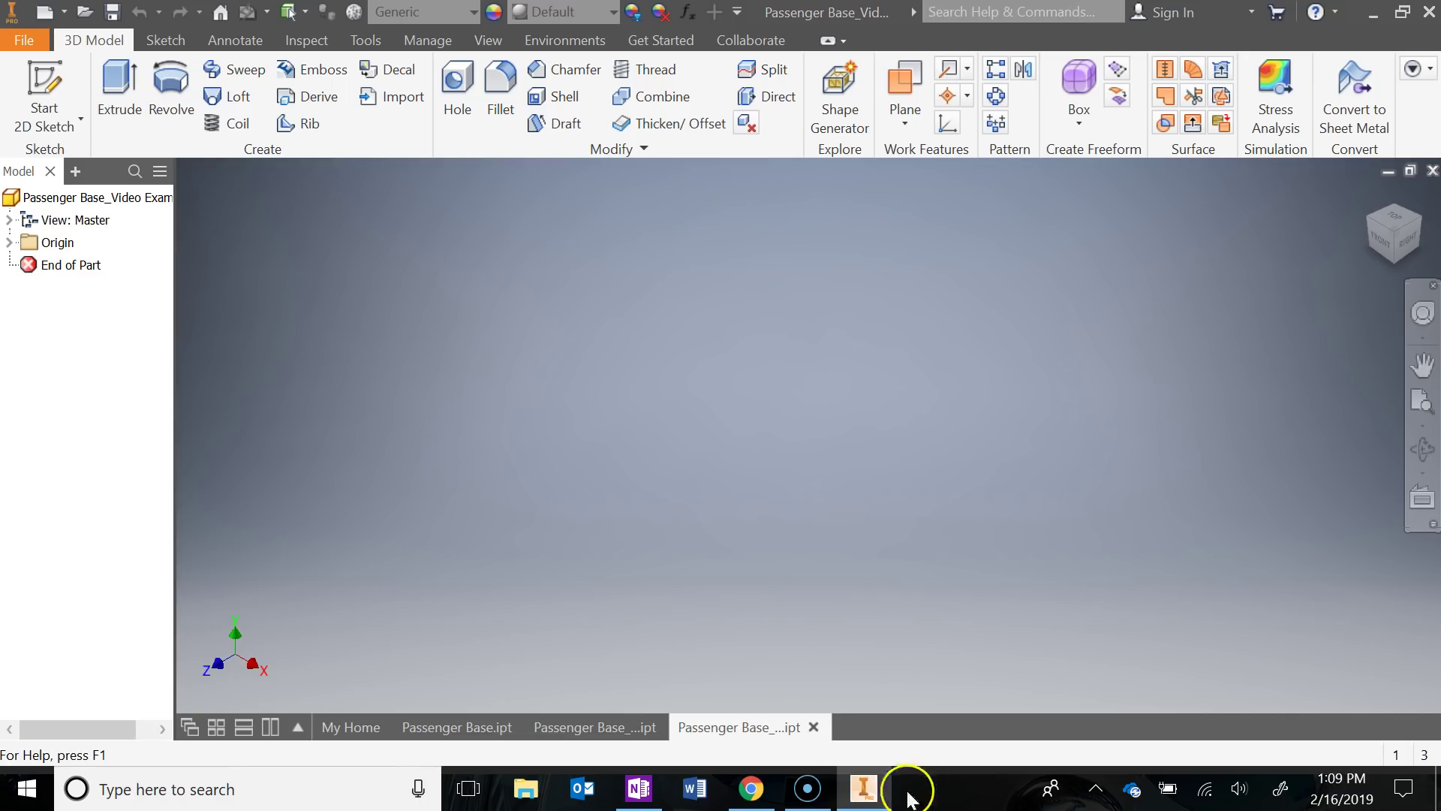
# Check the OneNote reference page, then return to the Inventor part
pyautogui.click(638, 788)
pyautogui.scroll(-5, 1179, 409)
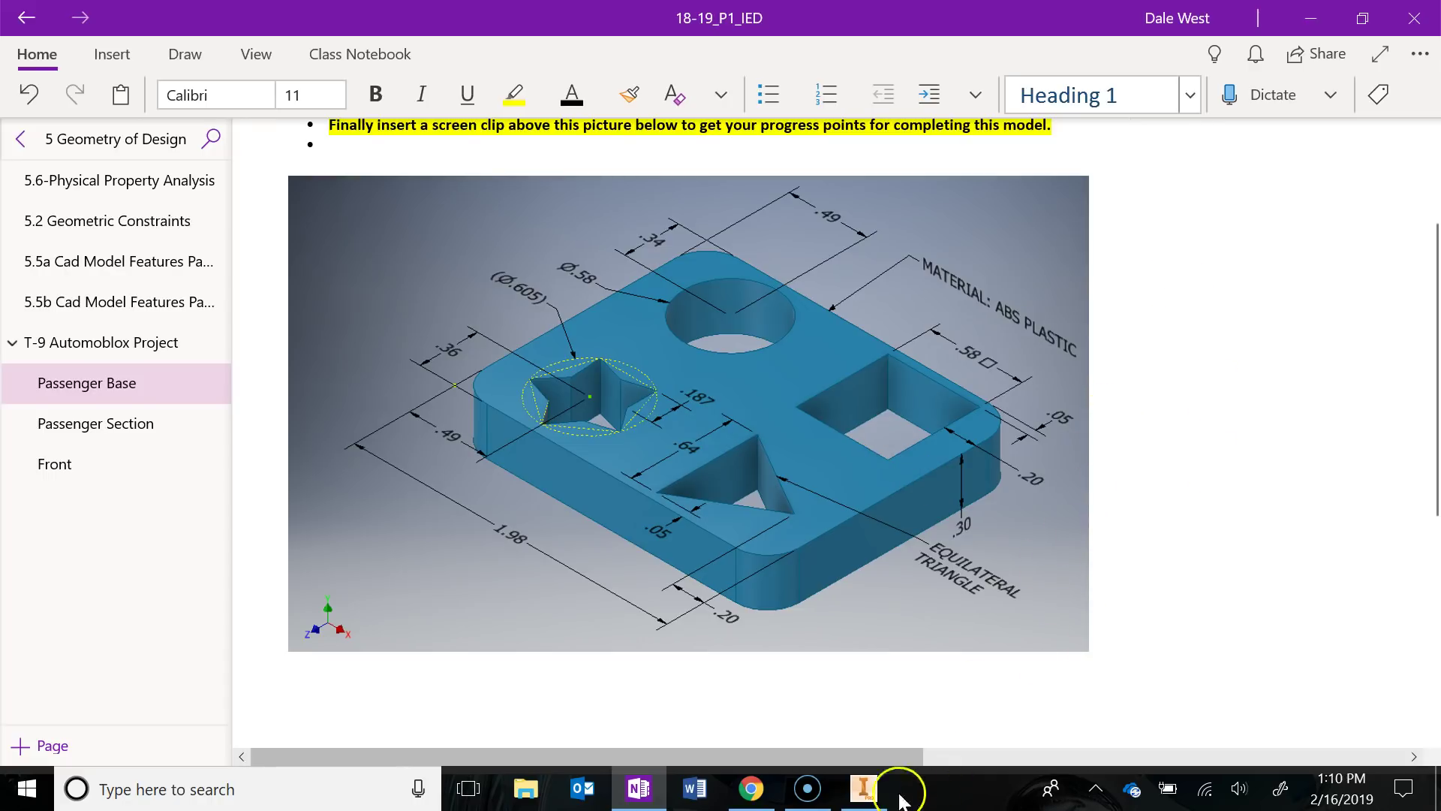
pyautogui.click(871, 794)
# Start a 2D sketch on the XZ plane and rotate the view 180 degrees
pyautogui.click(47, 94)
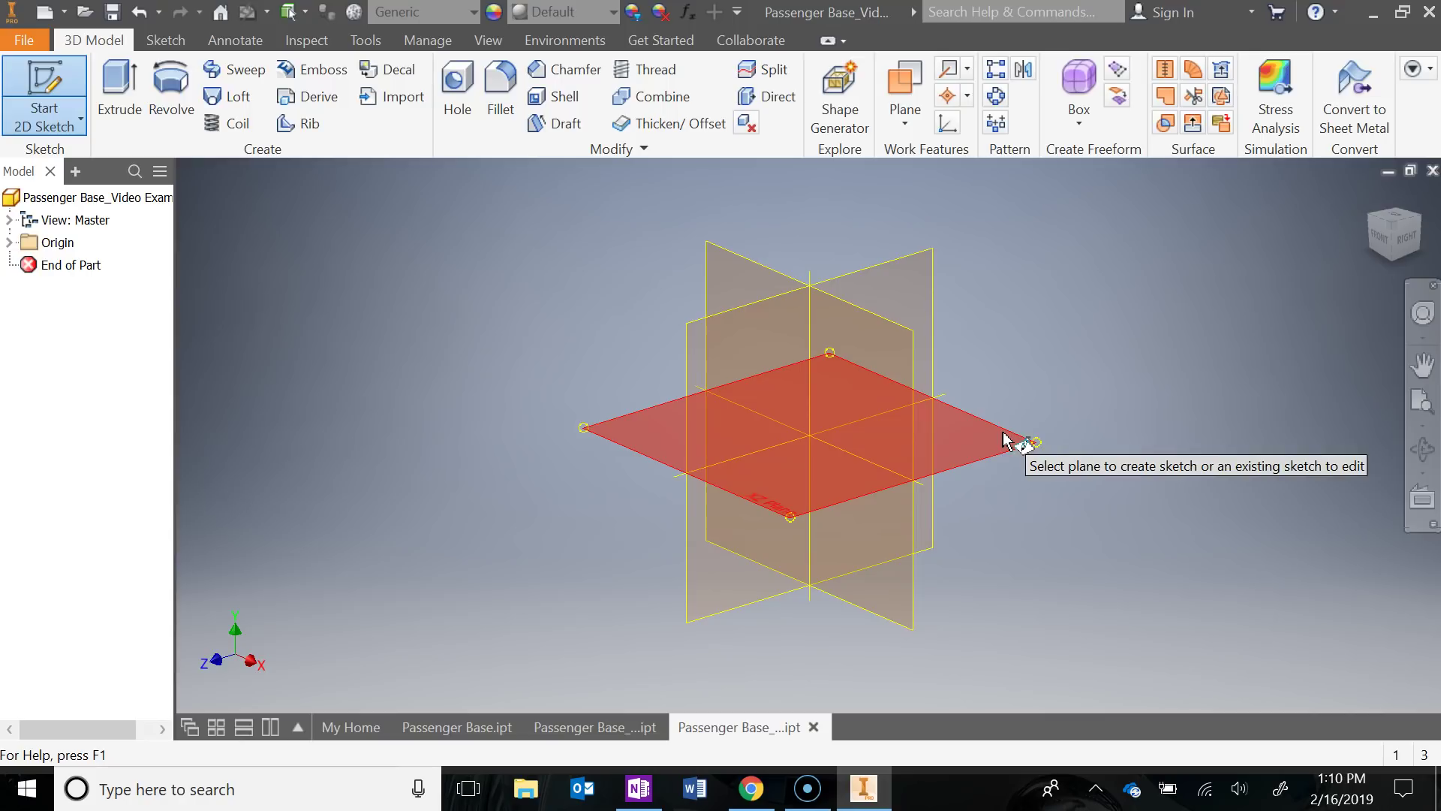
pyautogui.click(1002, 435)
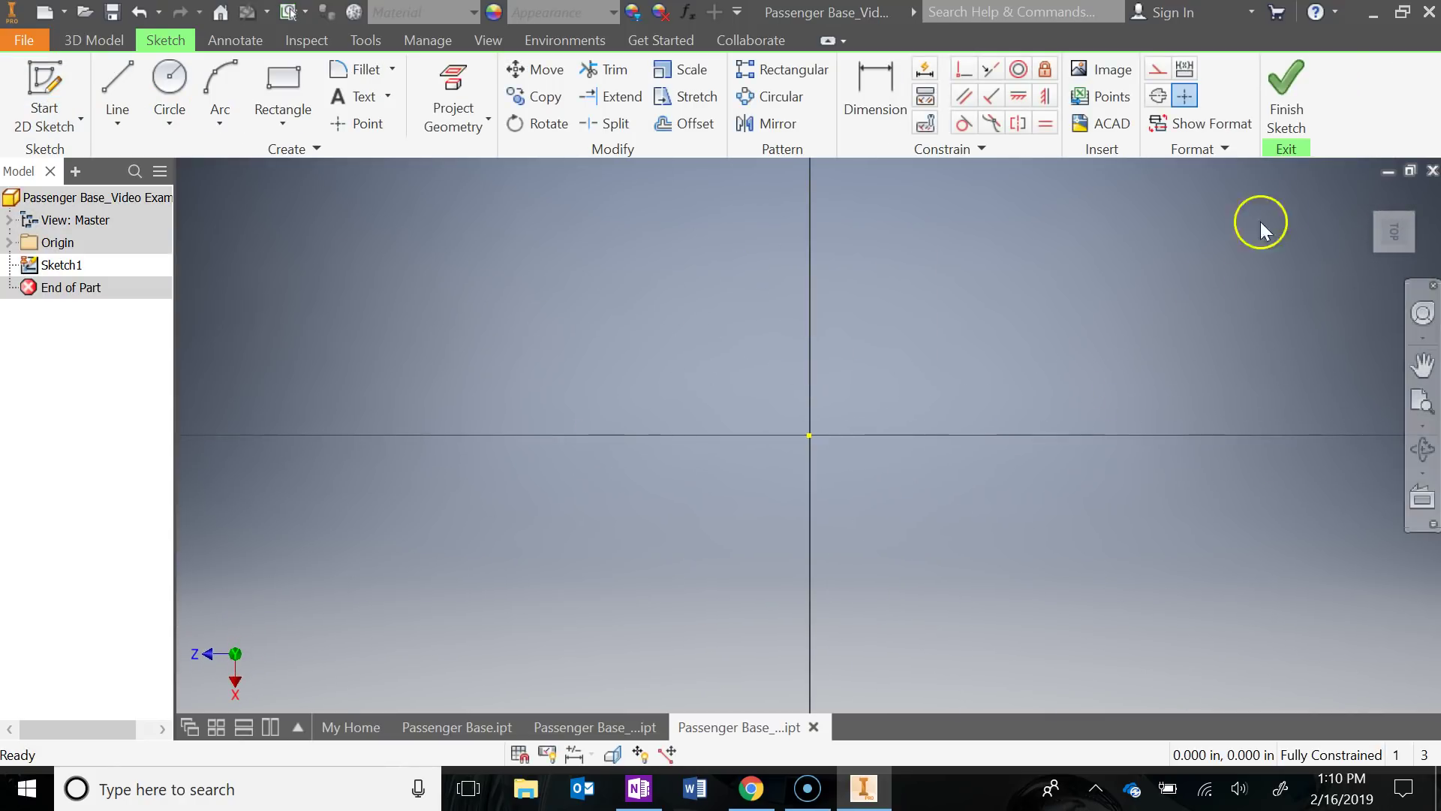
pyautogui.moveTo(1396, 237)
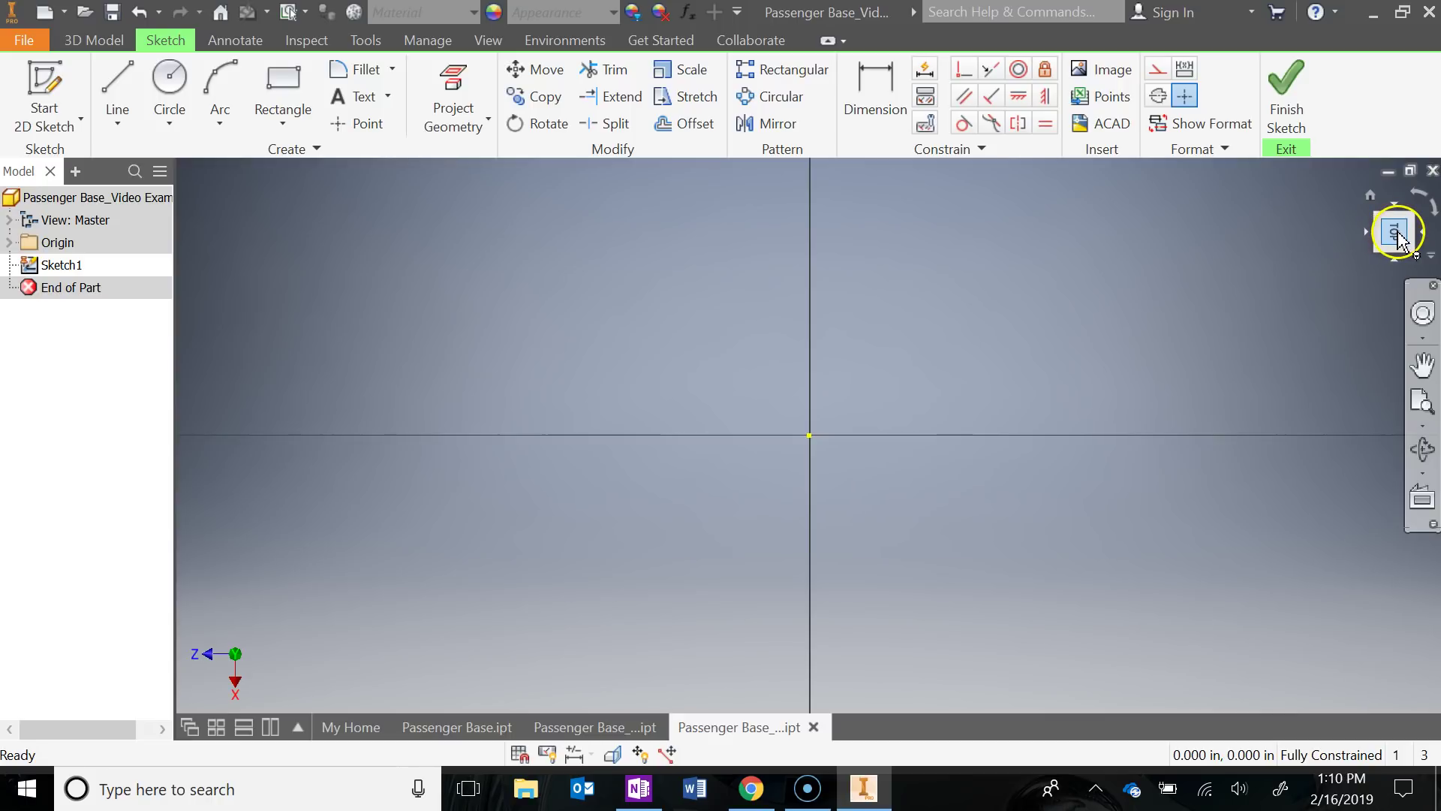
pyautogui.click(1416, 195)
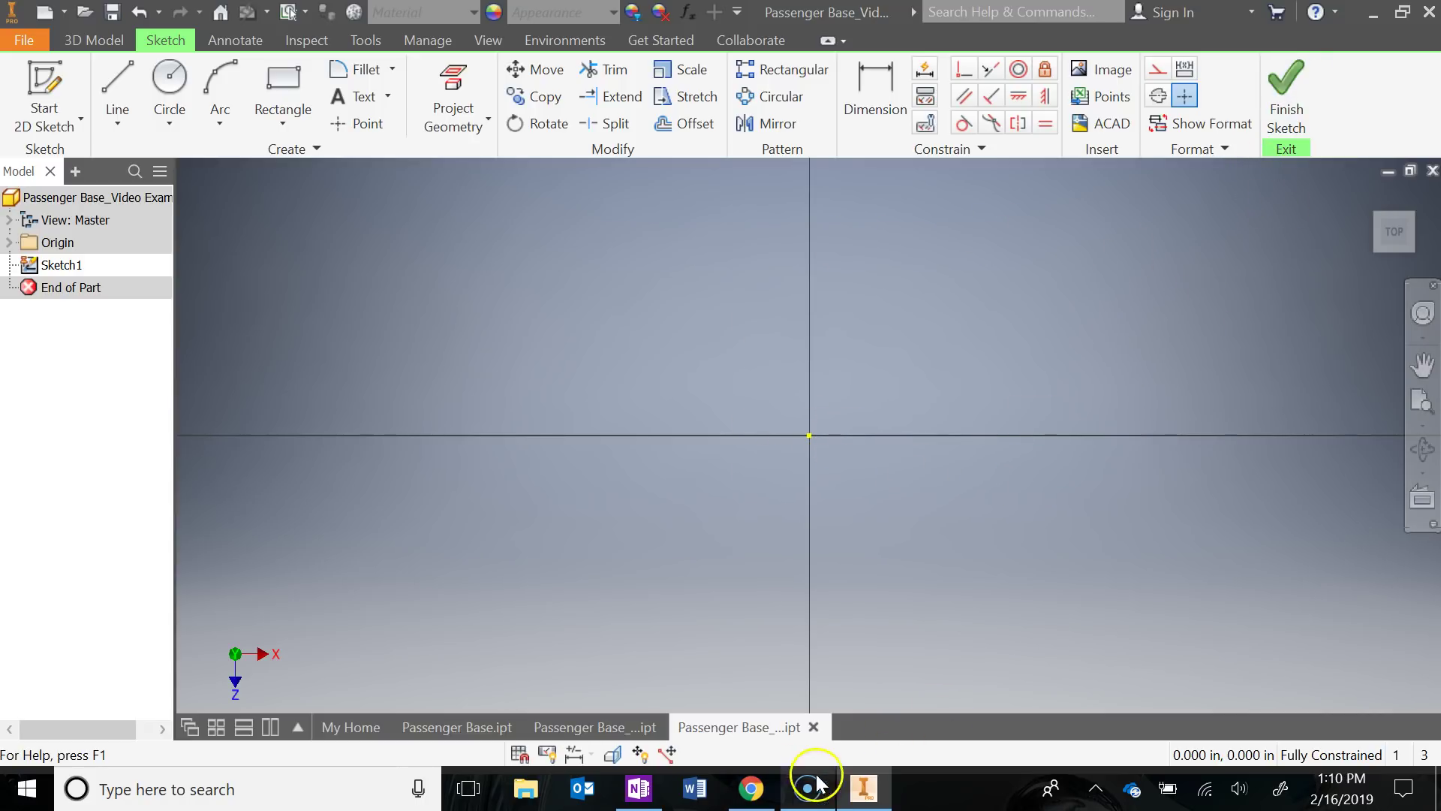
# Compare the three-cutout blue ABS example part against the OneNote reference image
pyautogui.click(638, 789)
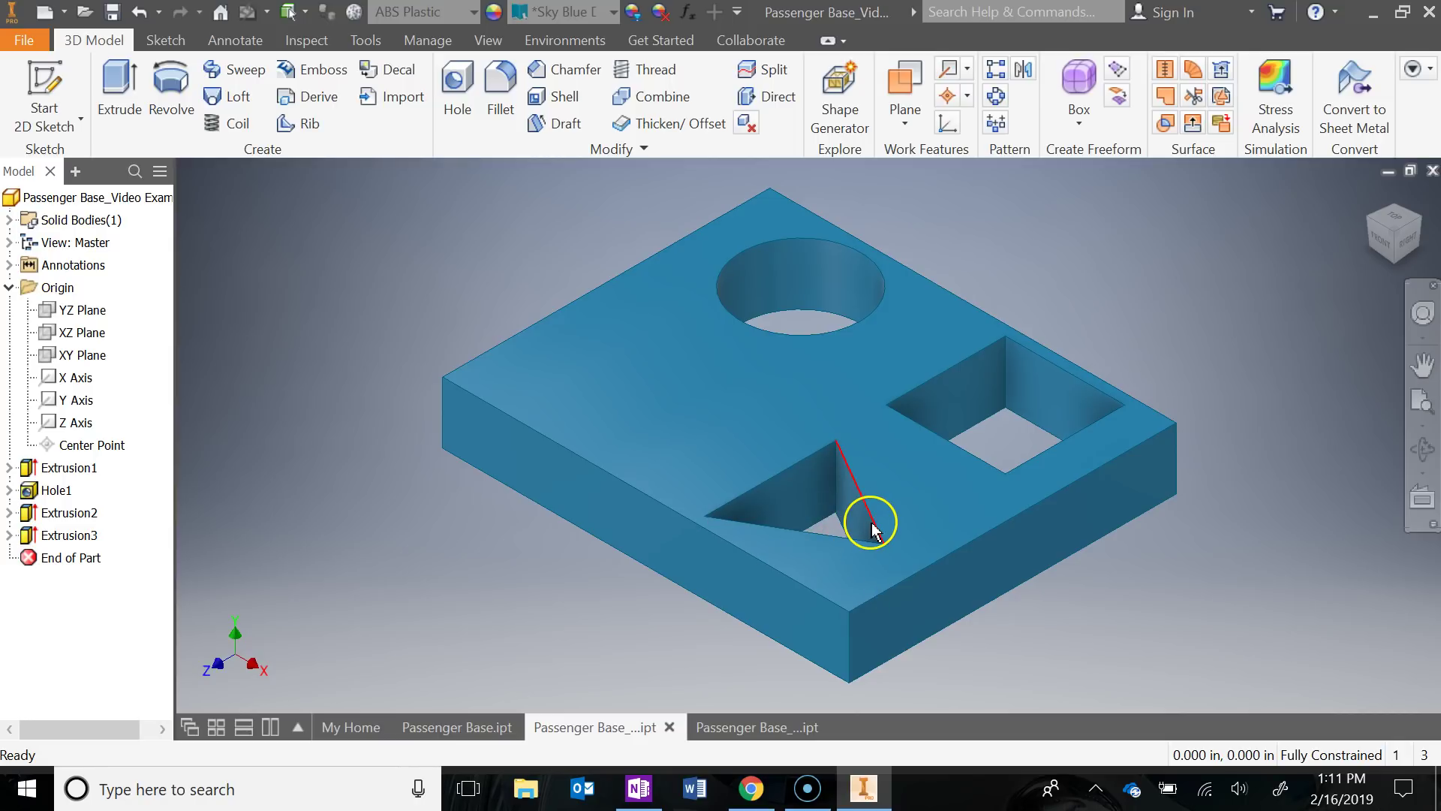
pyautogui.click(639, 788)
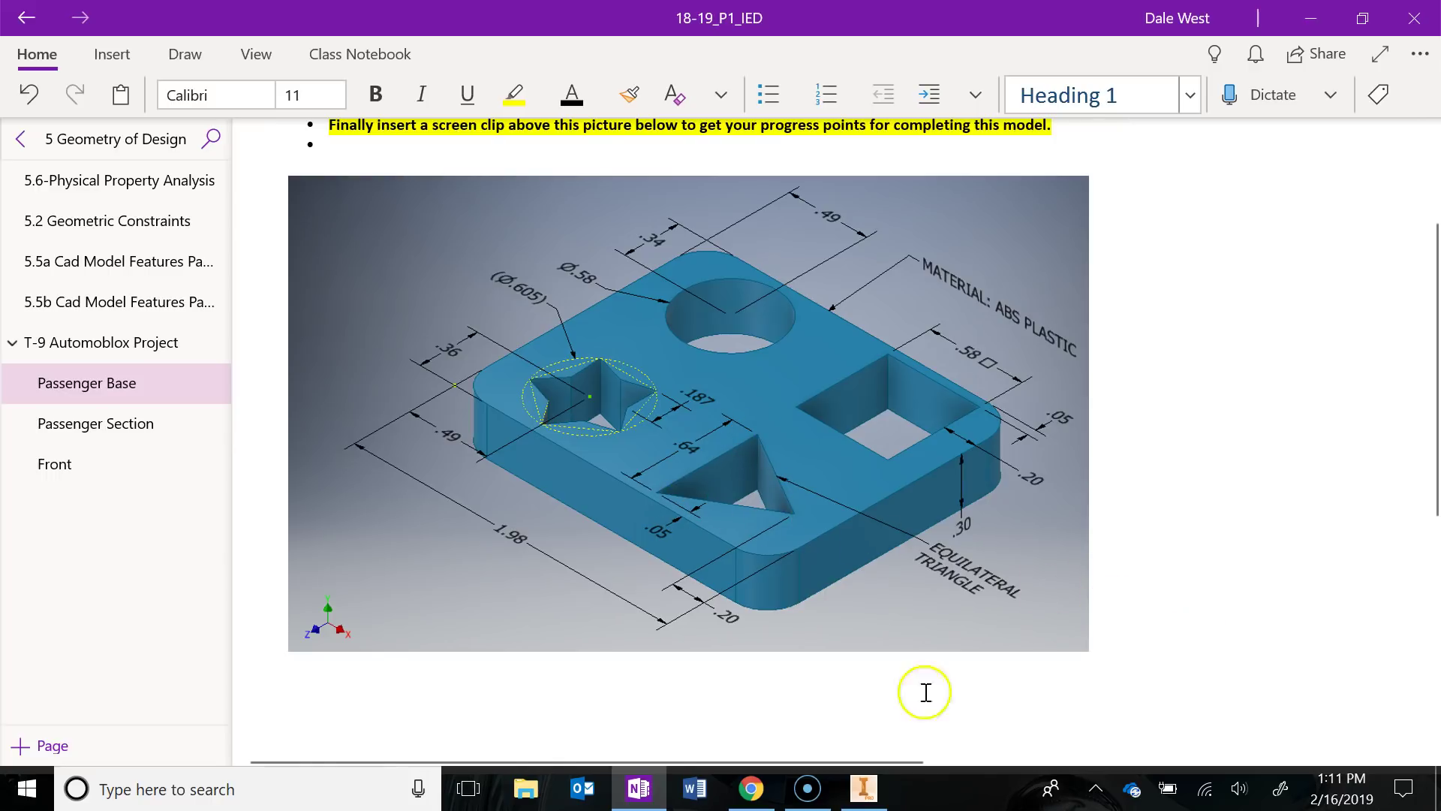
pyautogui.click(863, 789)
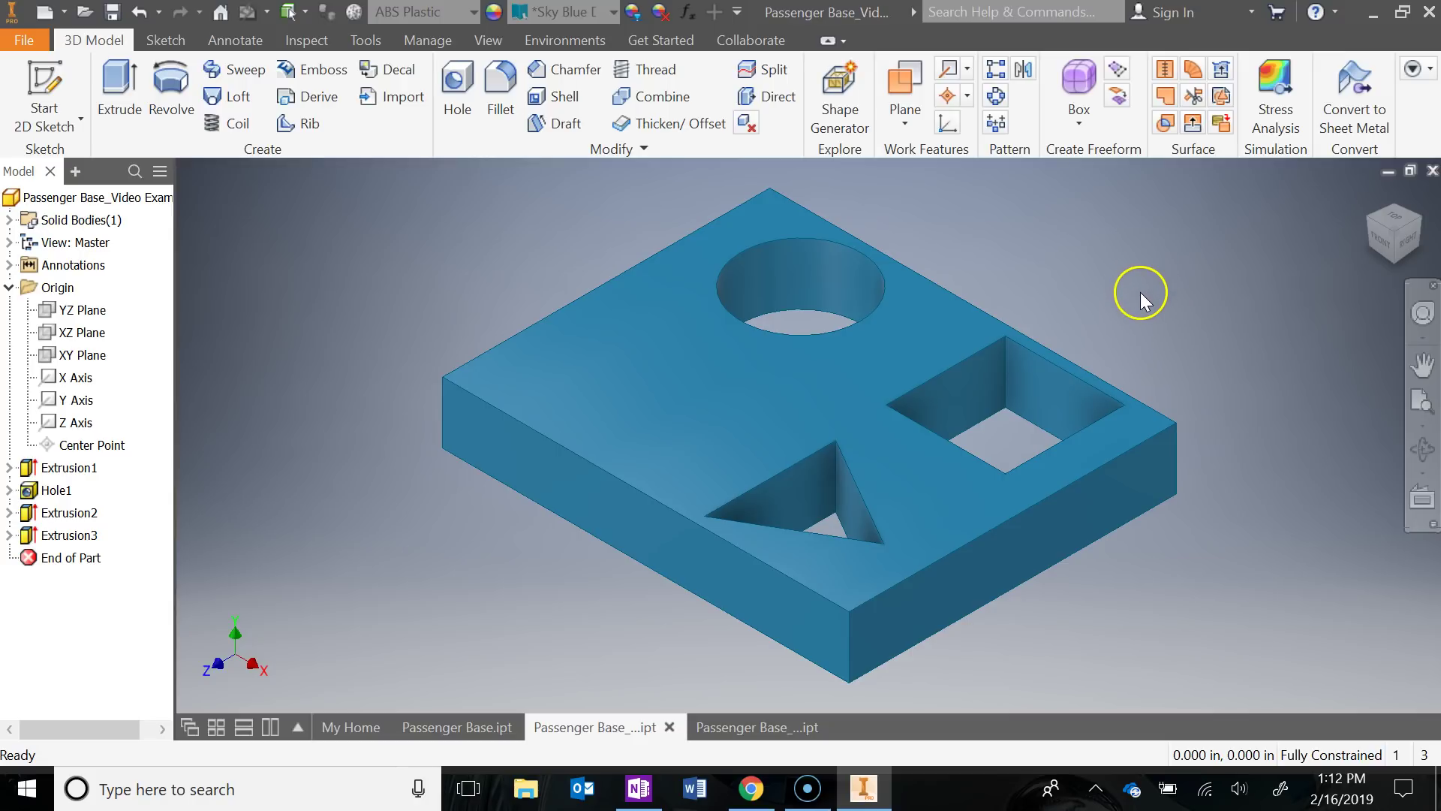
# Collapse the Origin folder, inspect Extrusion1, and start a new 2D sketch with S
pyautogui.click(639, 797)
pyautogui.click(639, 797)
pyautogui.click(9, 287)
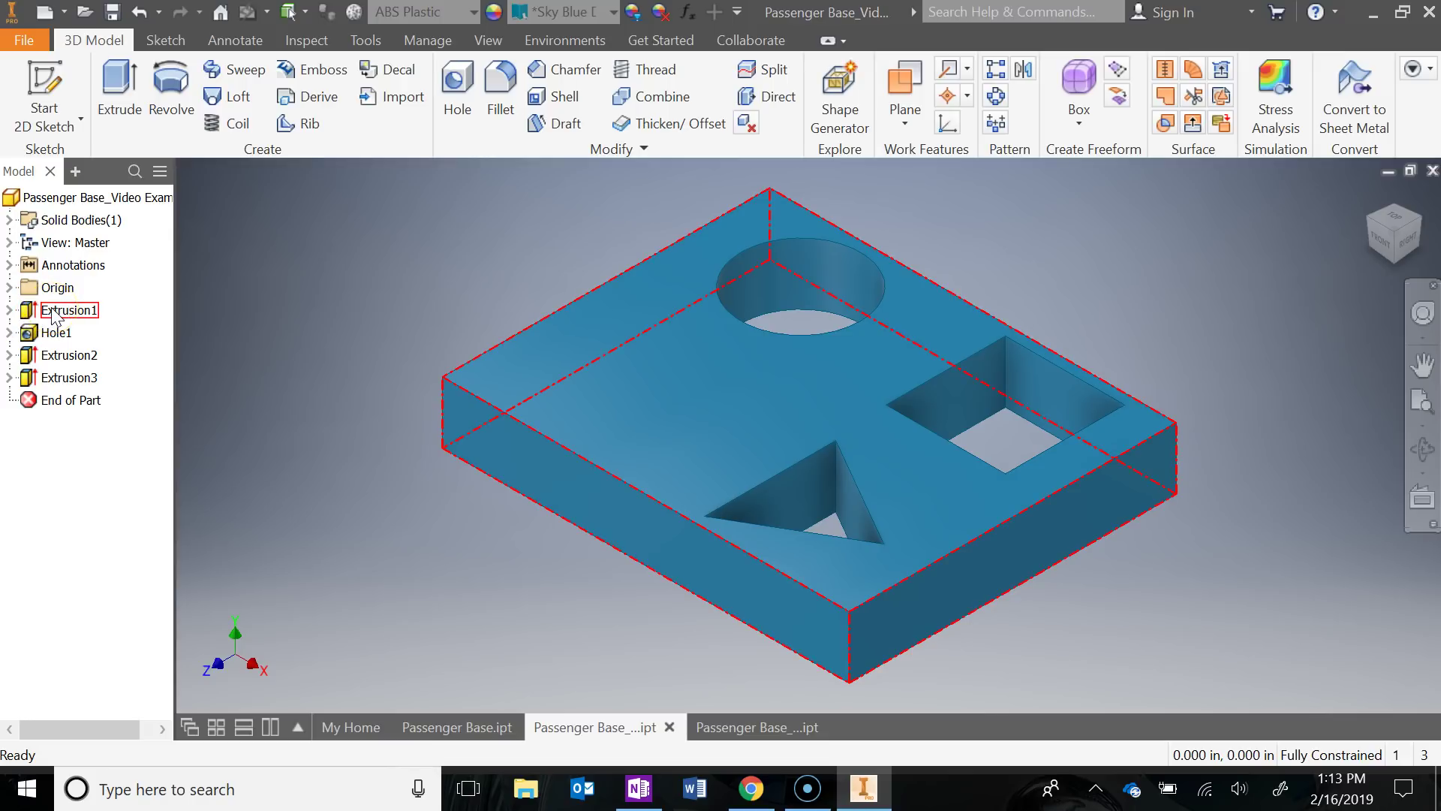
pyautogui.click(44, 340)
pyautogui.press('s')
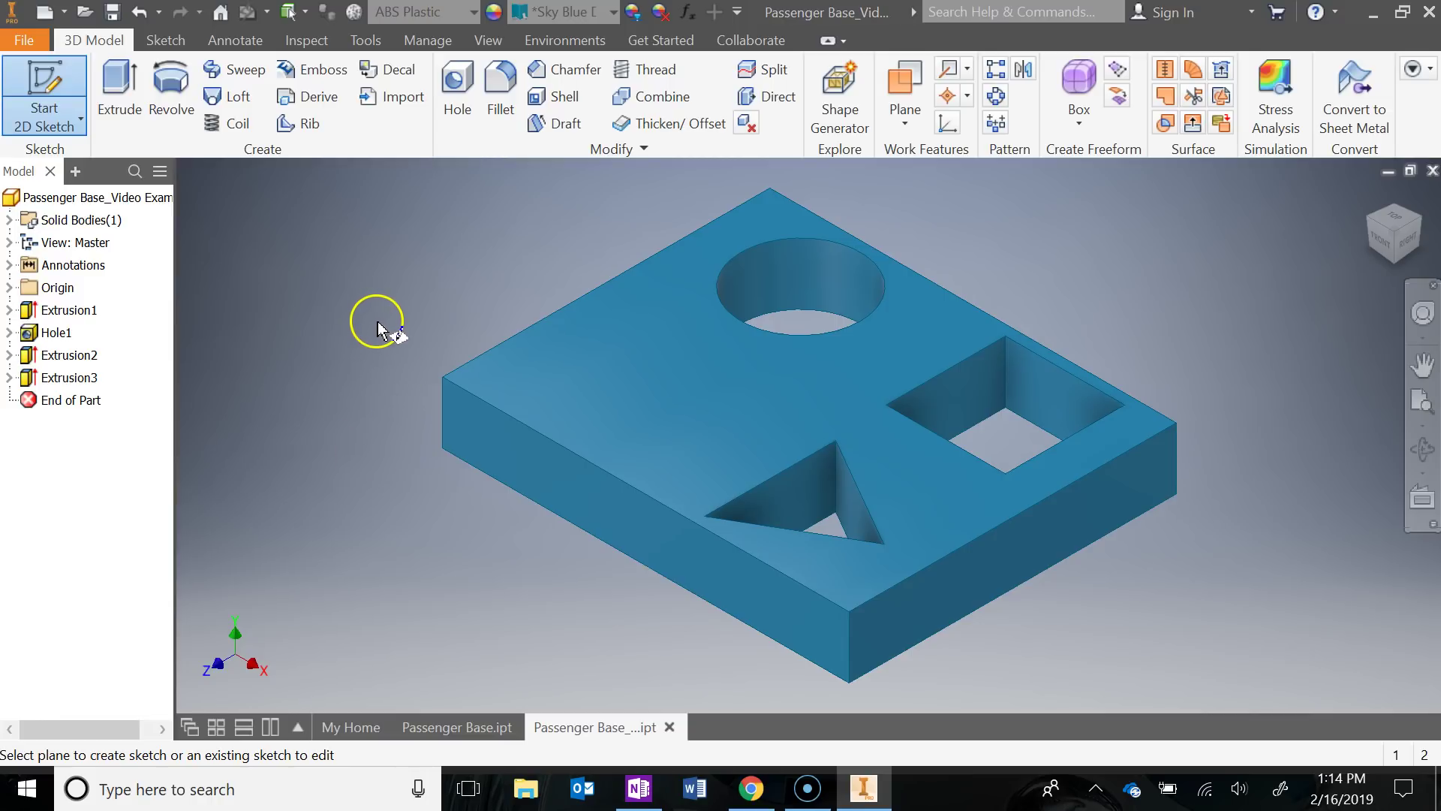
# Start the sketch on the part's top face and check the OneNote reference dimensions
pyautogui.click(641, 383)
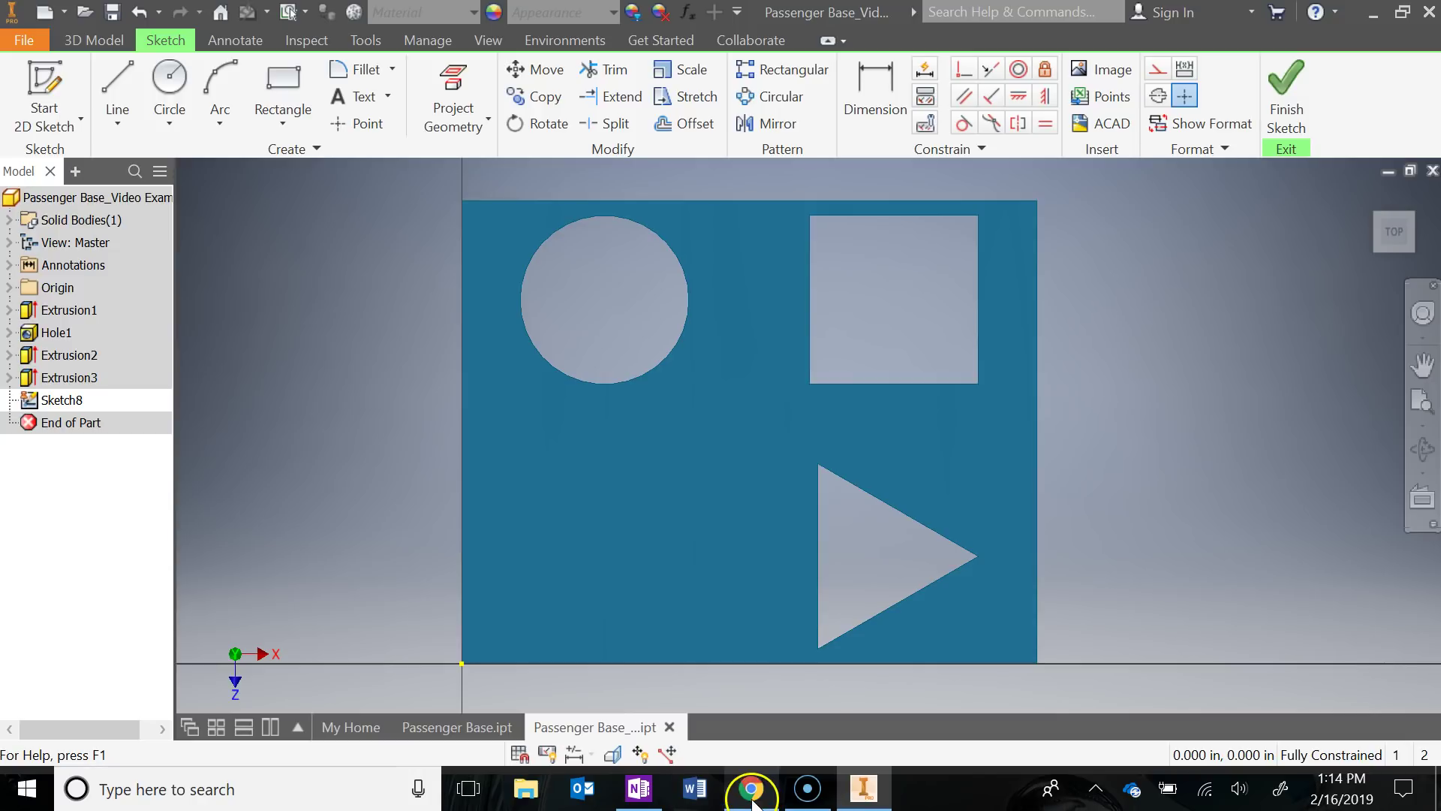
pyautogui.click(640, 788)
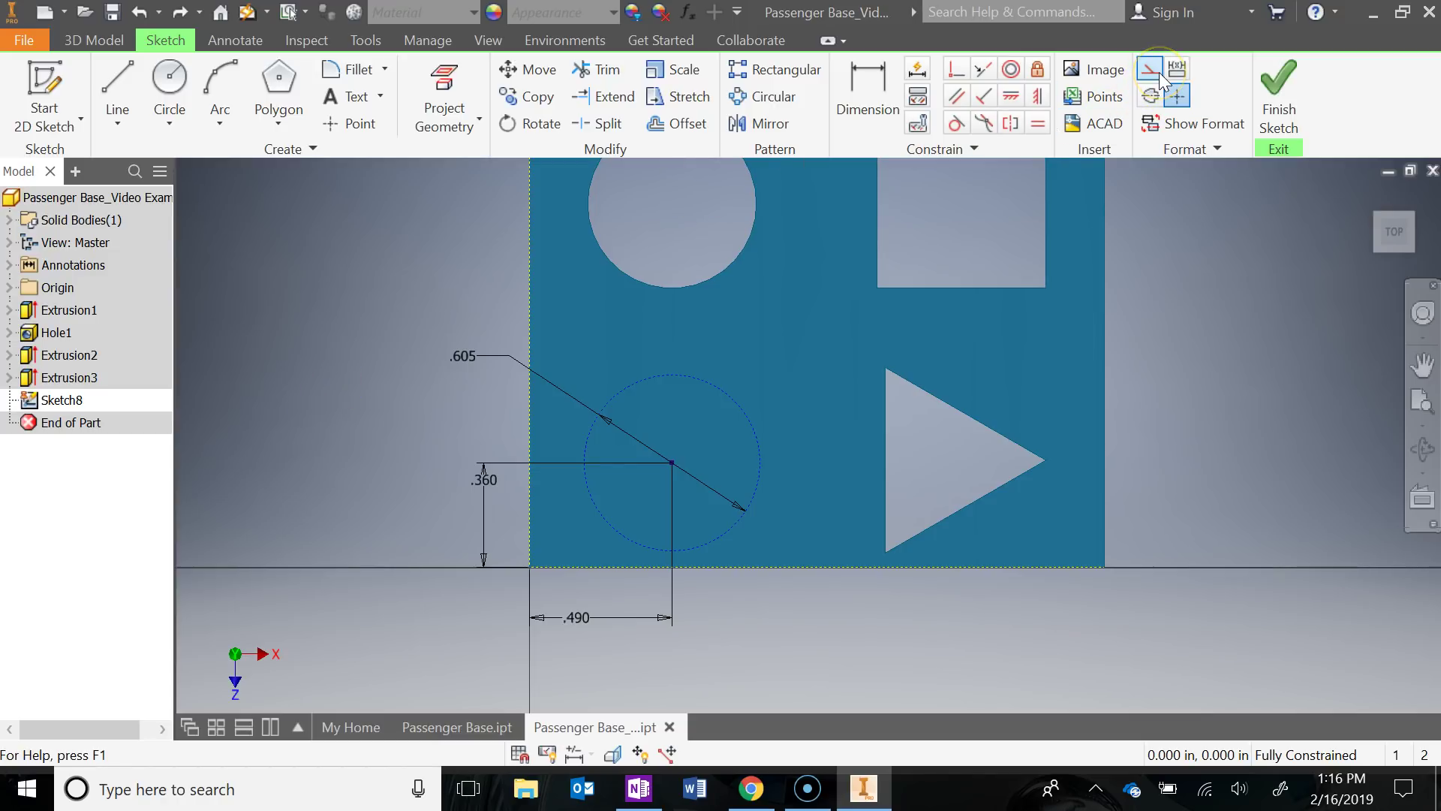
pyautogui.click(636, 788)
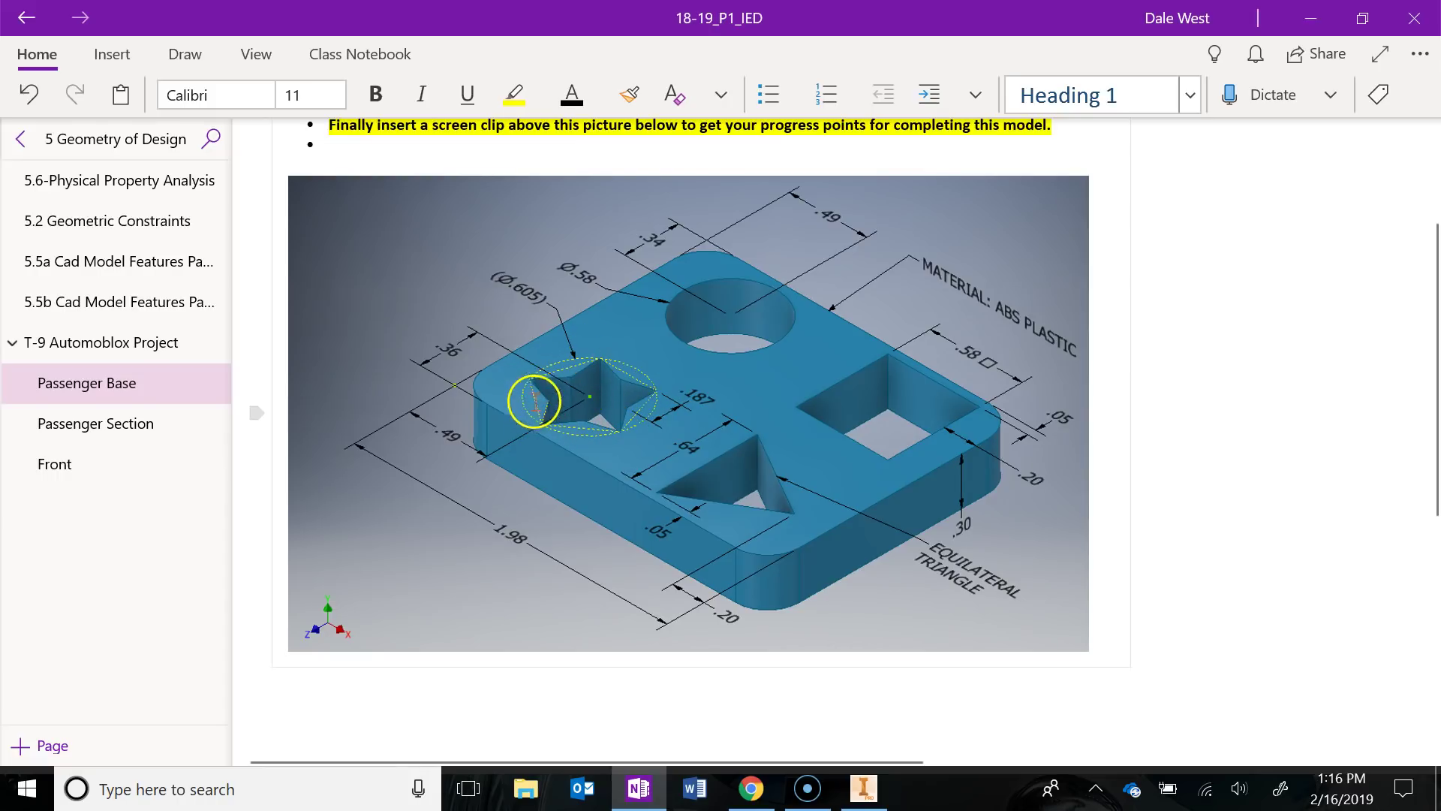
pyautogui.click(1311, 18)
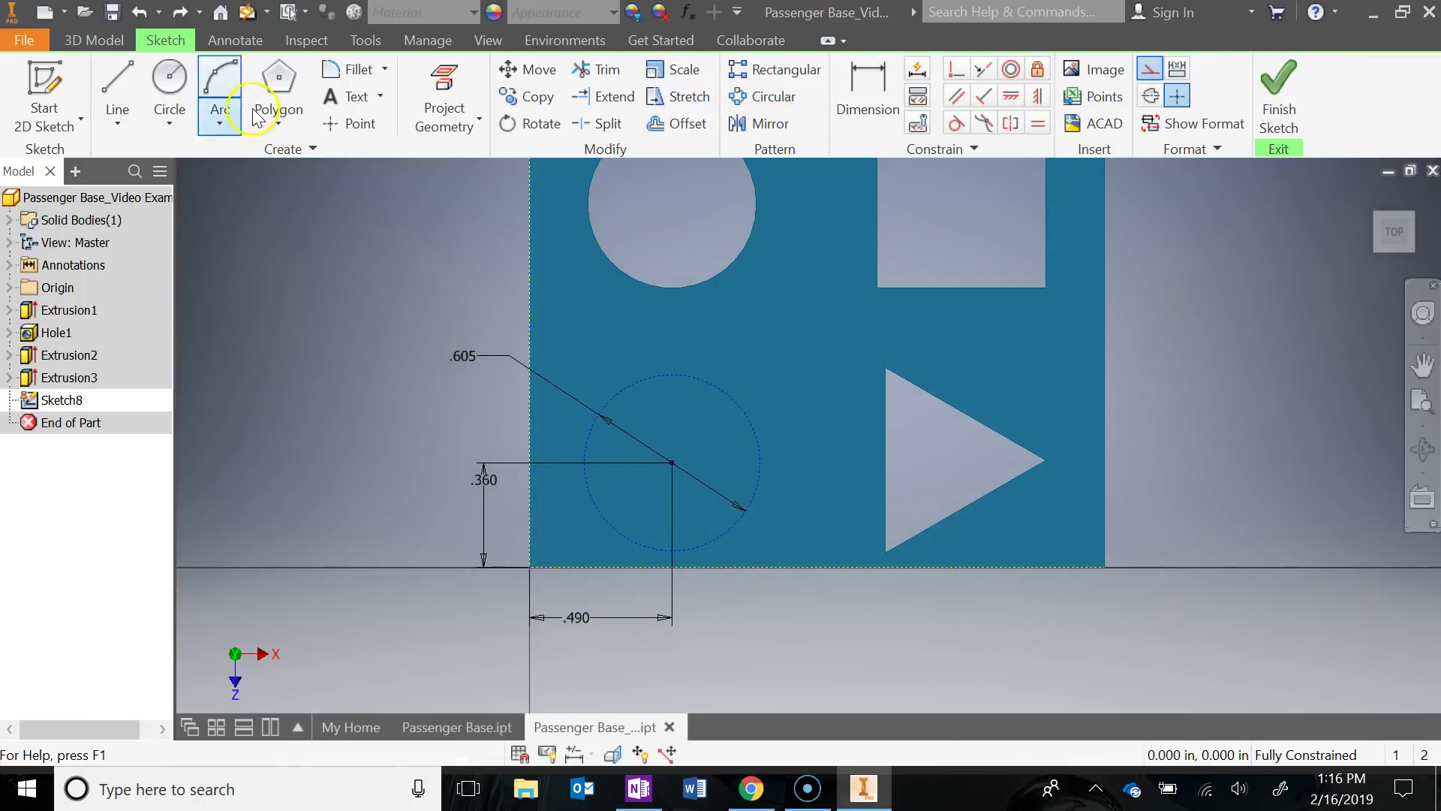
# Draw a 5-sided inscribed polygon centred on the .605 circle, with a vertex at its bottom quadrant
pyautogui.click(277, 120)
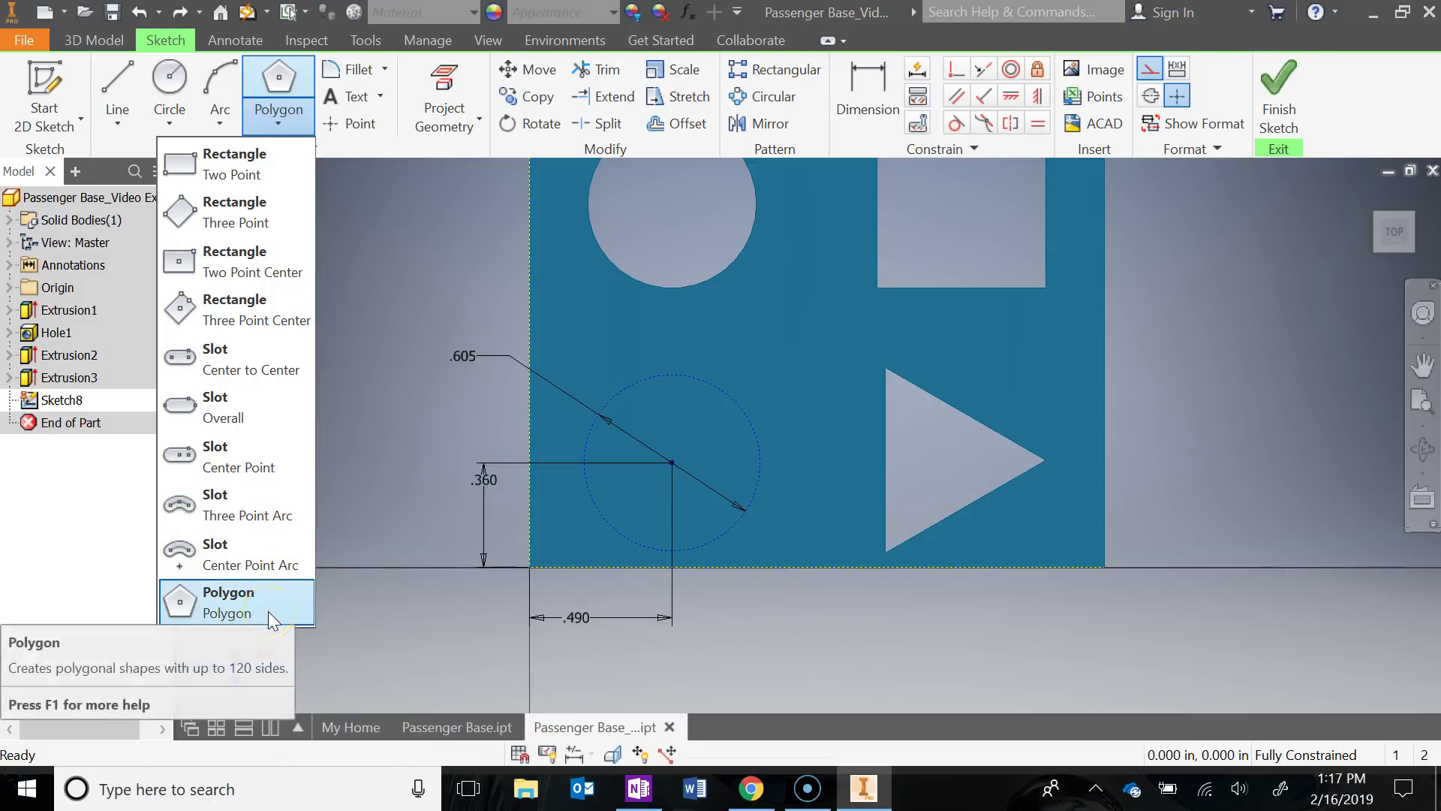
pyautogui.click(268, 616)
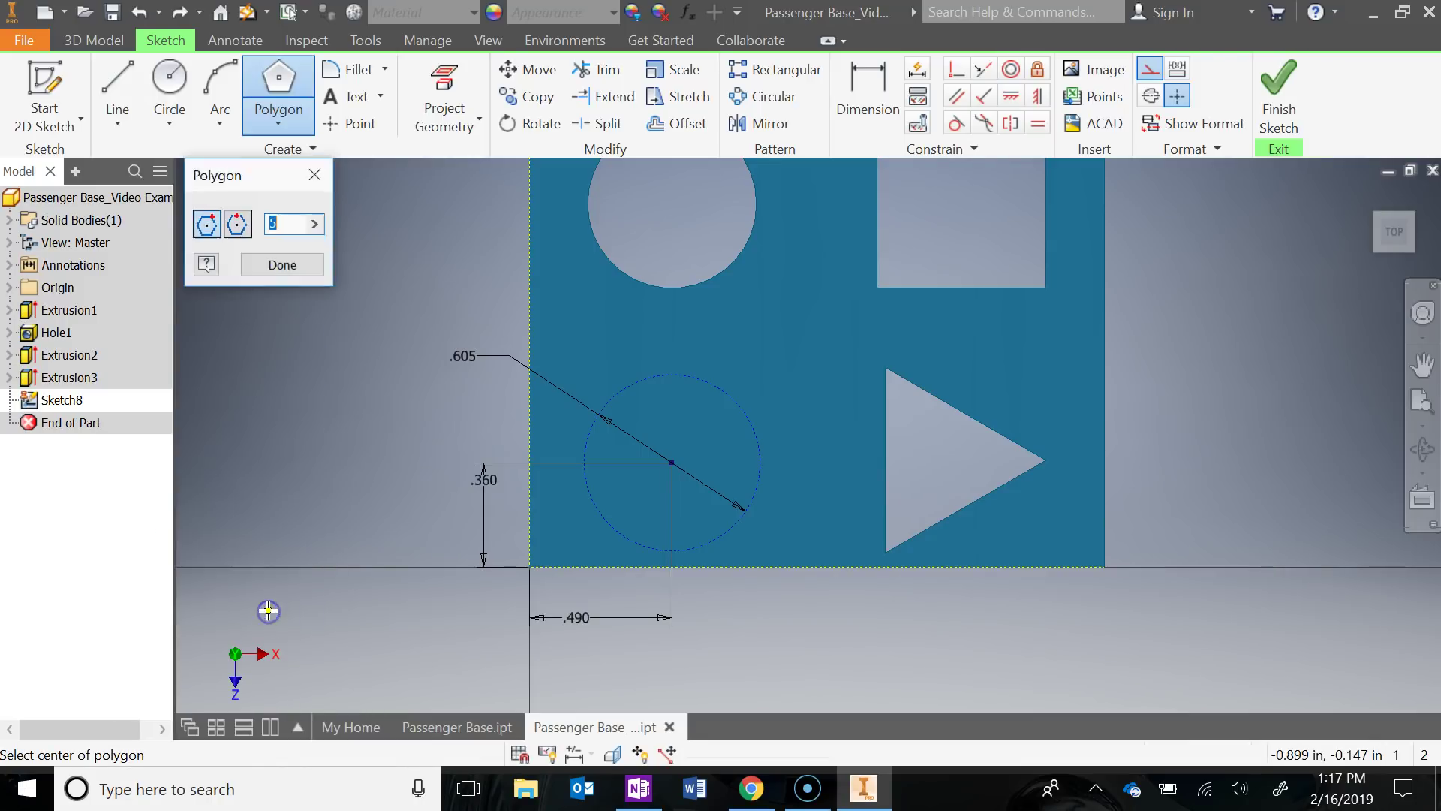
pyautogui.click(670, 463)
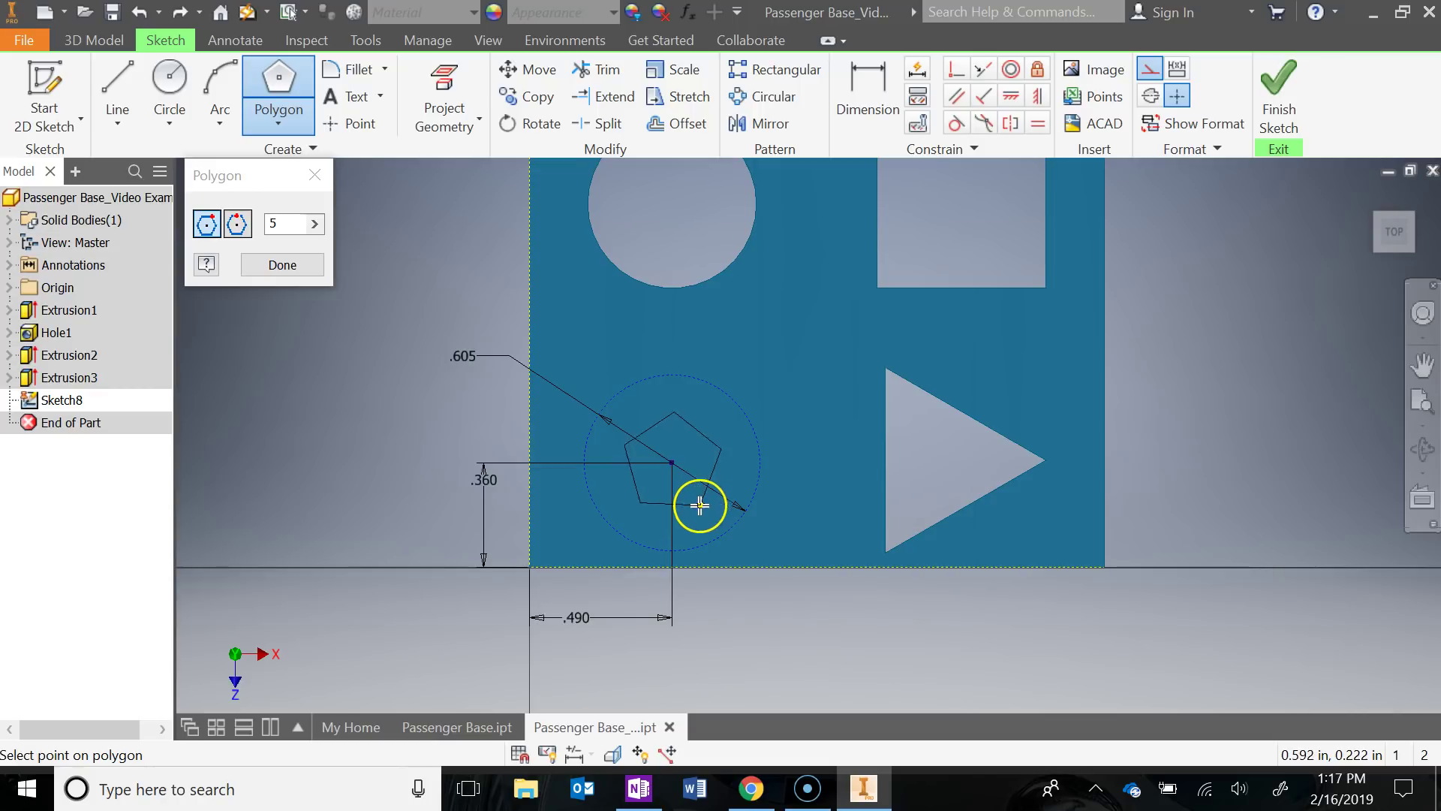
pyautogui.click(674, 549)
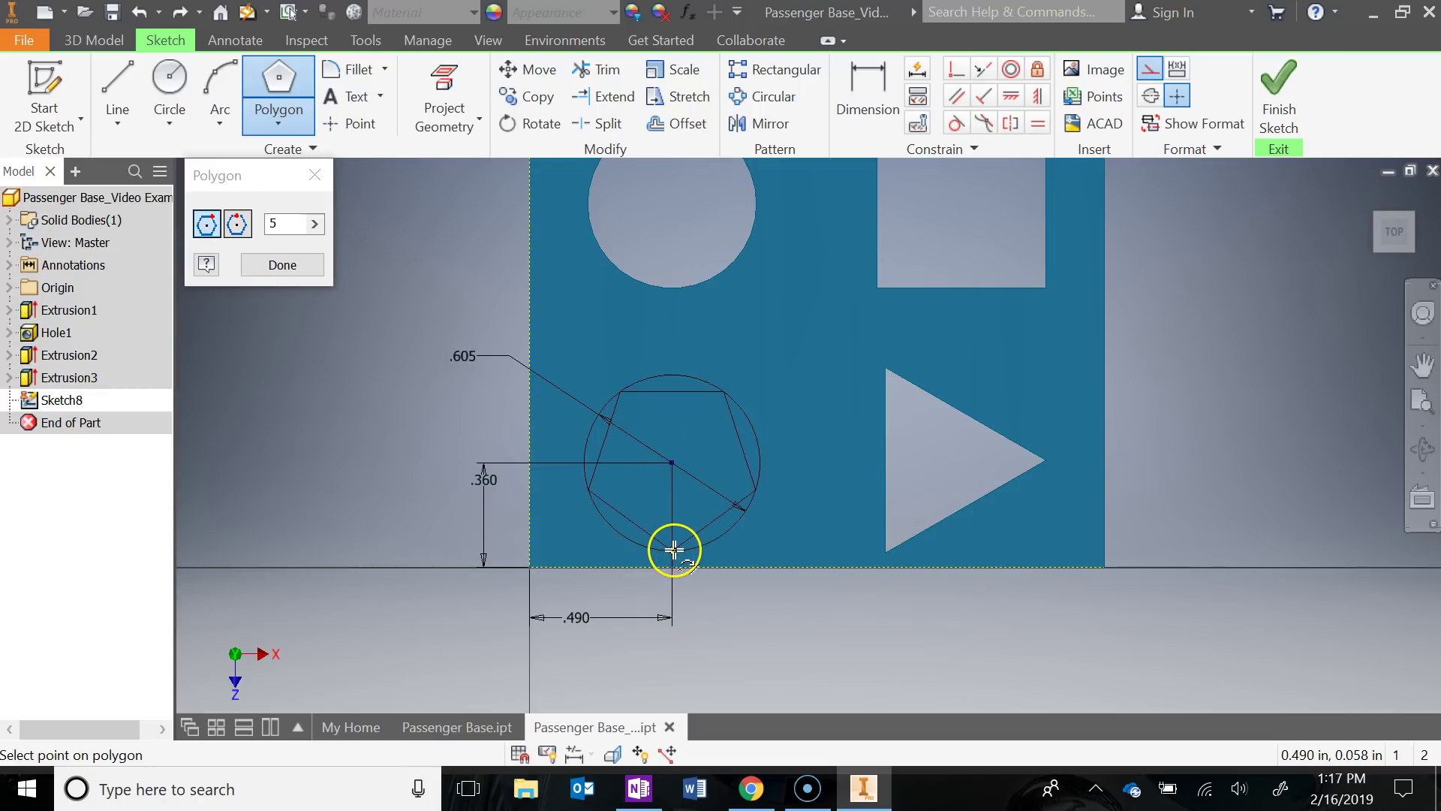
pyautogui.scroll(-5, 674, 548)
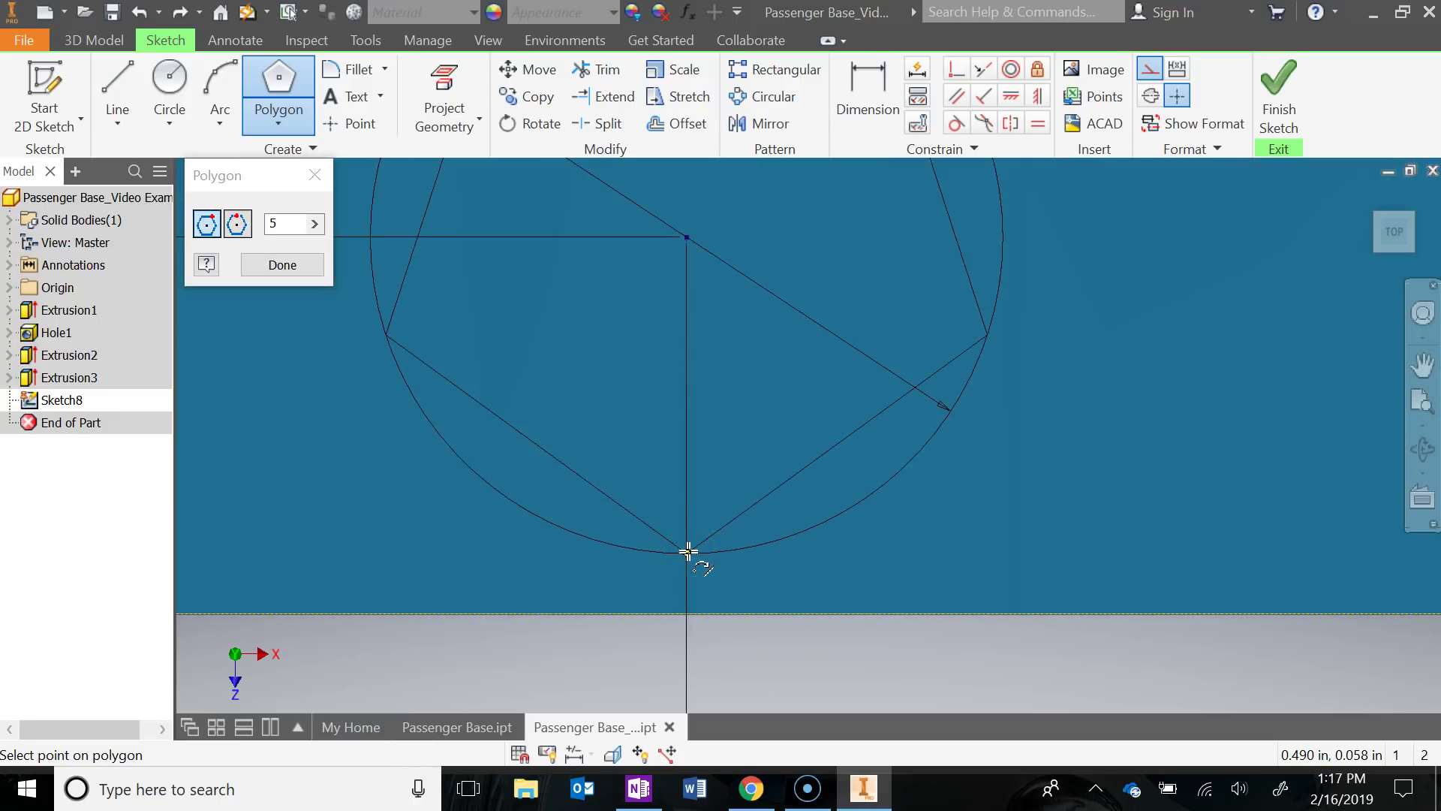
pyautogui.click(687, 552)
pyautogui.moveTo(686, 552)
pyautogui.mouseDown()
pyautogui.moveTo(685, 508)
pyautogui.moveTo(688, 553)
pyautogui.mouseUp()
pyautogui.click(687, 553)
pyautogui.scroll(3, 698, 478)
pyautogui.moveTo(698, 478); pyautogui.dragTo(667, 544, button='middle')
pyautogui.click(324, 314)
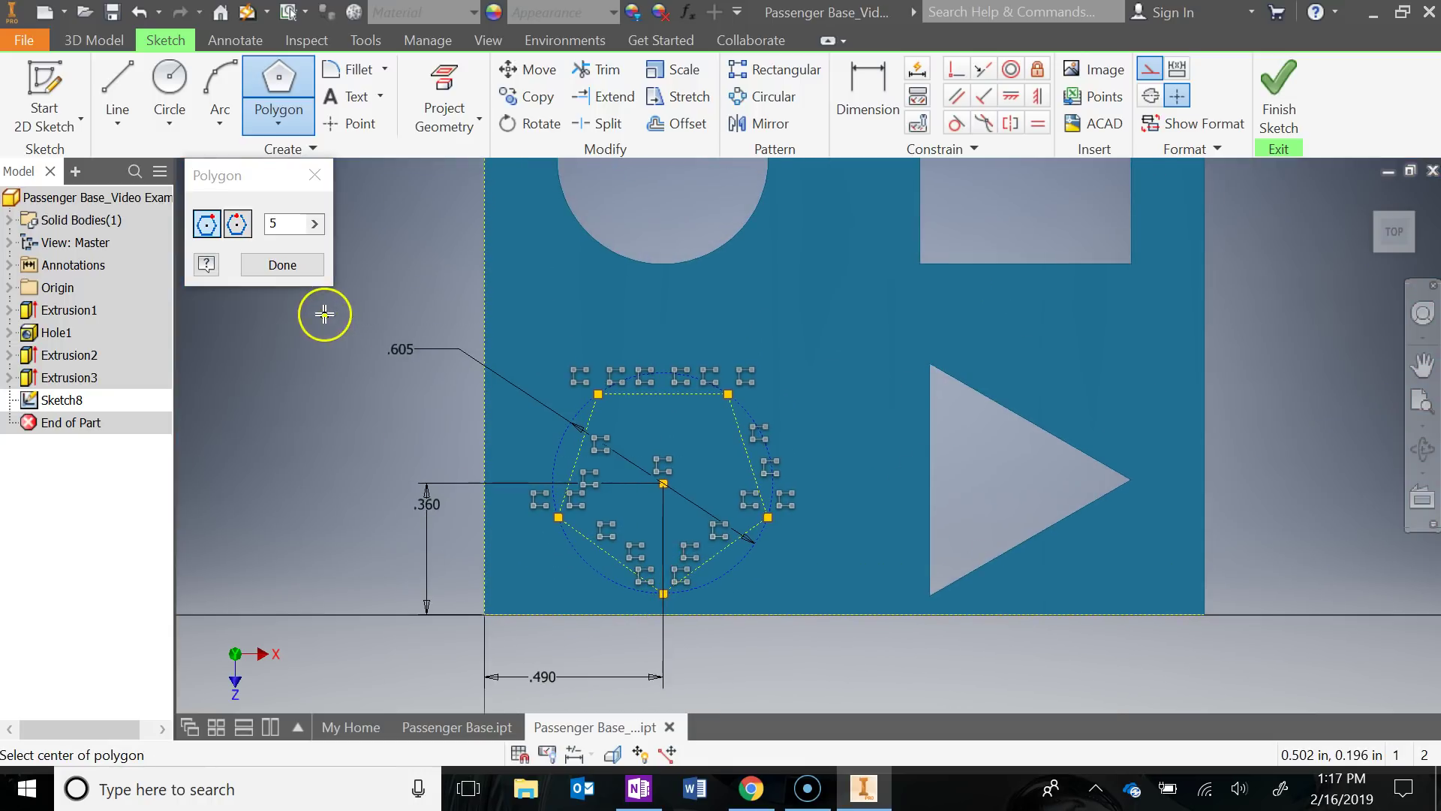
pyautogui.click(314, 175)
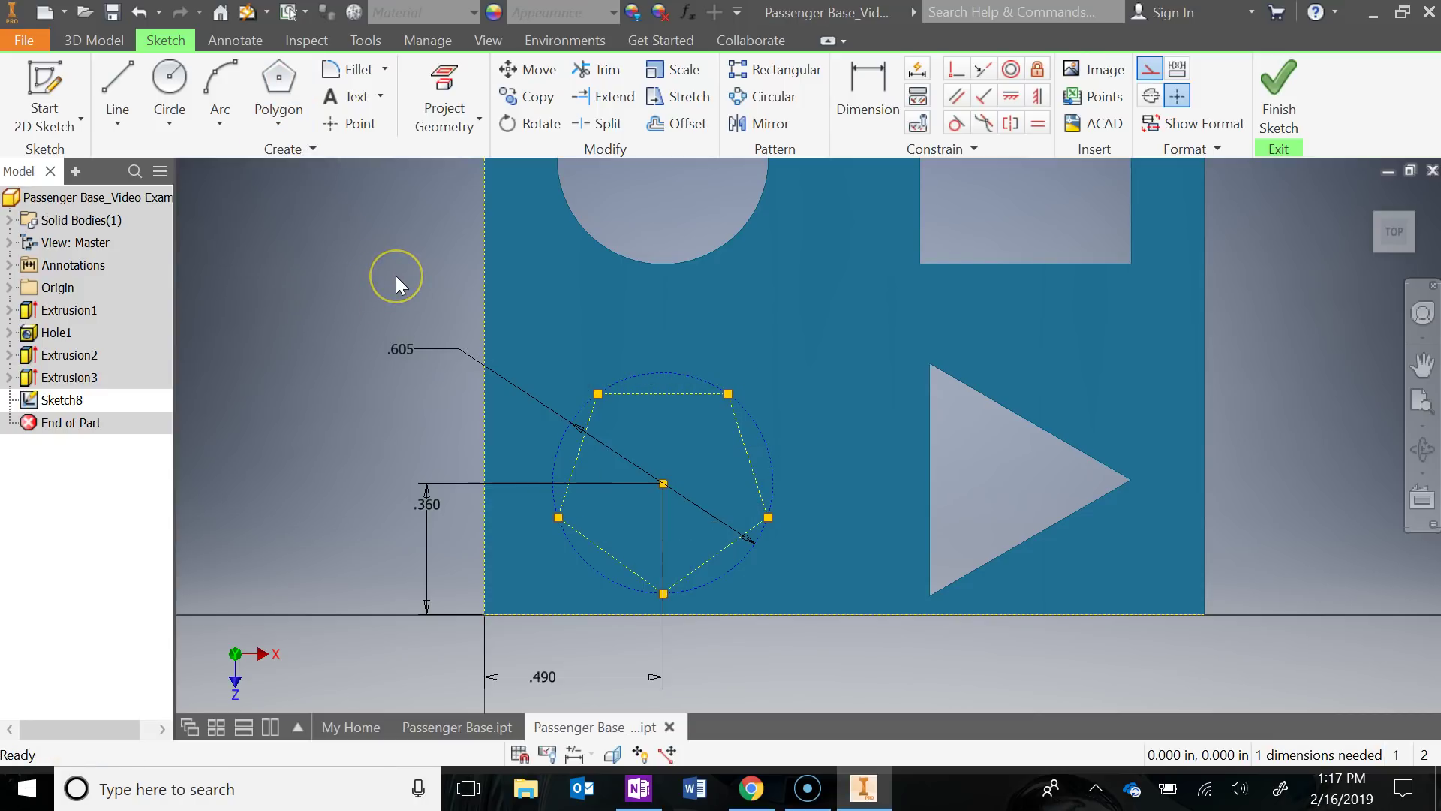
# With construction off, draw a 0.187 line down from the top-right vertex, then join it to the right vertex
pyautogui.click(1148, 70)
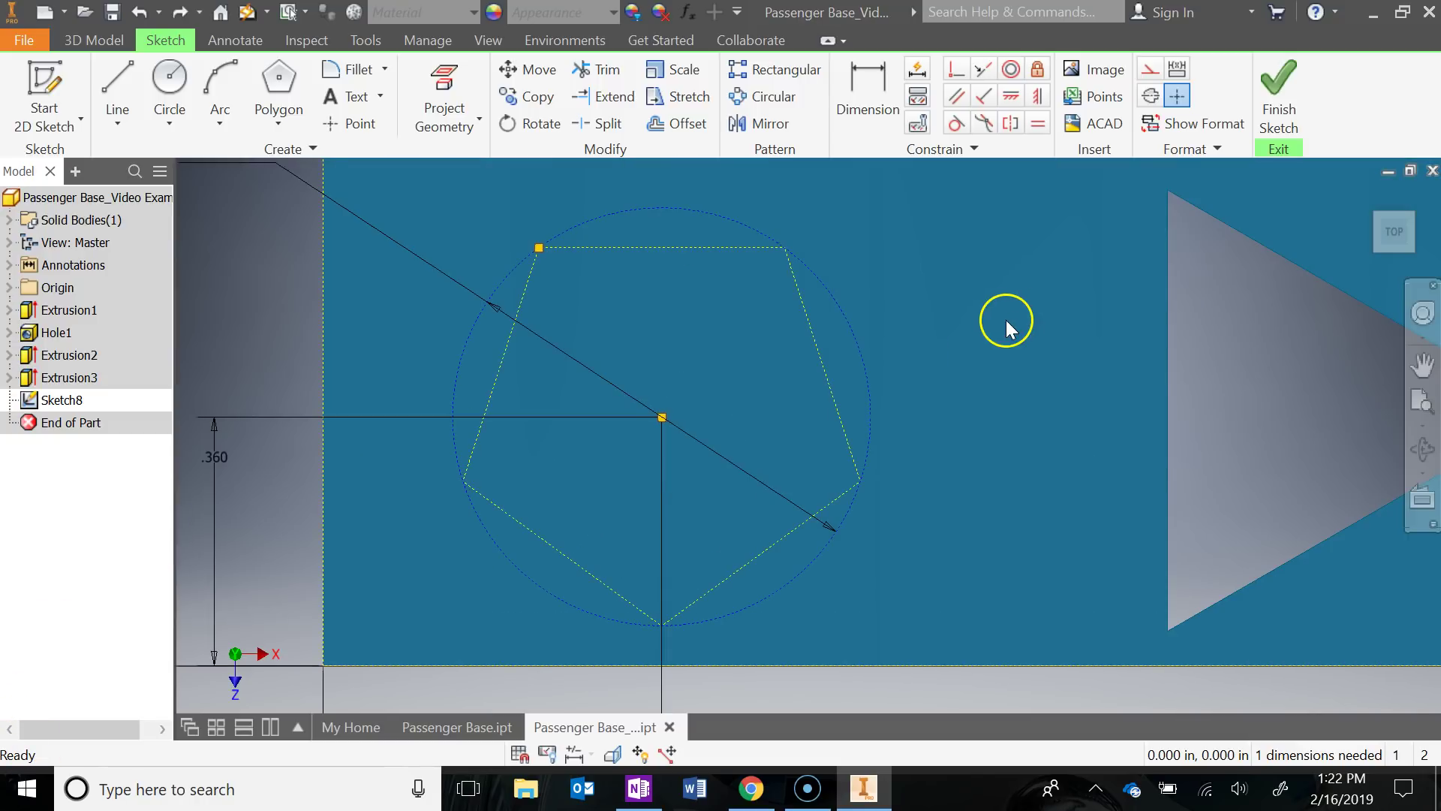
pyautogui.click(120, 83)
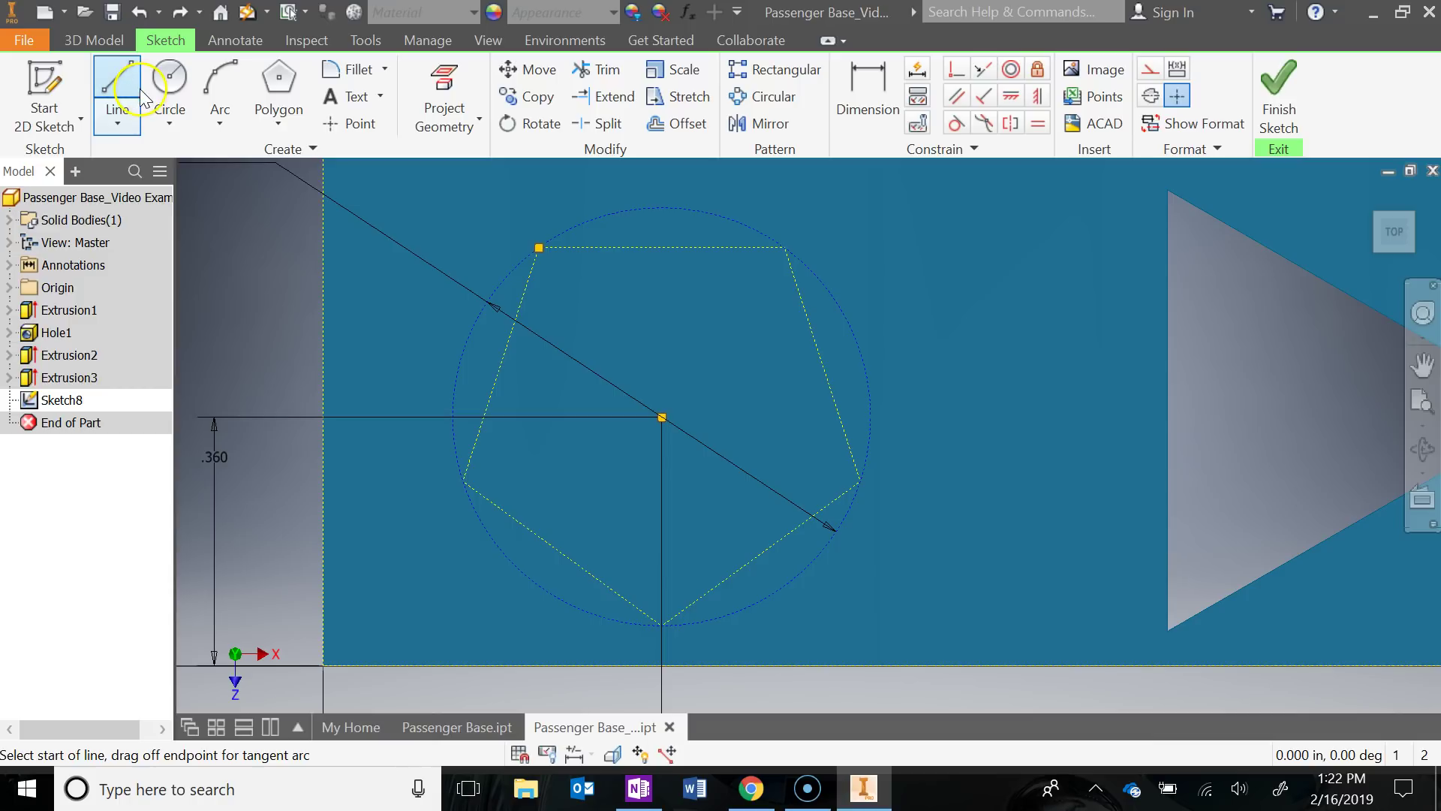
pyautogui.click(538, 247)
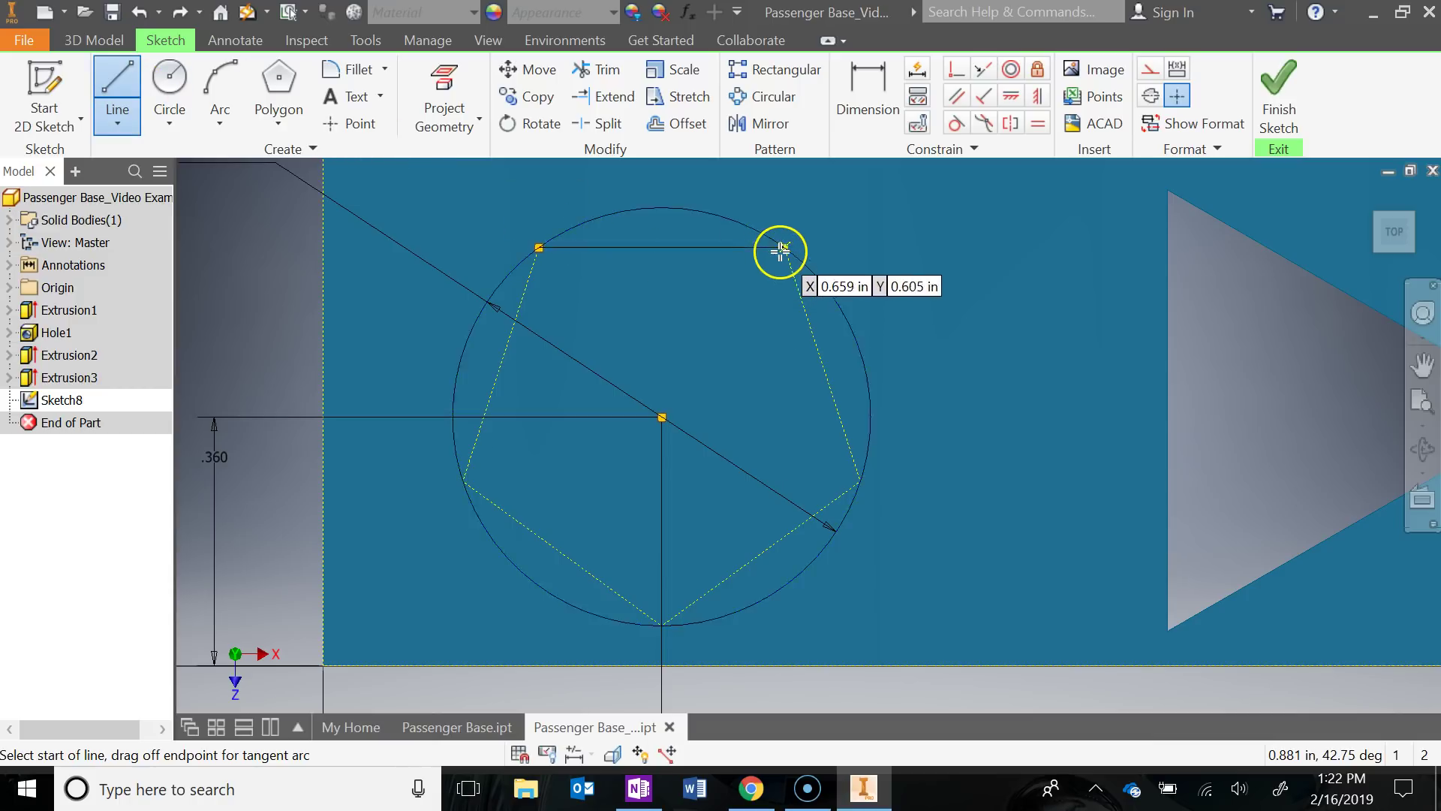
pyautogui.click(785, 247)
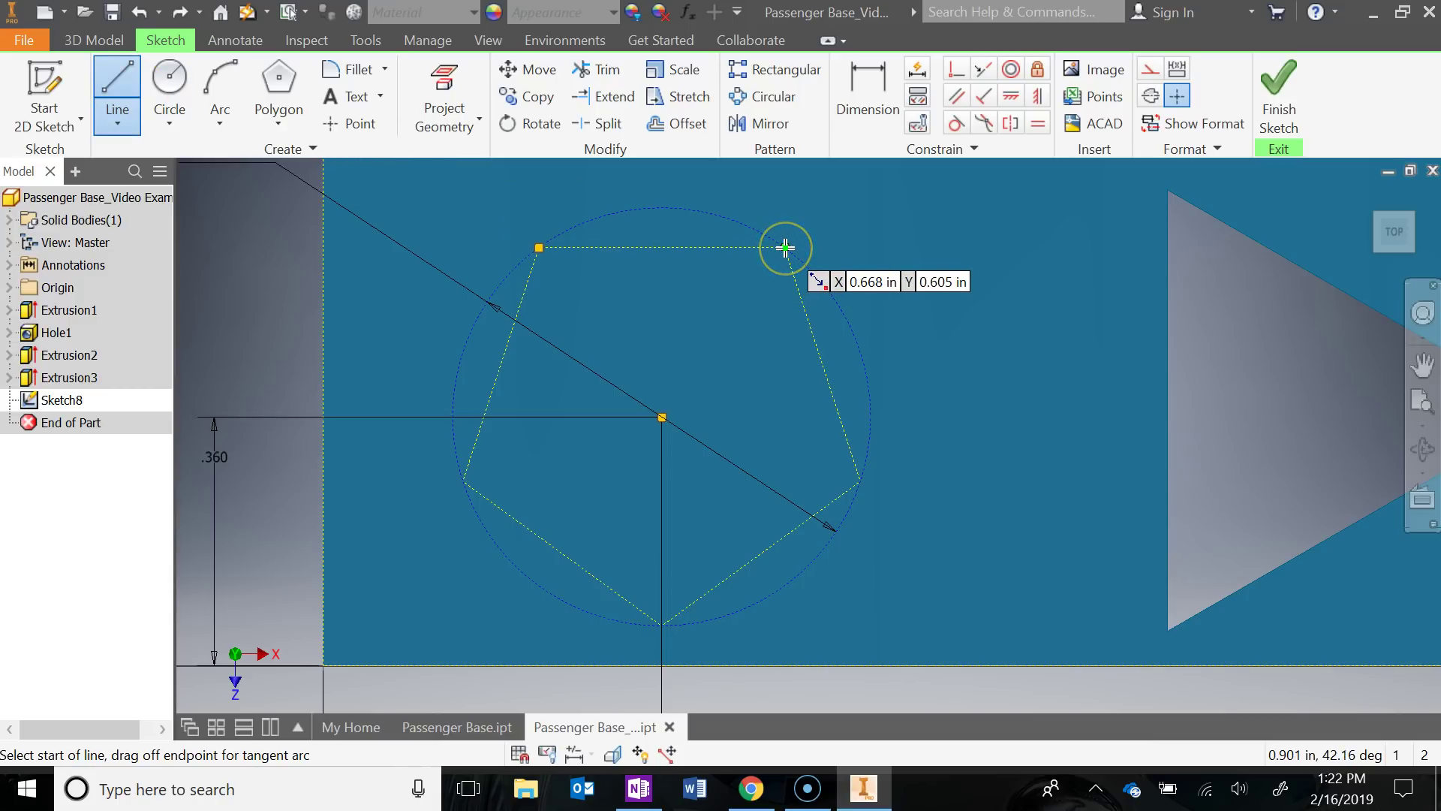
pyautogui.click(785, 247)
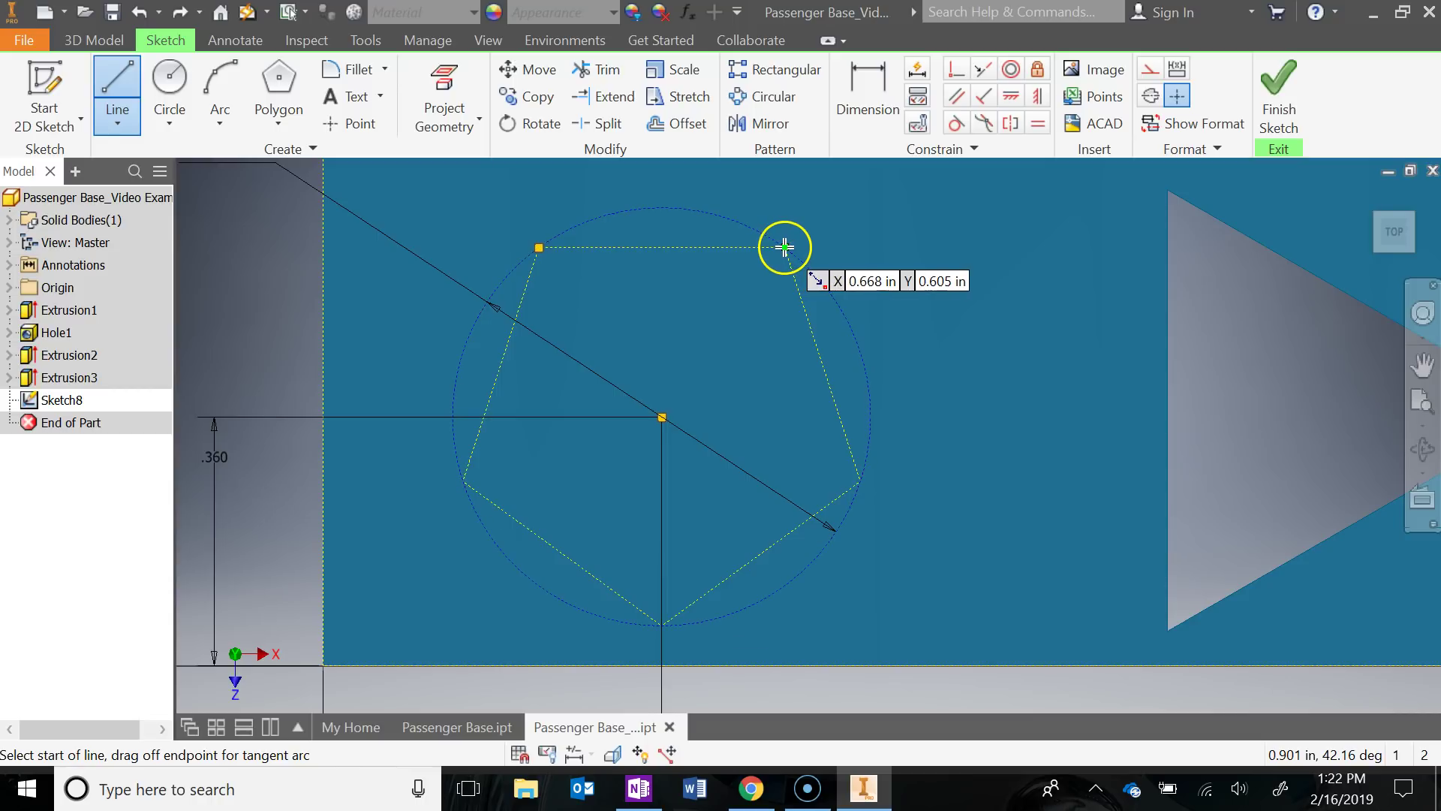
pyautogui.click(785, 247)
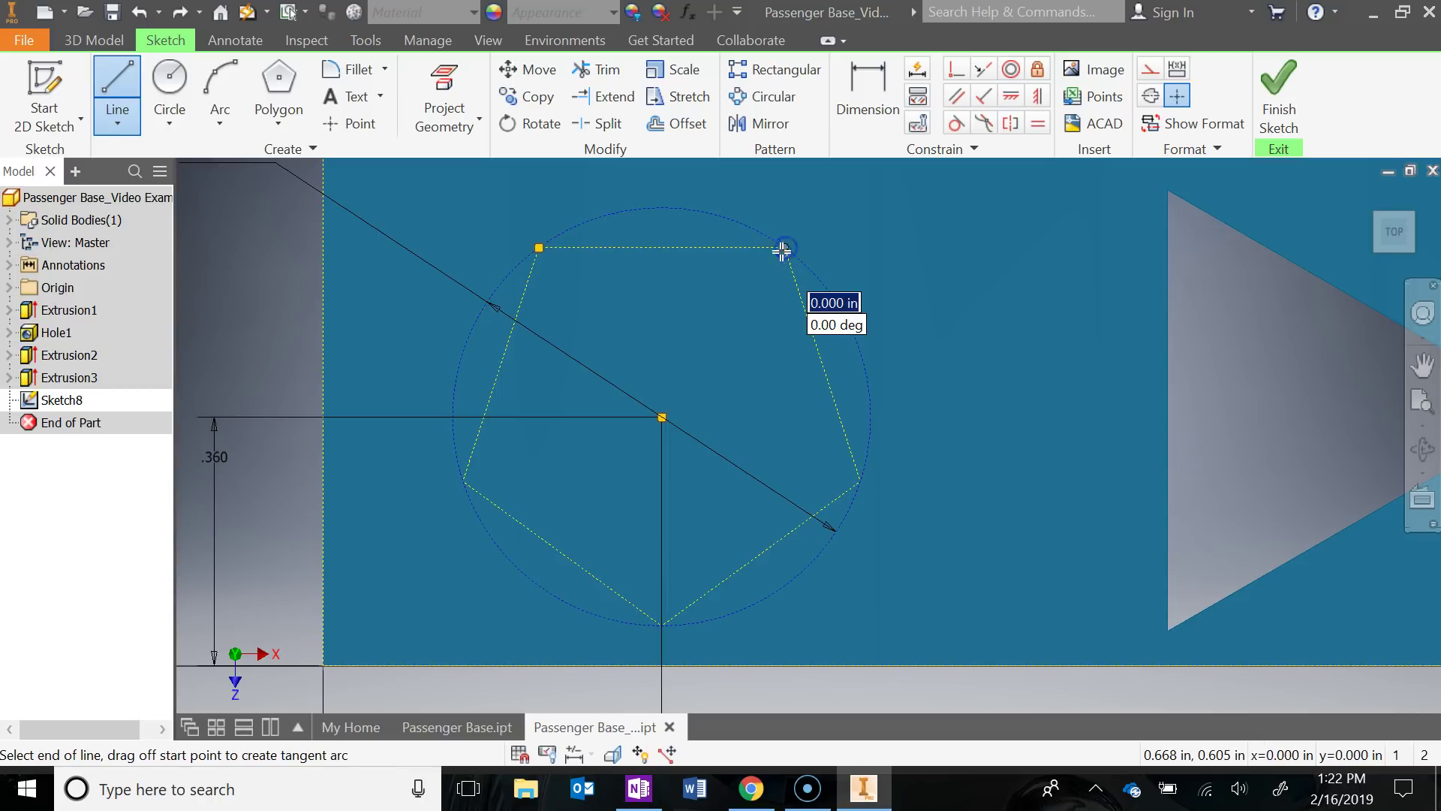
pyautogui.click(785, 360)
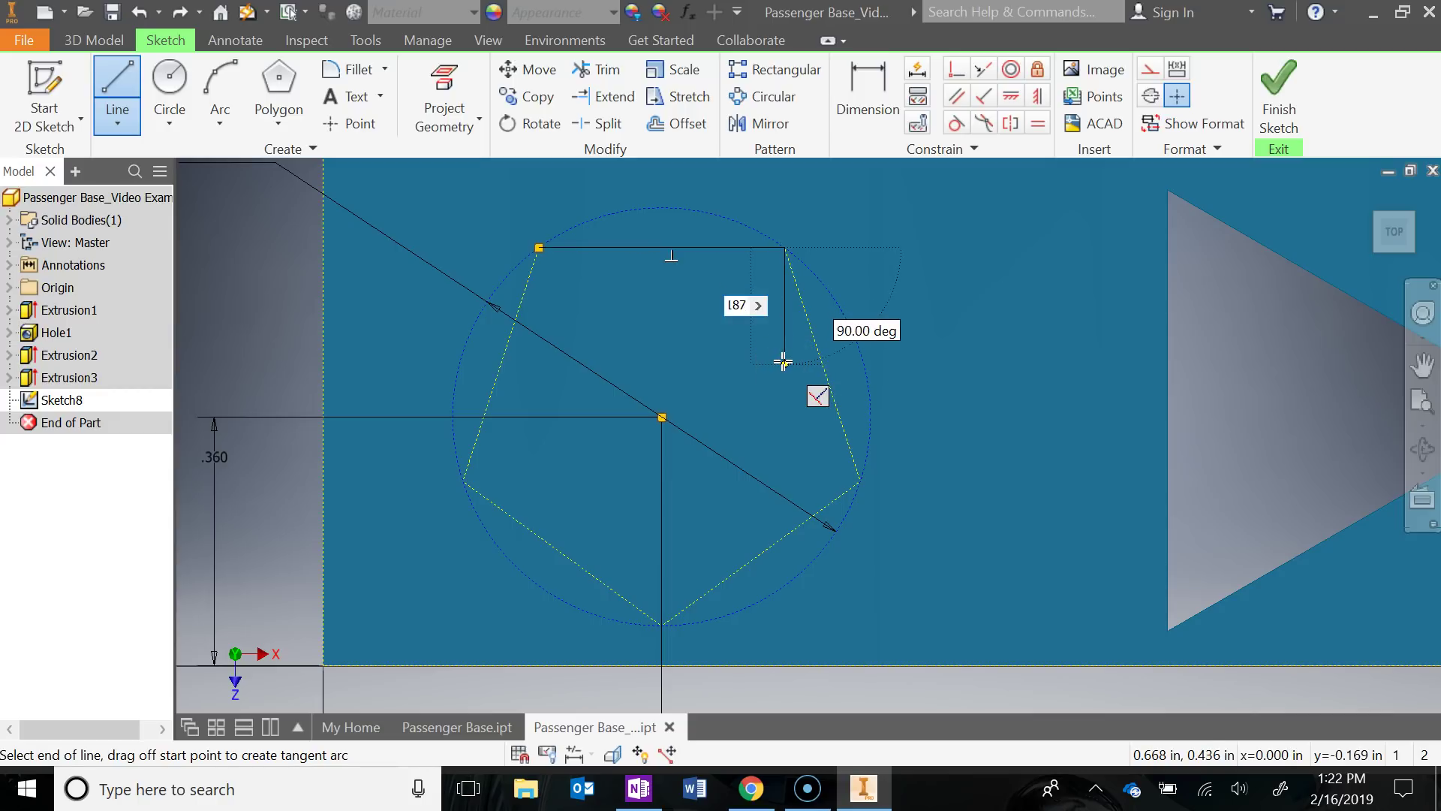
pyautogui.press('Return')
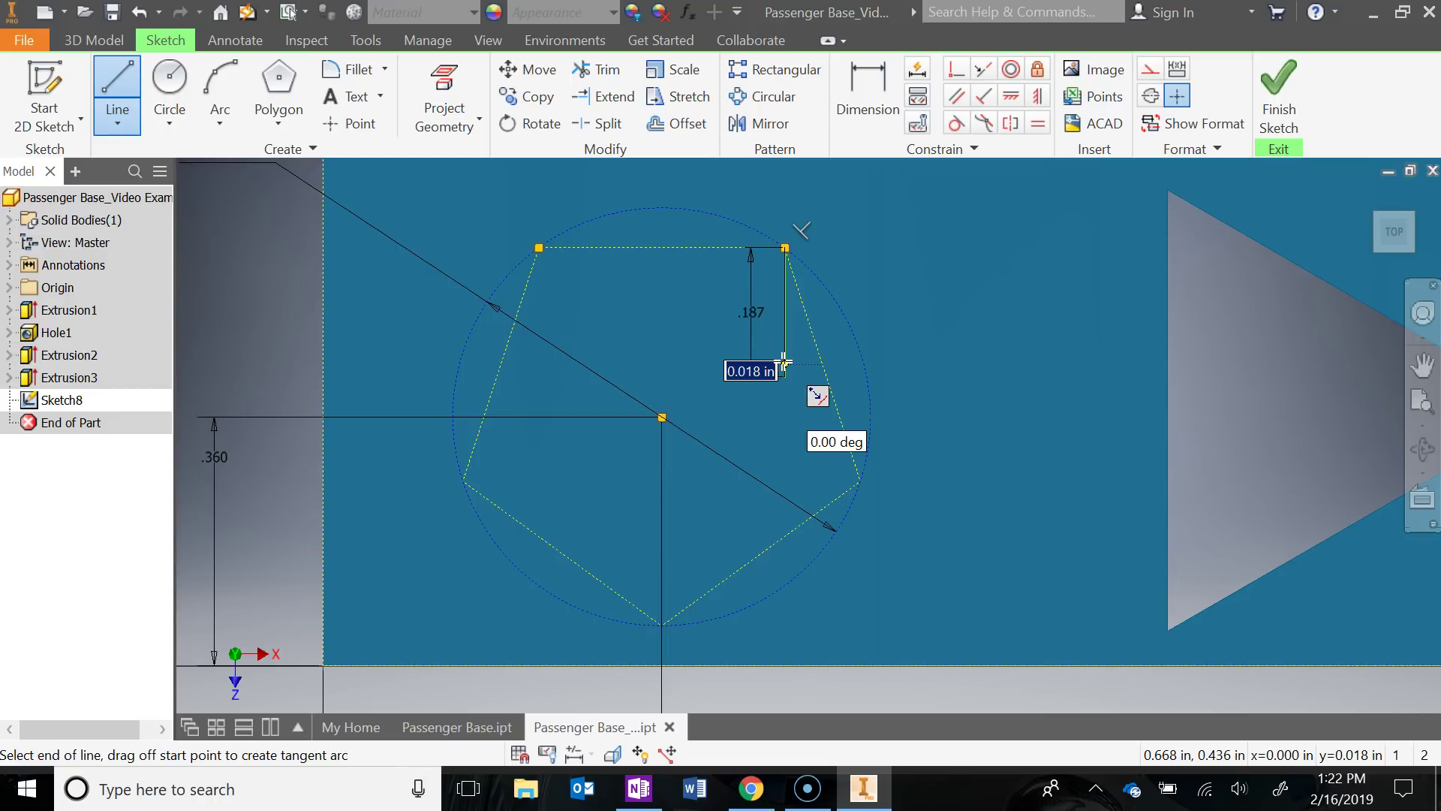
pyautogui.moveTo(785, 364); pyautogui.dragTo(835, 472)
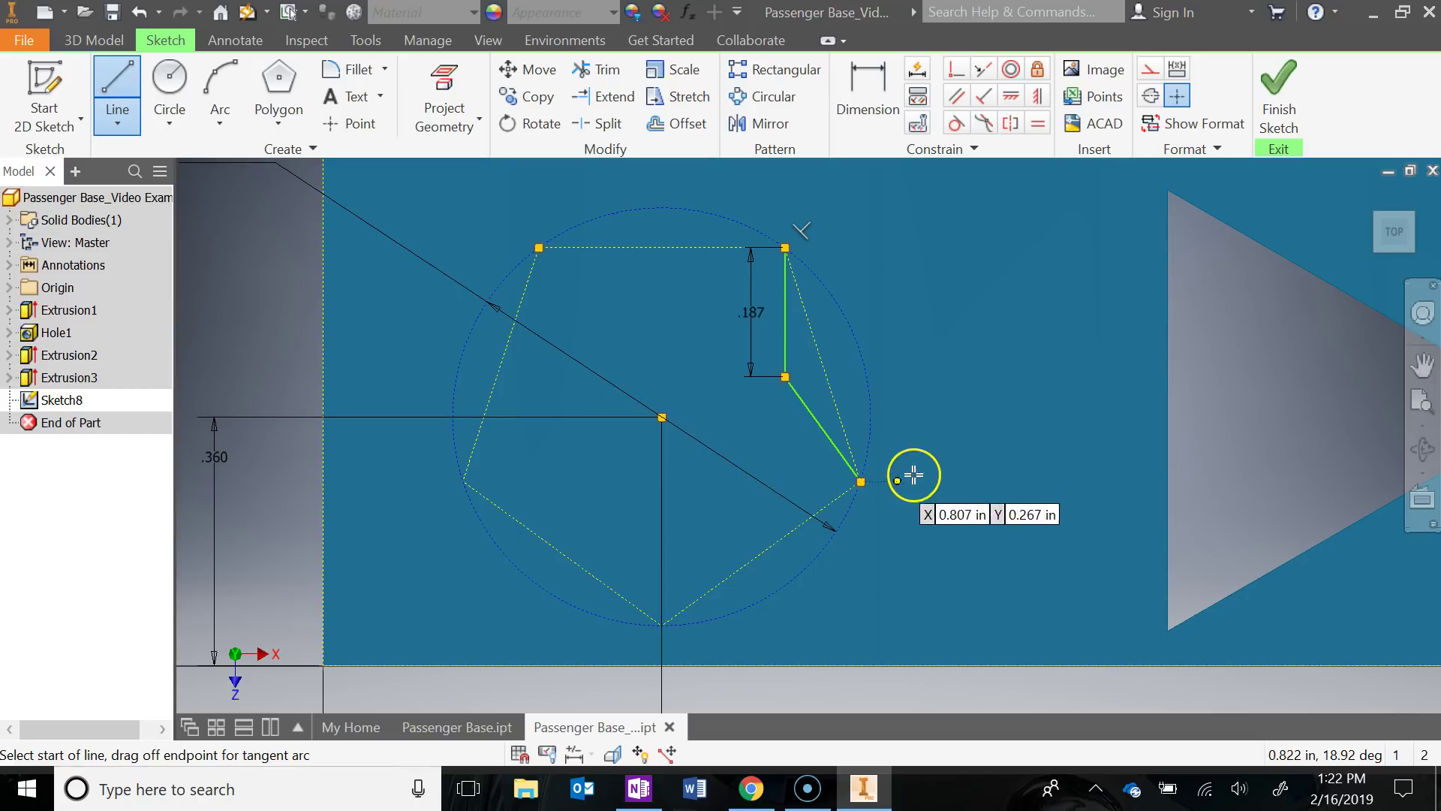
pyautogui.click(862, 481)
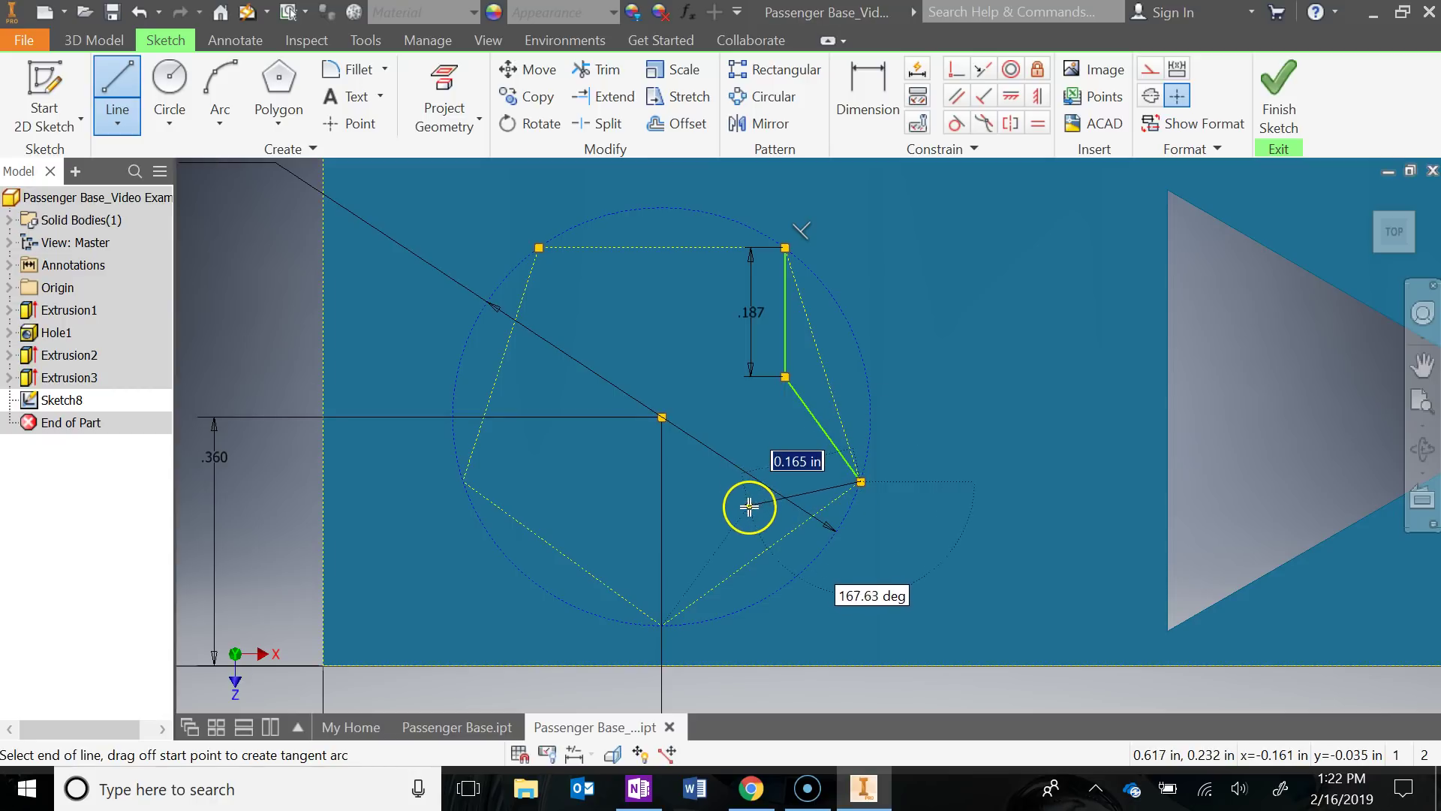
# Place the right notch's inner point and connect it to the pentagon's bottom vertex
pyautogui.scroll(3, 751, 522)
pyautogui.moveTo(753, 526); pyautogui.dragTo(789, 419, button='middle')
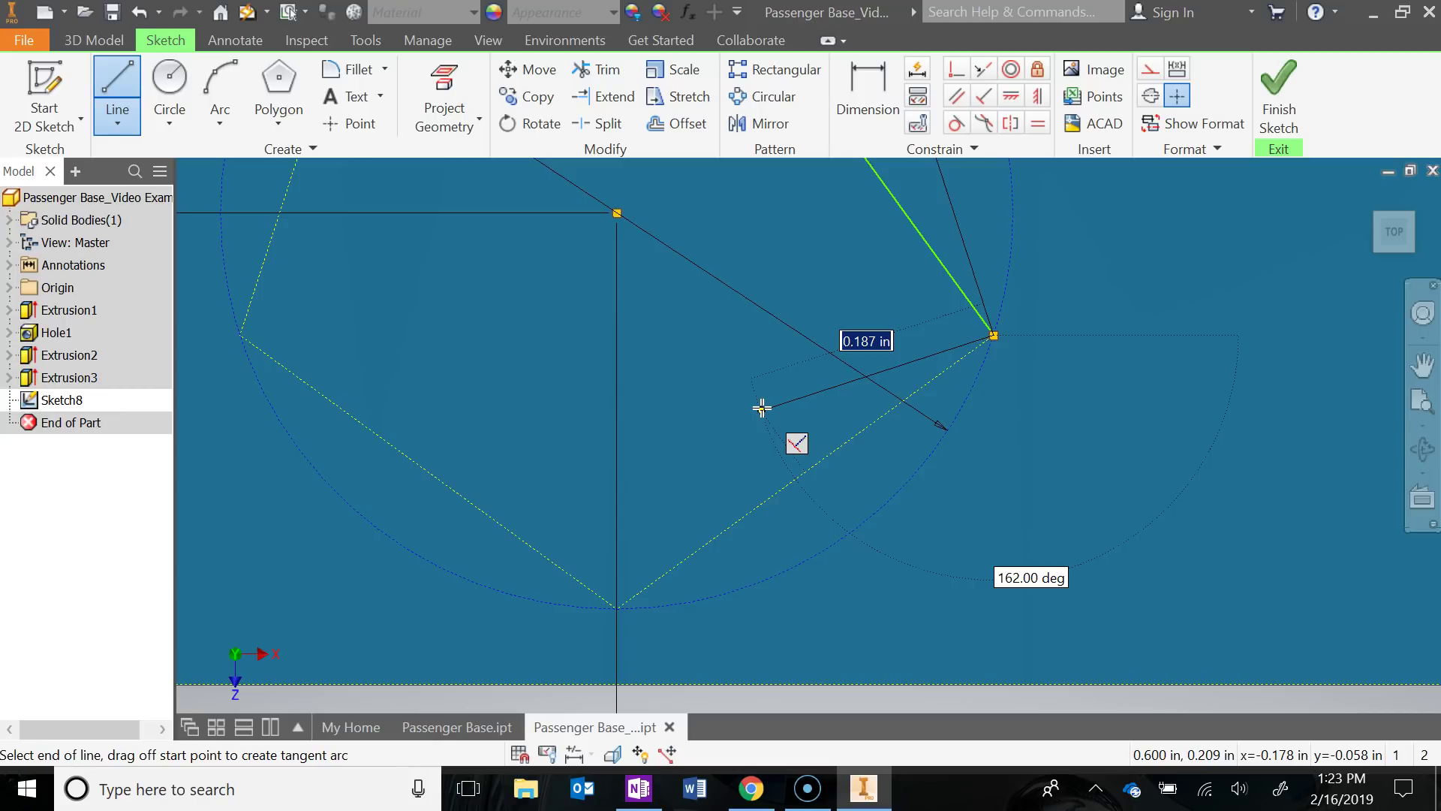
pyautogui.click(762, 408)
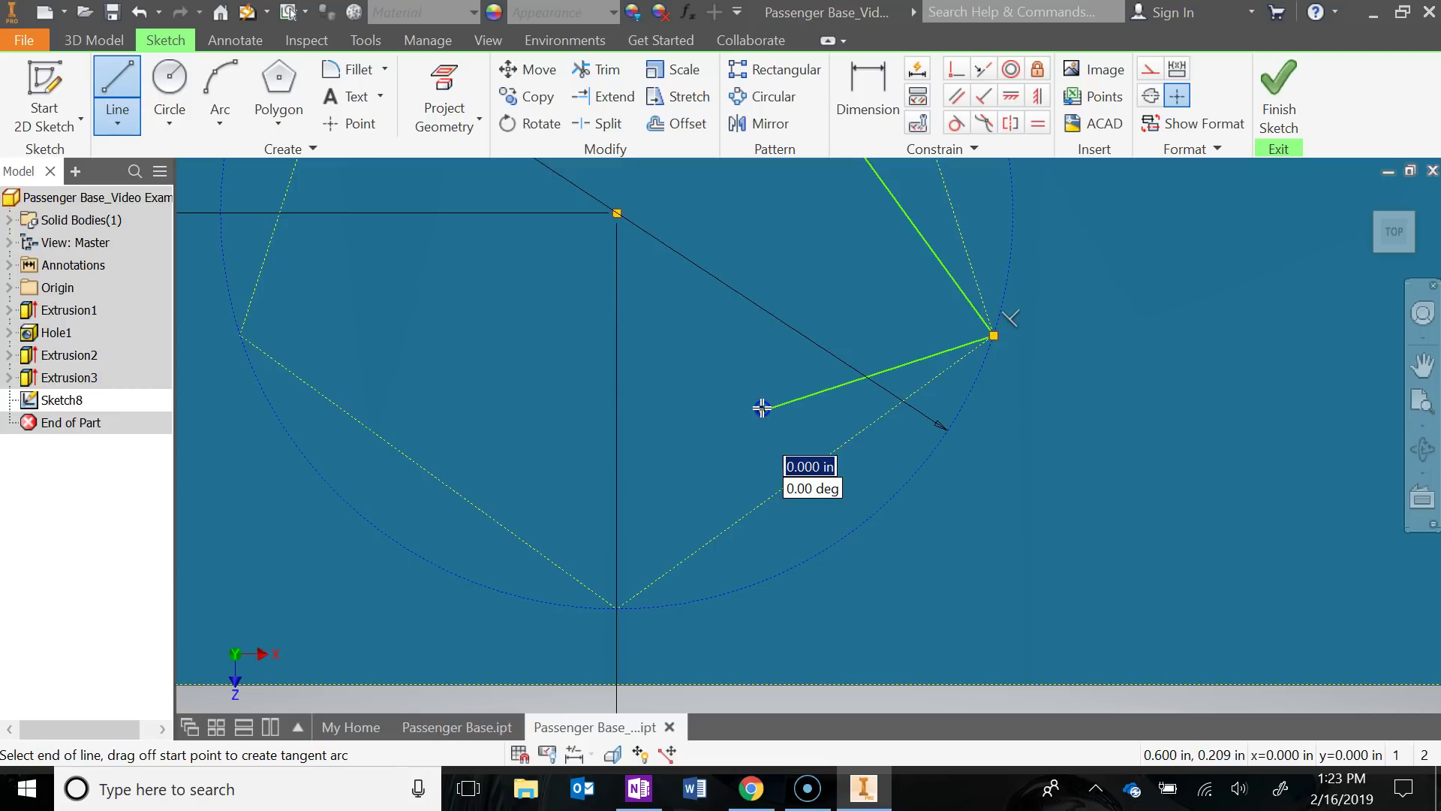
pyautogui.click(615, 606)
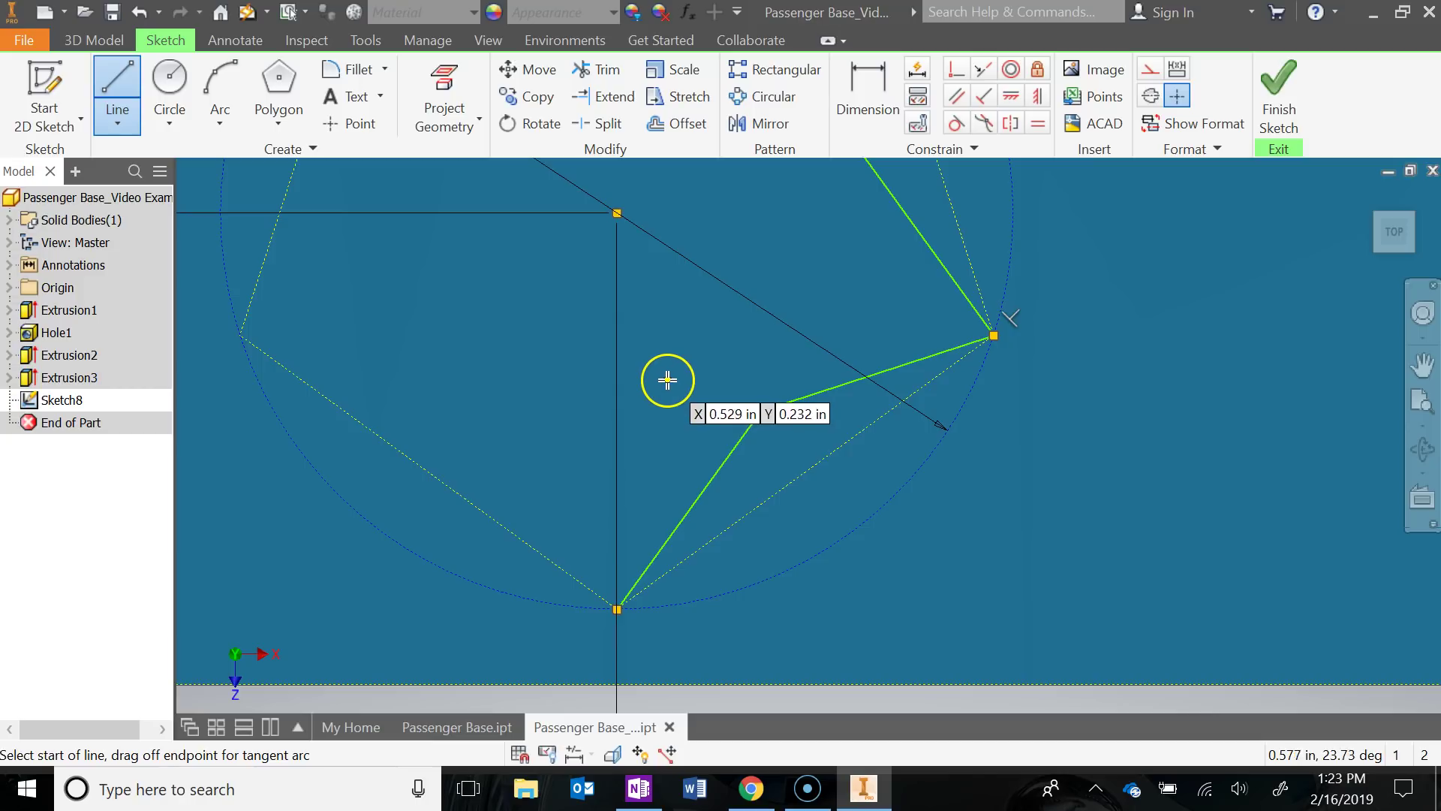
pyautogui.scroll(3, 685, 383)
pyautogui.moveTo(684, 383); pyautogui.dragTo(691, 547, button='middle')
pyautogui.press('Escape')
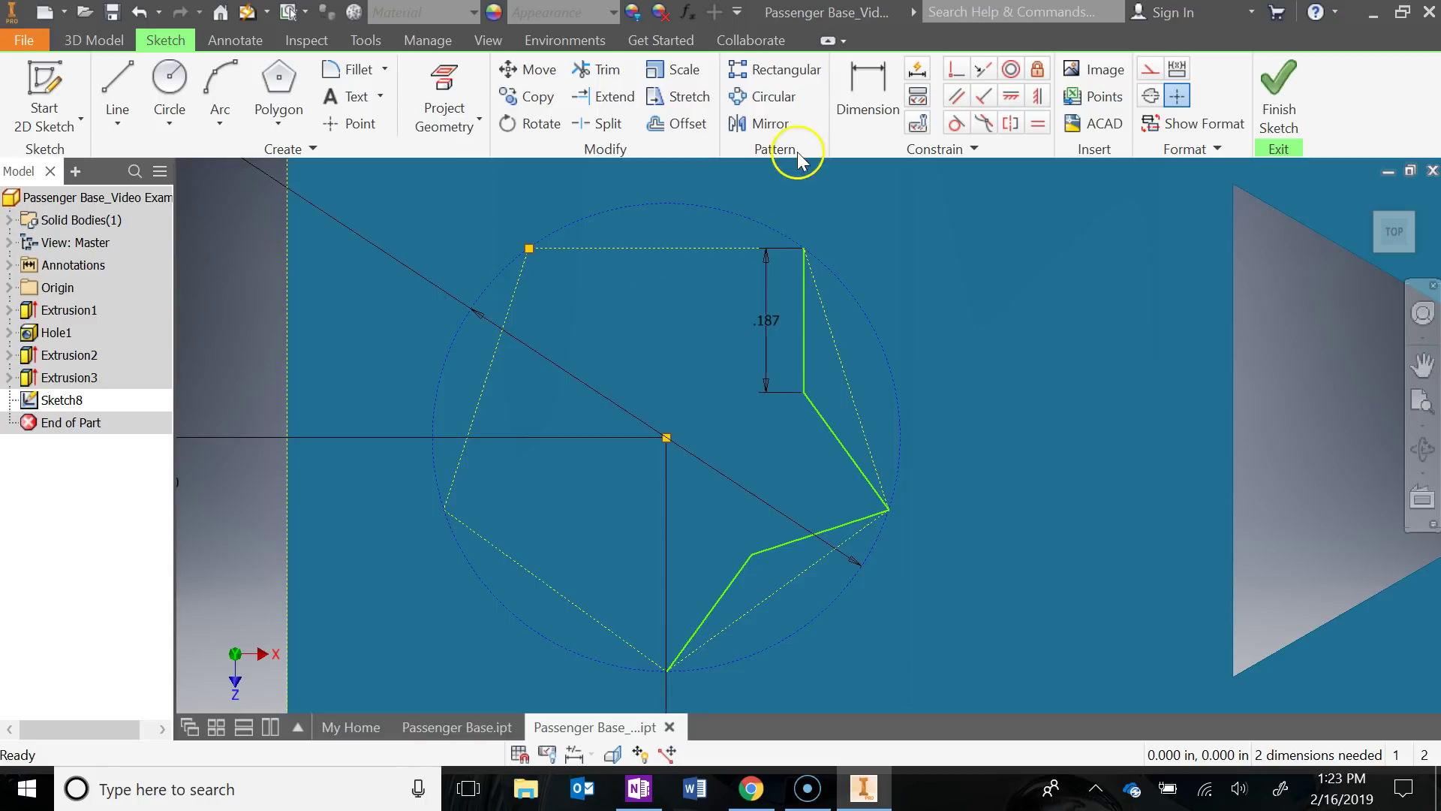
# Draw a vertical construction line upward from the circle's centre point
pyautogui.click(117, 89)
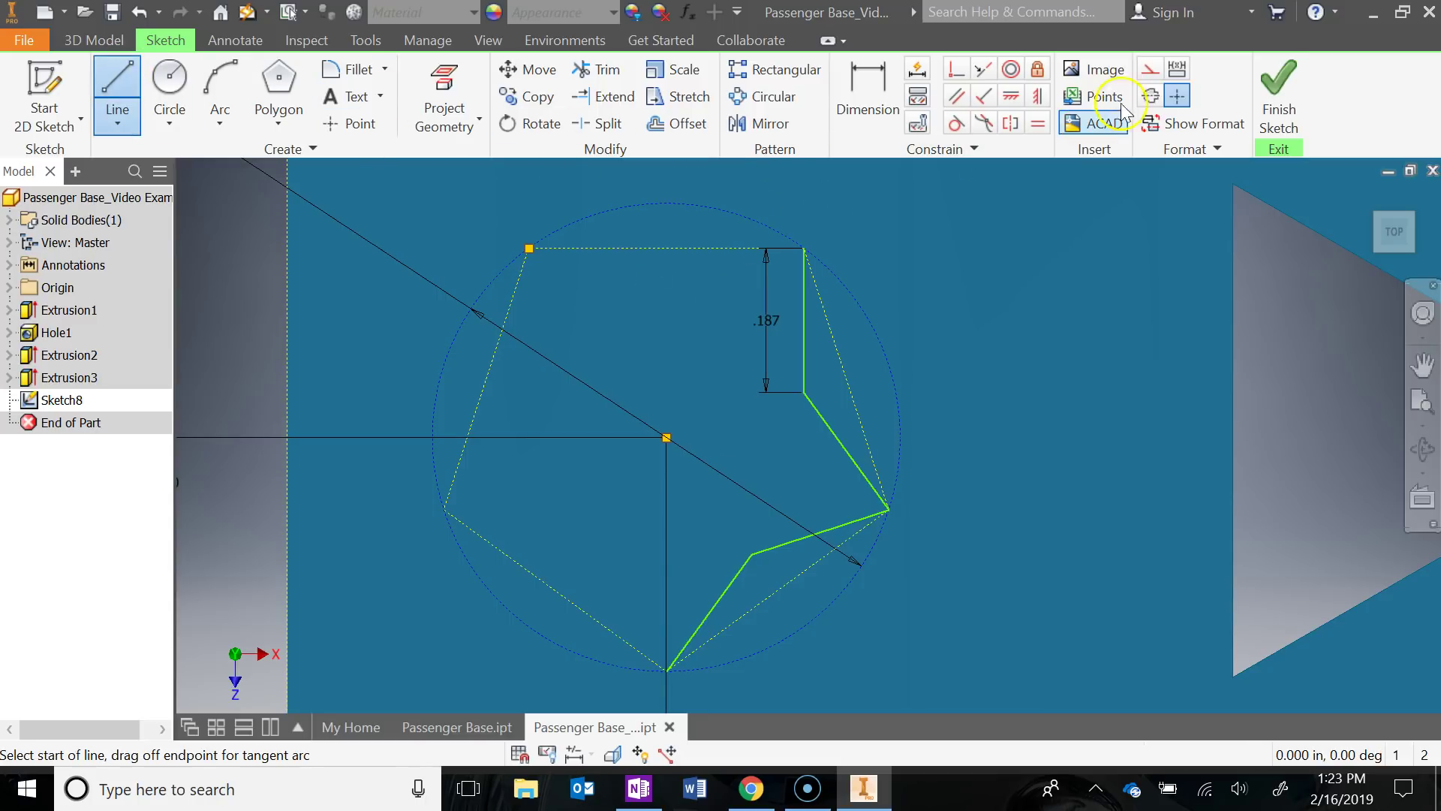
pyautogui.click(1148, 71)
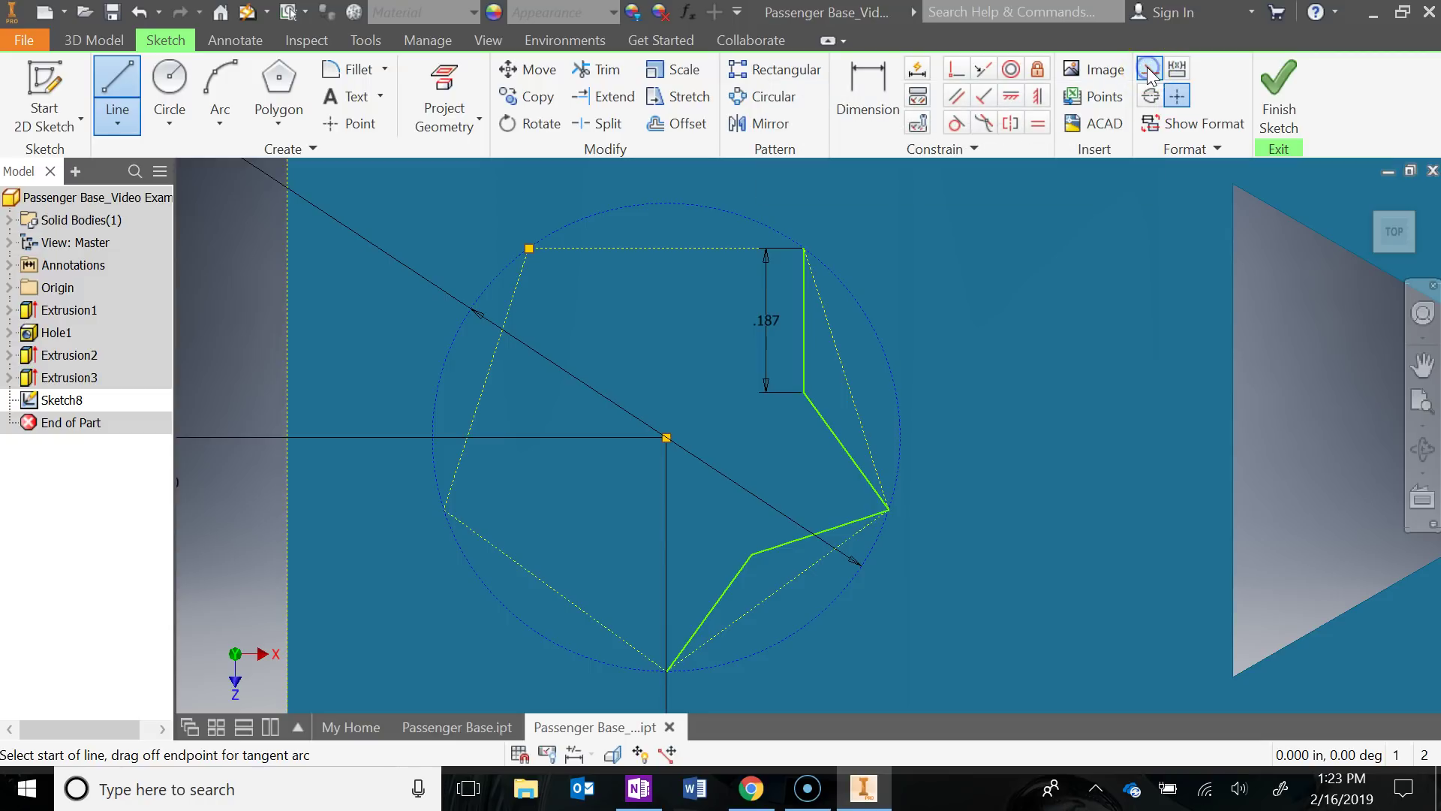
pyautogui.click(666, 435)
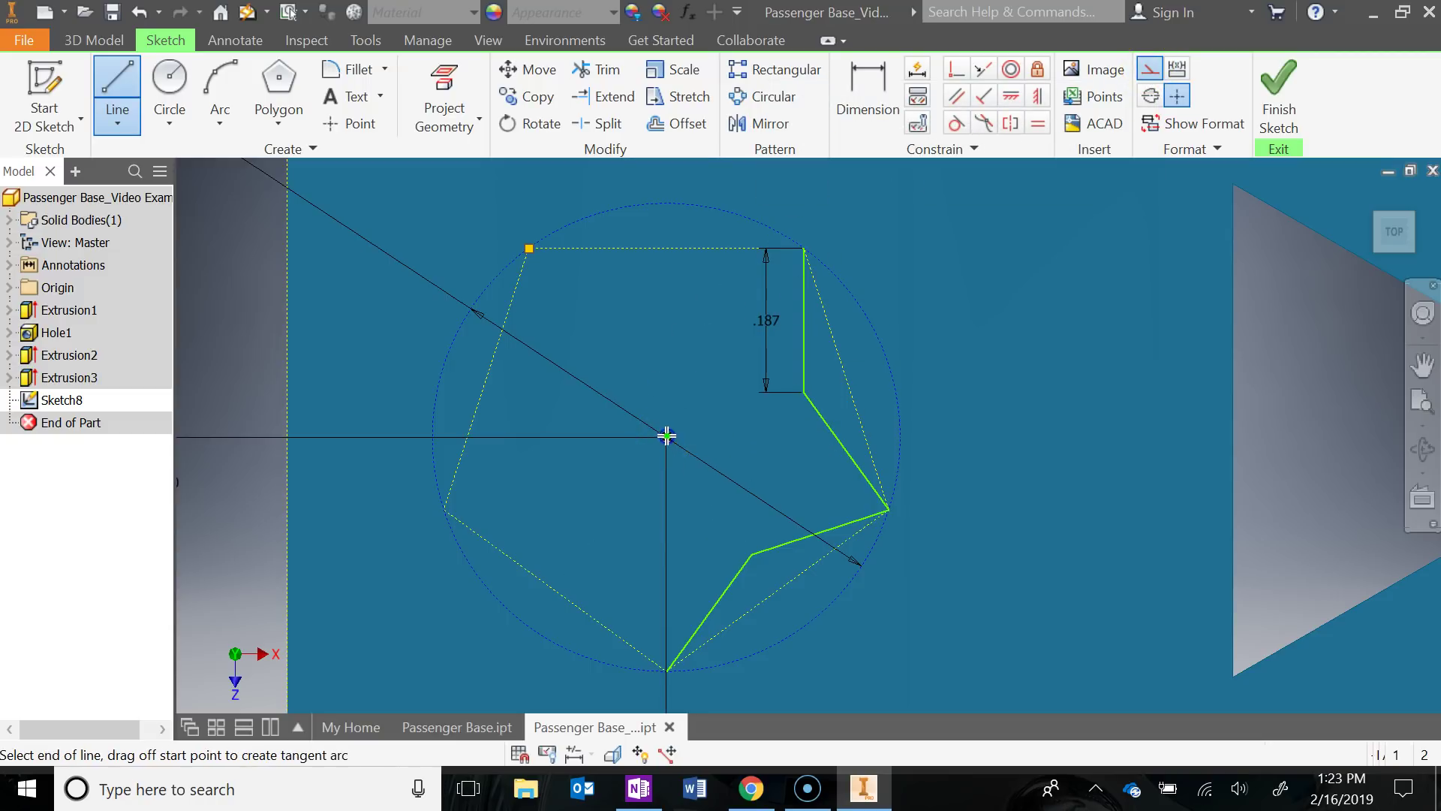
pyautogui.click(668, 306)
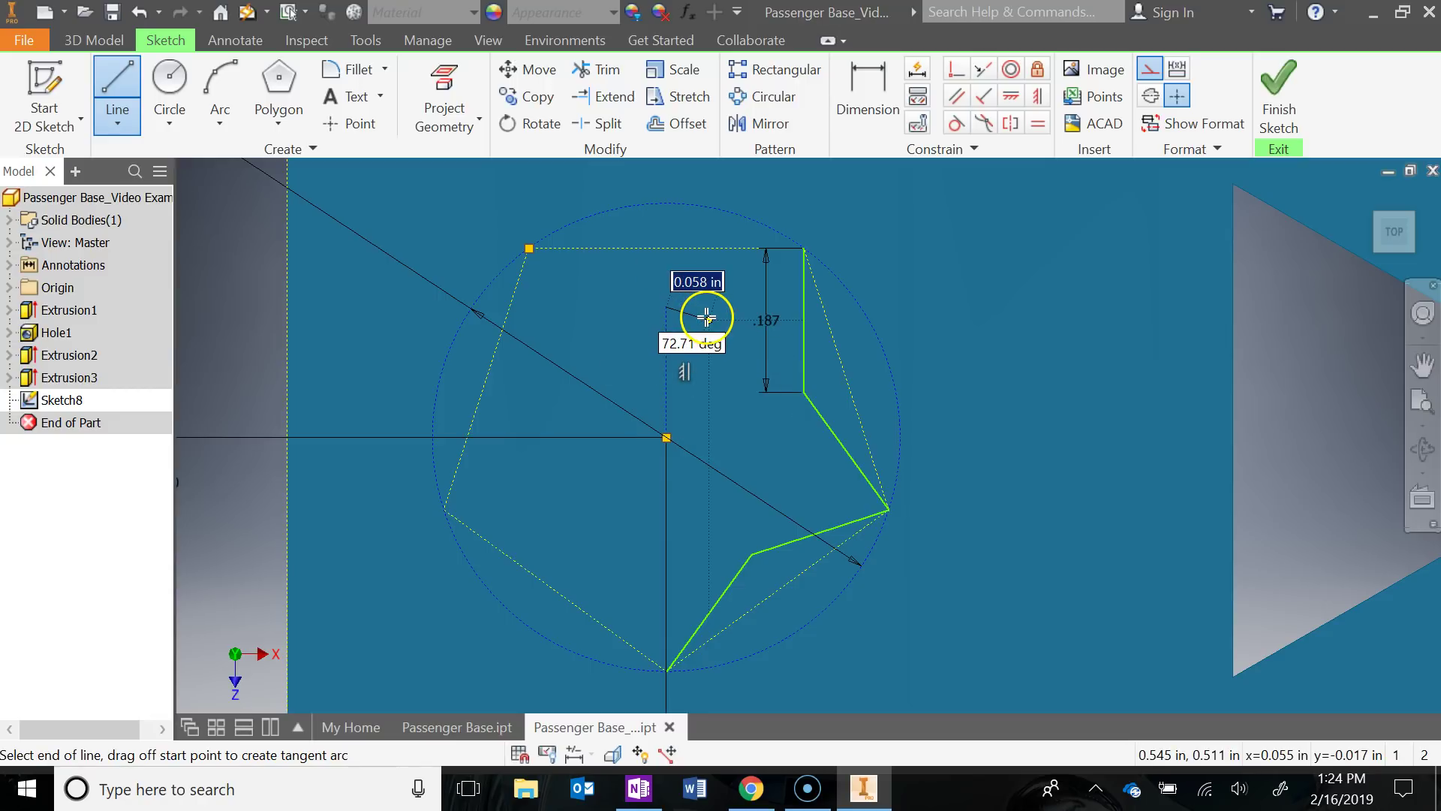
pyautogui.press('Escape')
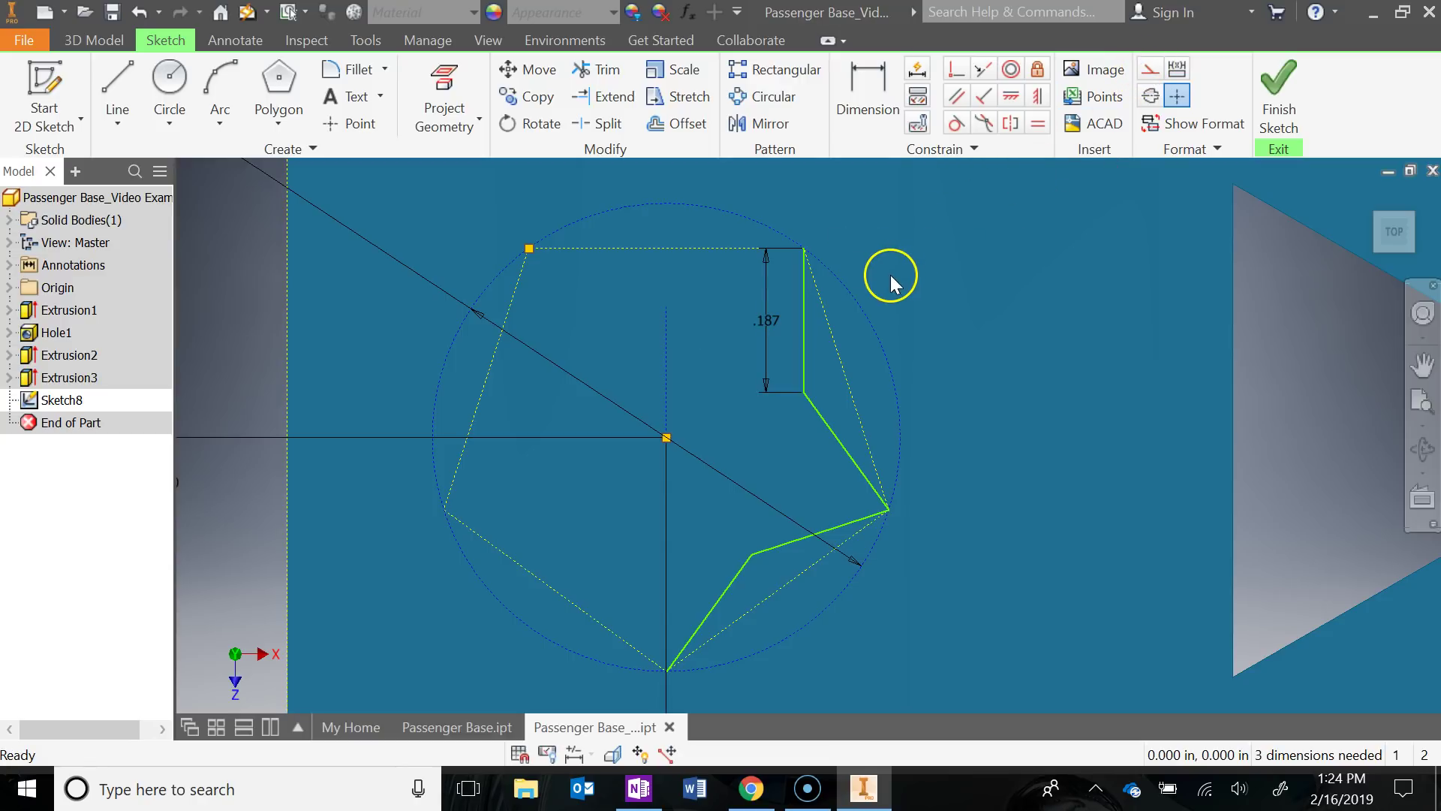
# Select the four right-half star lines: vertical notch, diagonal, inward notch, and bottom line
pyautogui.click(805, 334)
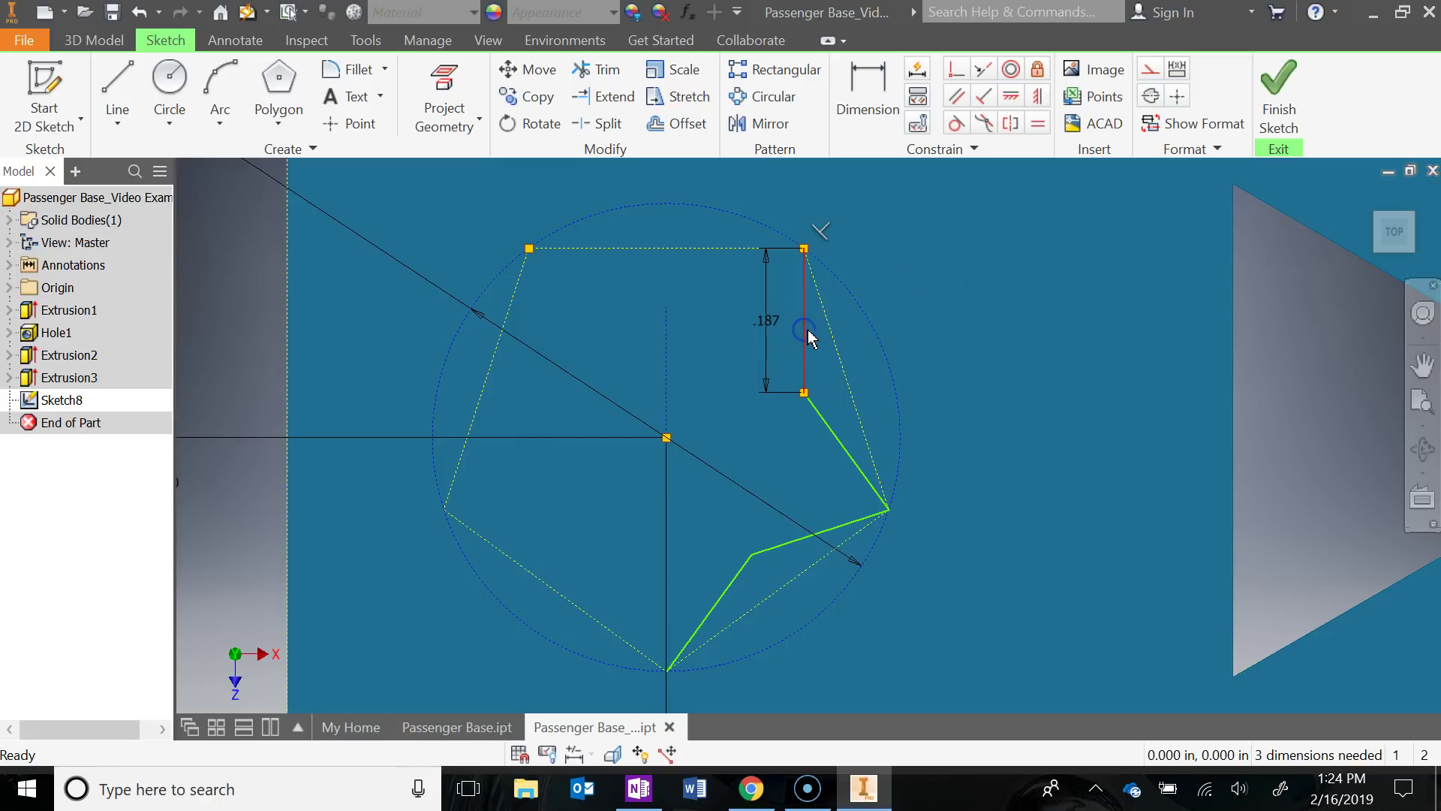
pyautogui.keyDown('ctrl'); pyautogui.click(827, 415); pyautogui.keyUp('ctrl')
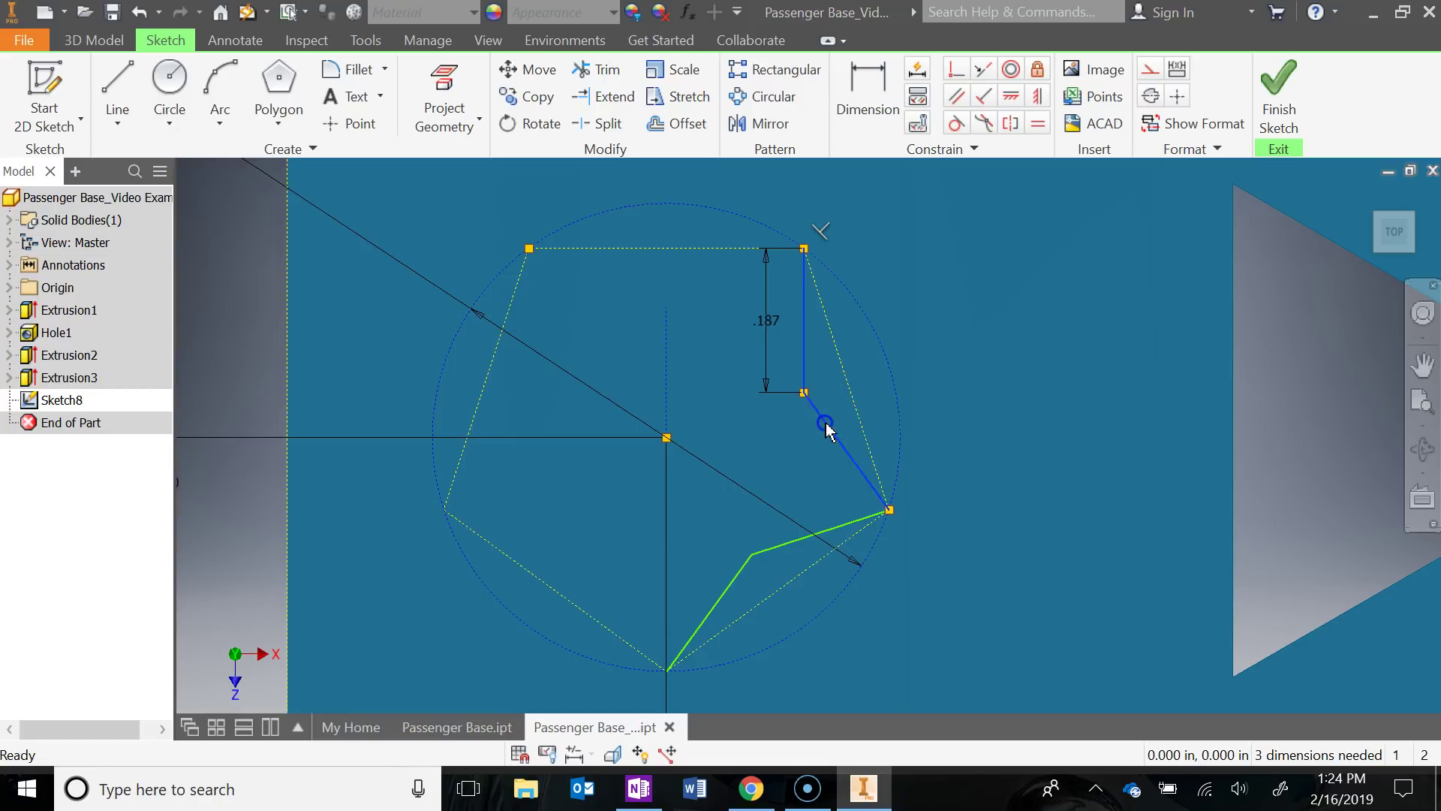
pyautogui.keyDown('ctrl'); pyautogui.click(833, 531); pyautogui.keyUp('ctrl')
pyautogui.keyDown('ctrl'); pyautogui.click(731, 591); pyautogui.keyUp('ctrl')
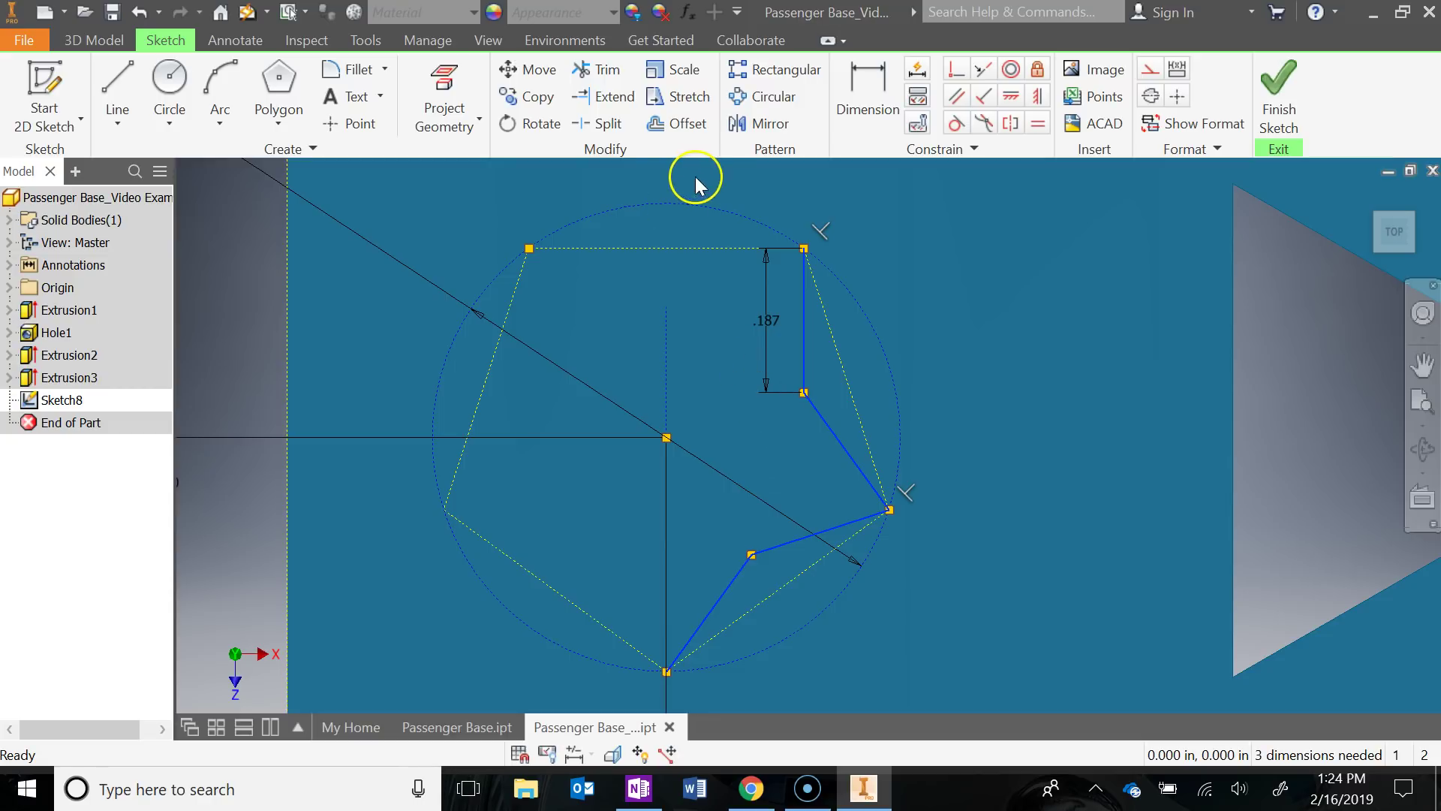
# Mirror the four selected star lines across the vertical construction line
pyautogui.click(767, 129)
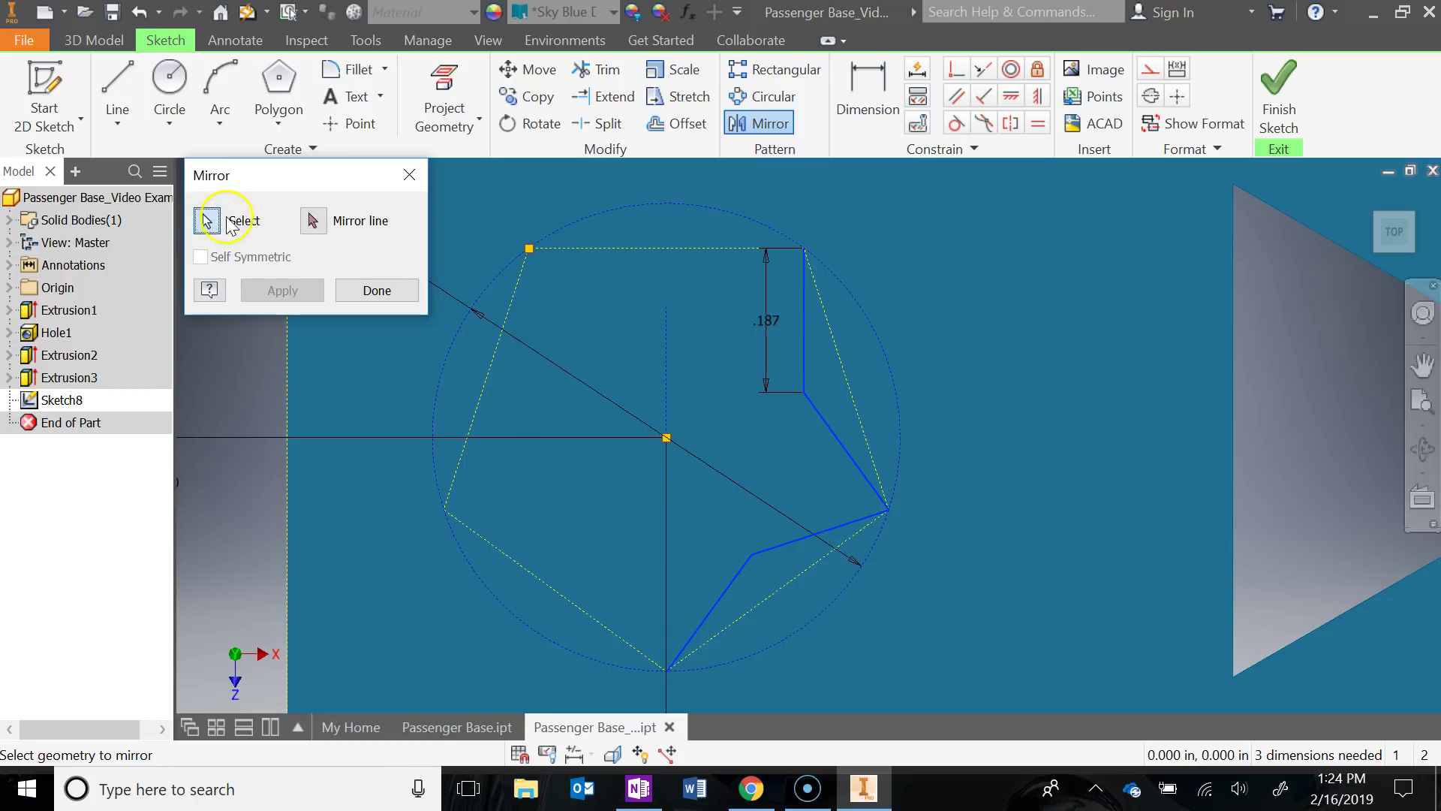
pyautogui.click(314, 223)
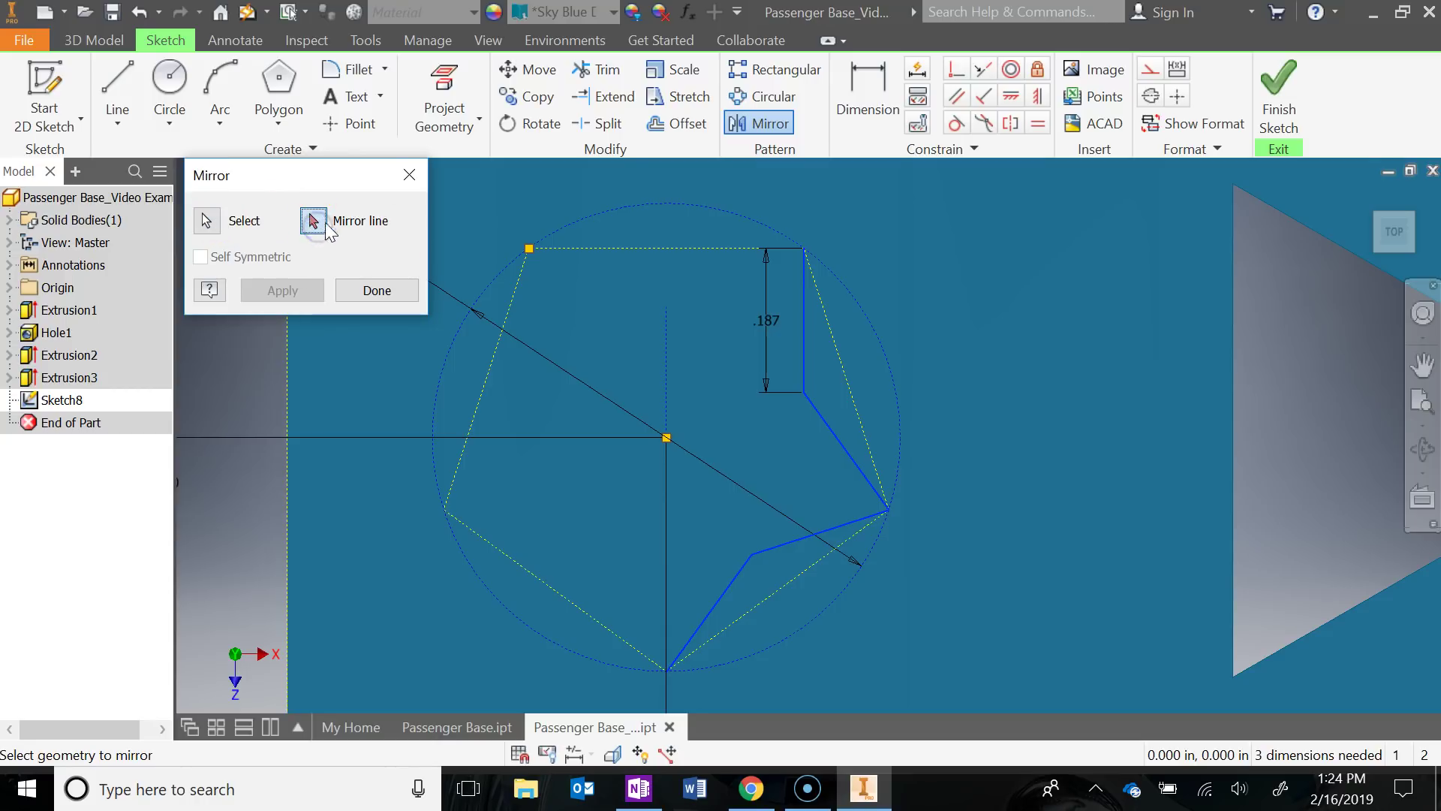
pyautogui.click(670, 364)
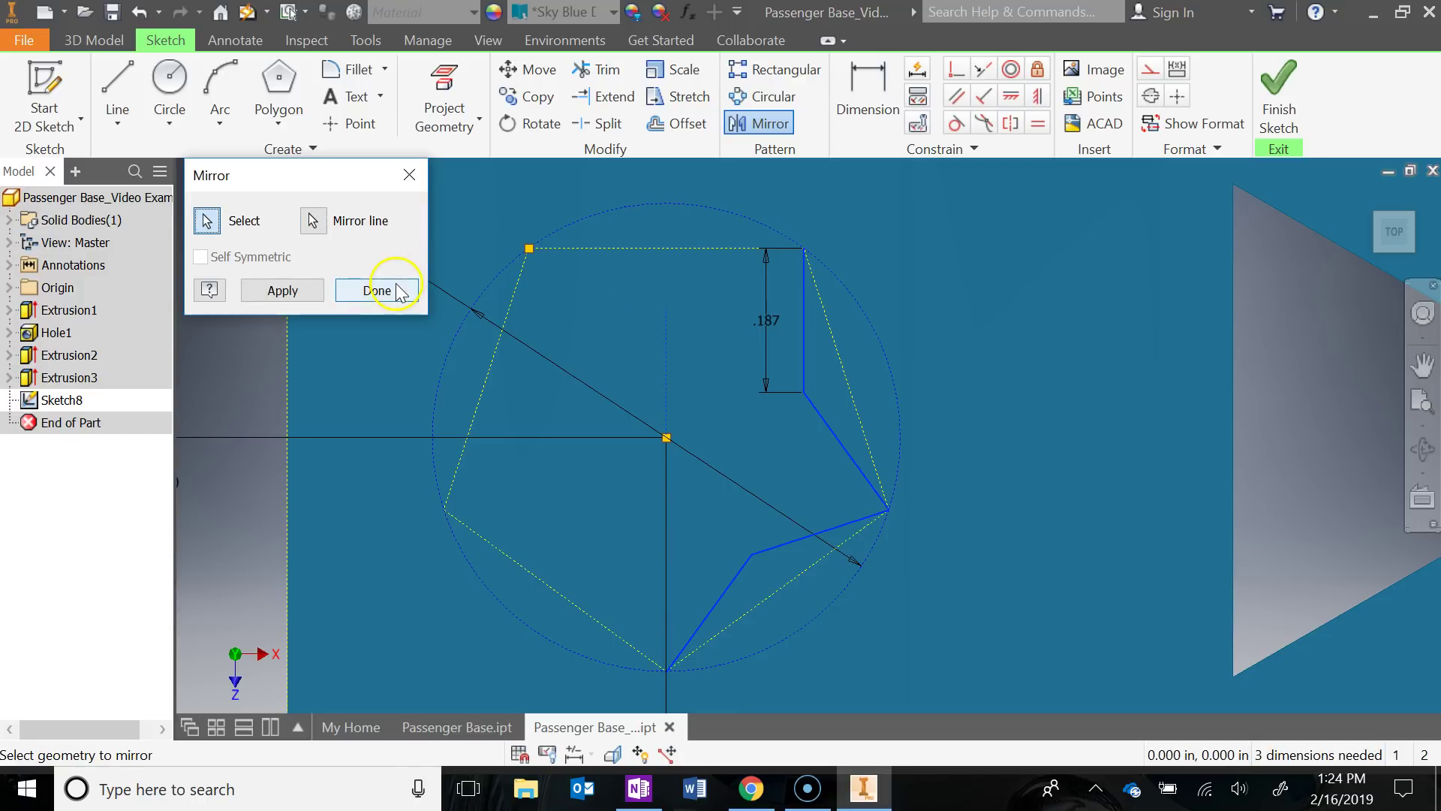
pyautogui.click(300, 292)
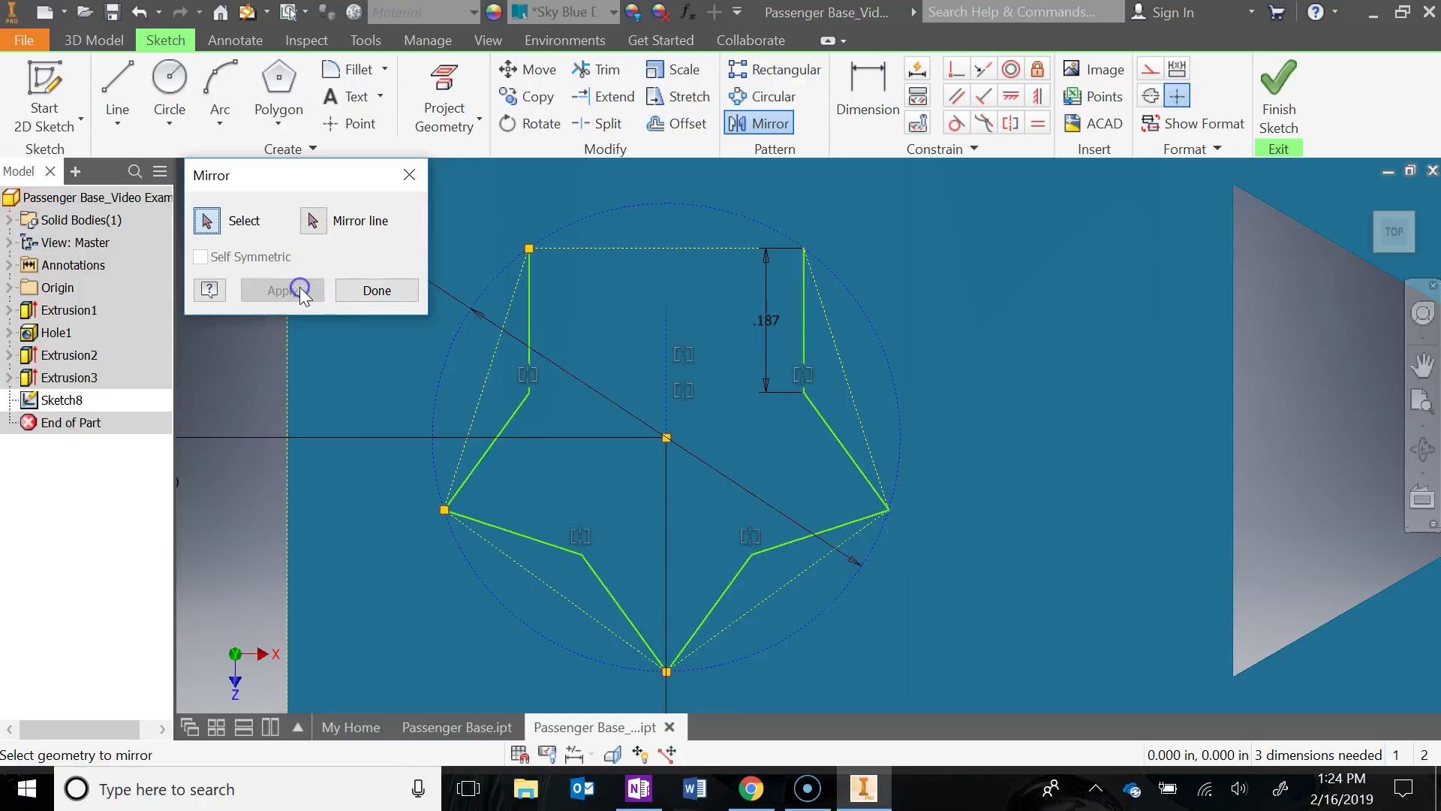
pyautogui.click(410, 175)
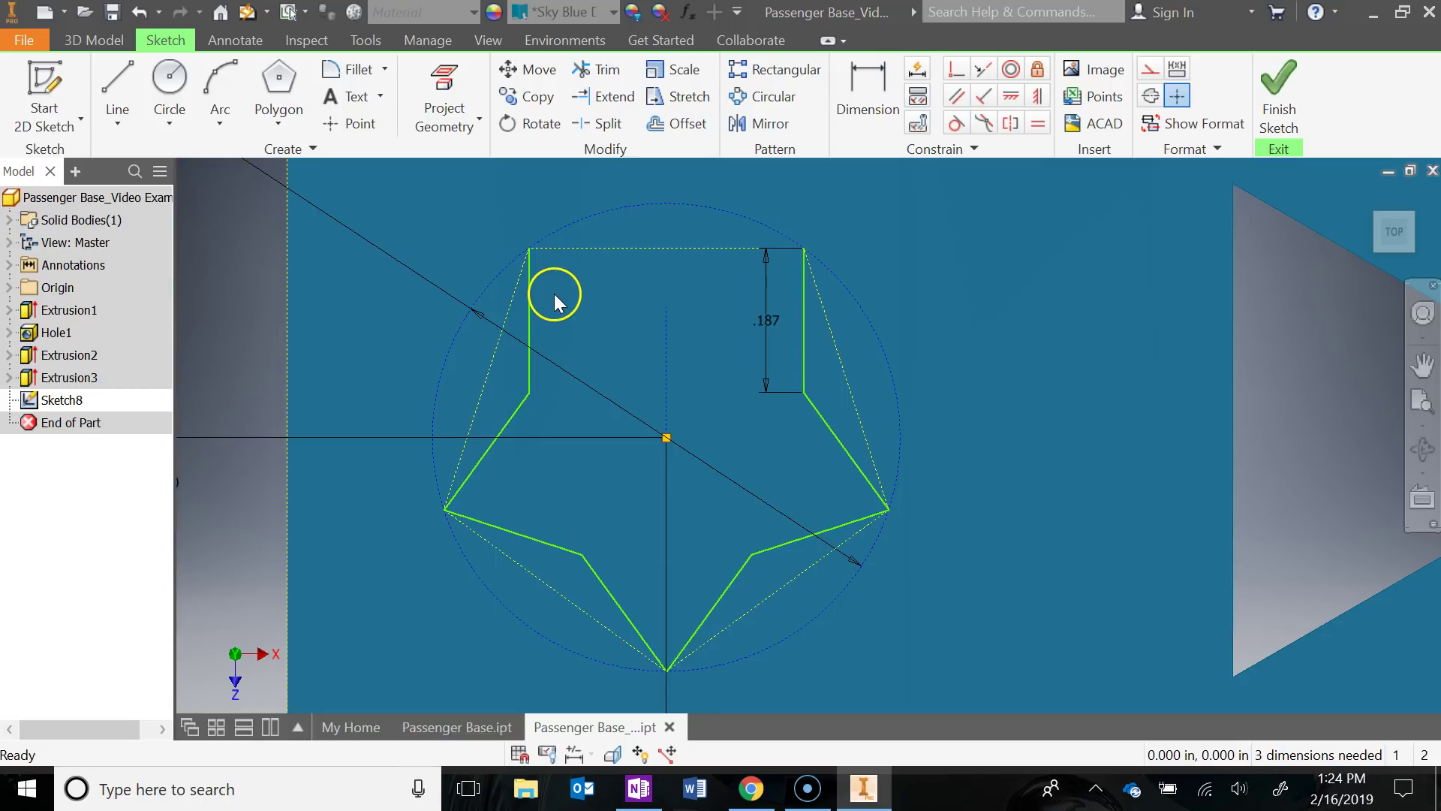
pyautogui.click(125, 86)
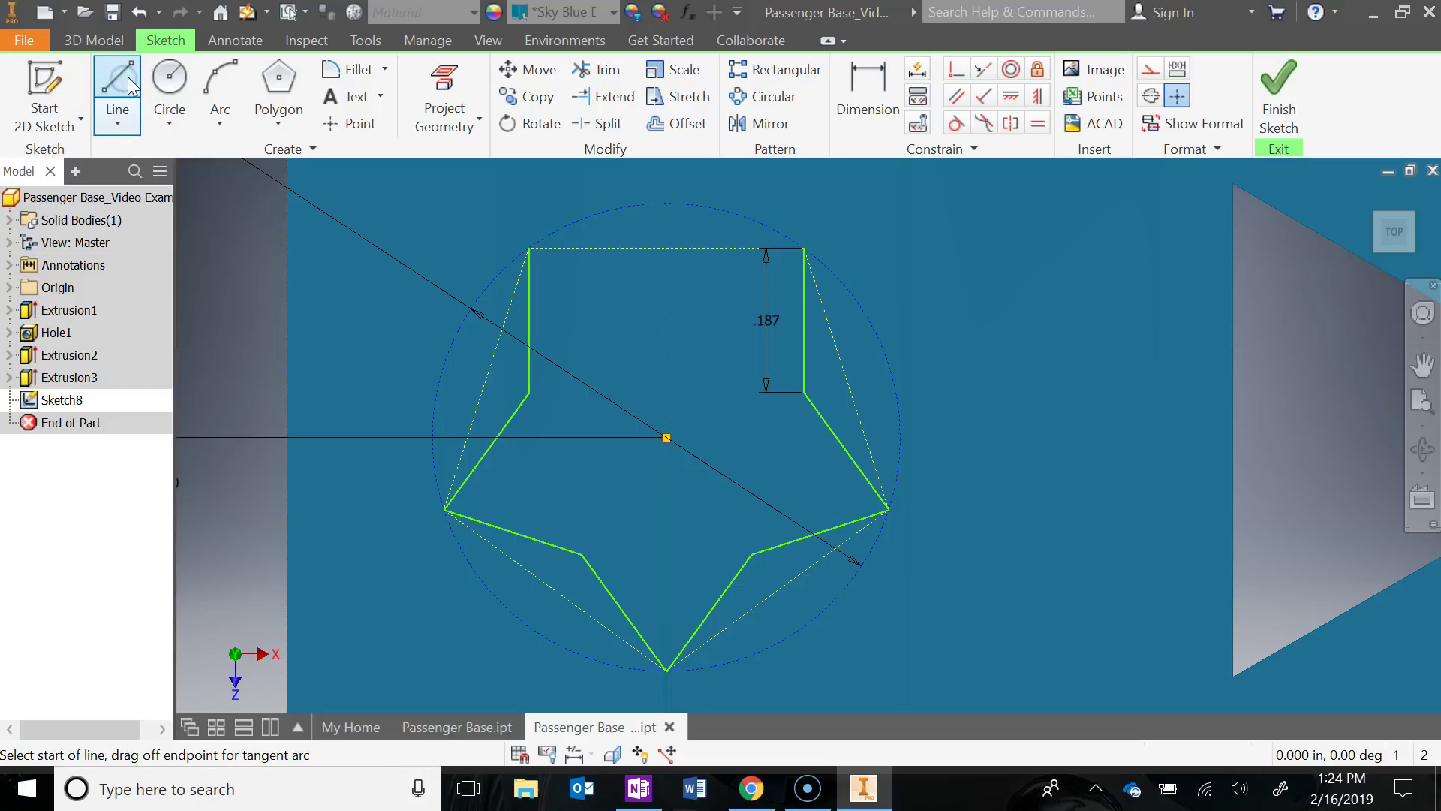
pyautogui.click(530, 248)
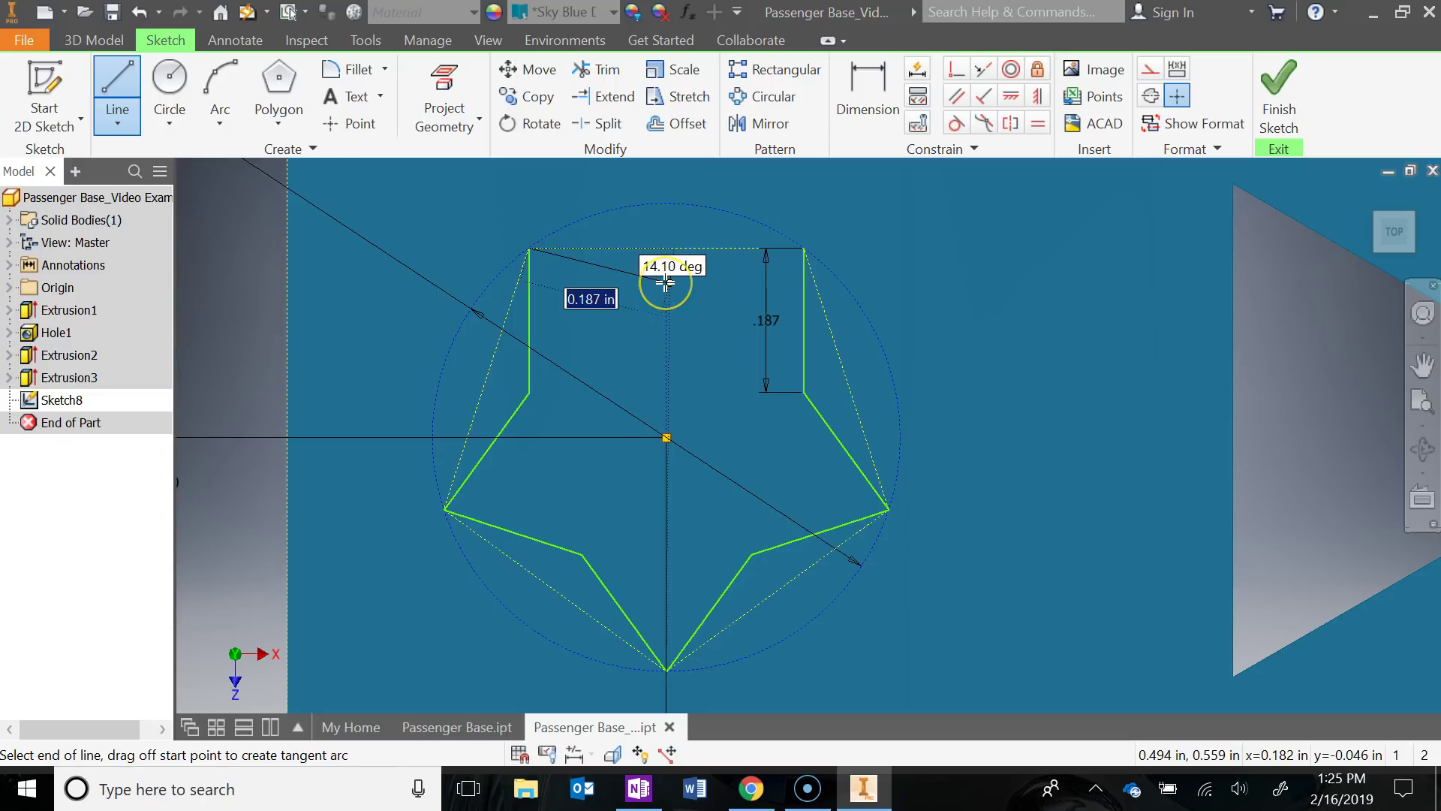
pyautogui.scroll(5, 665, 283)
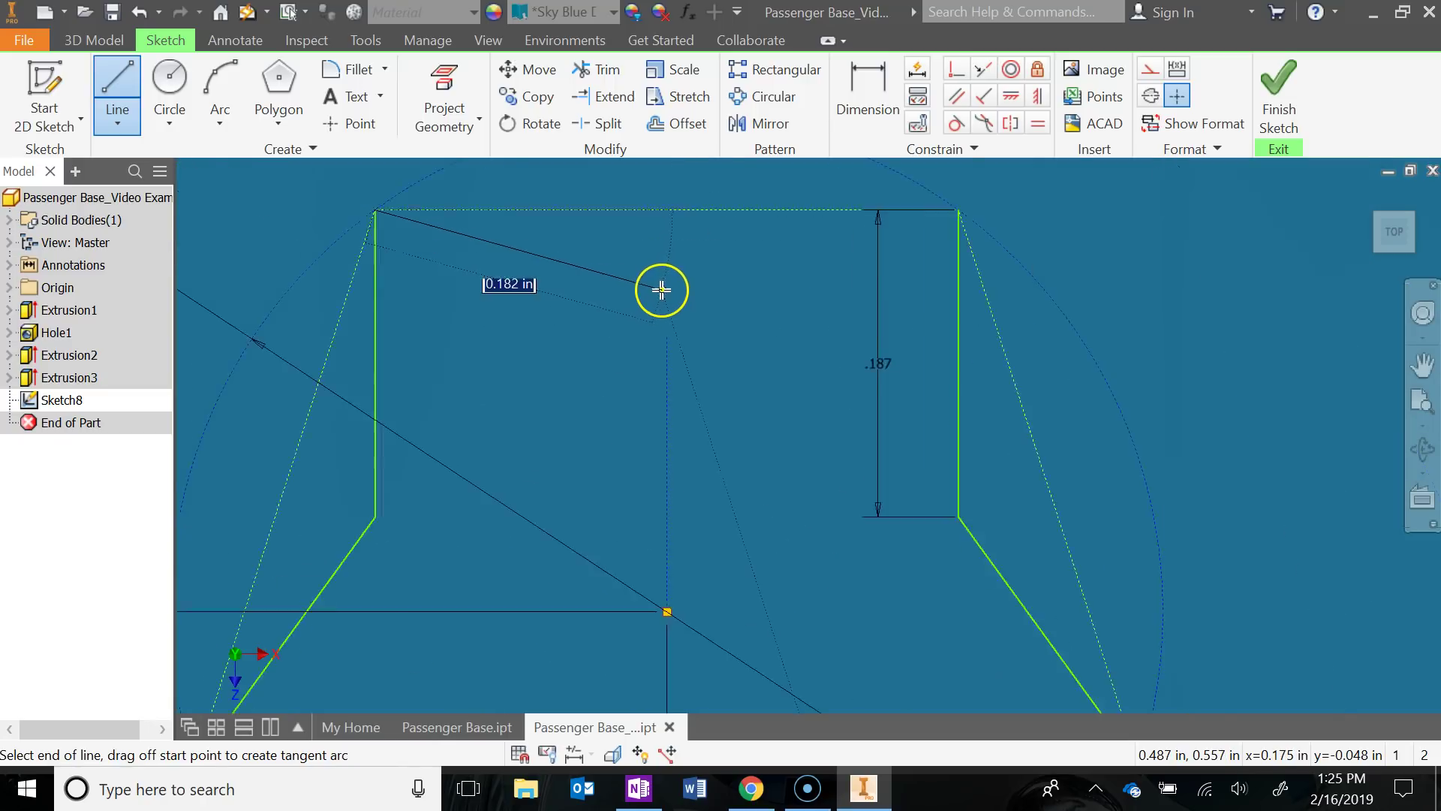
pyautogui.scroll(-5, 664, 287)
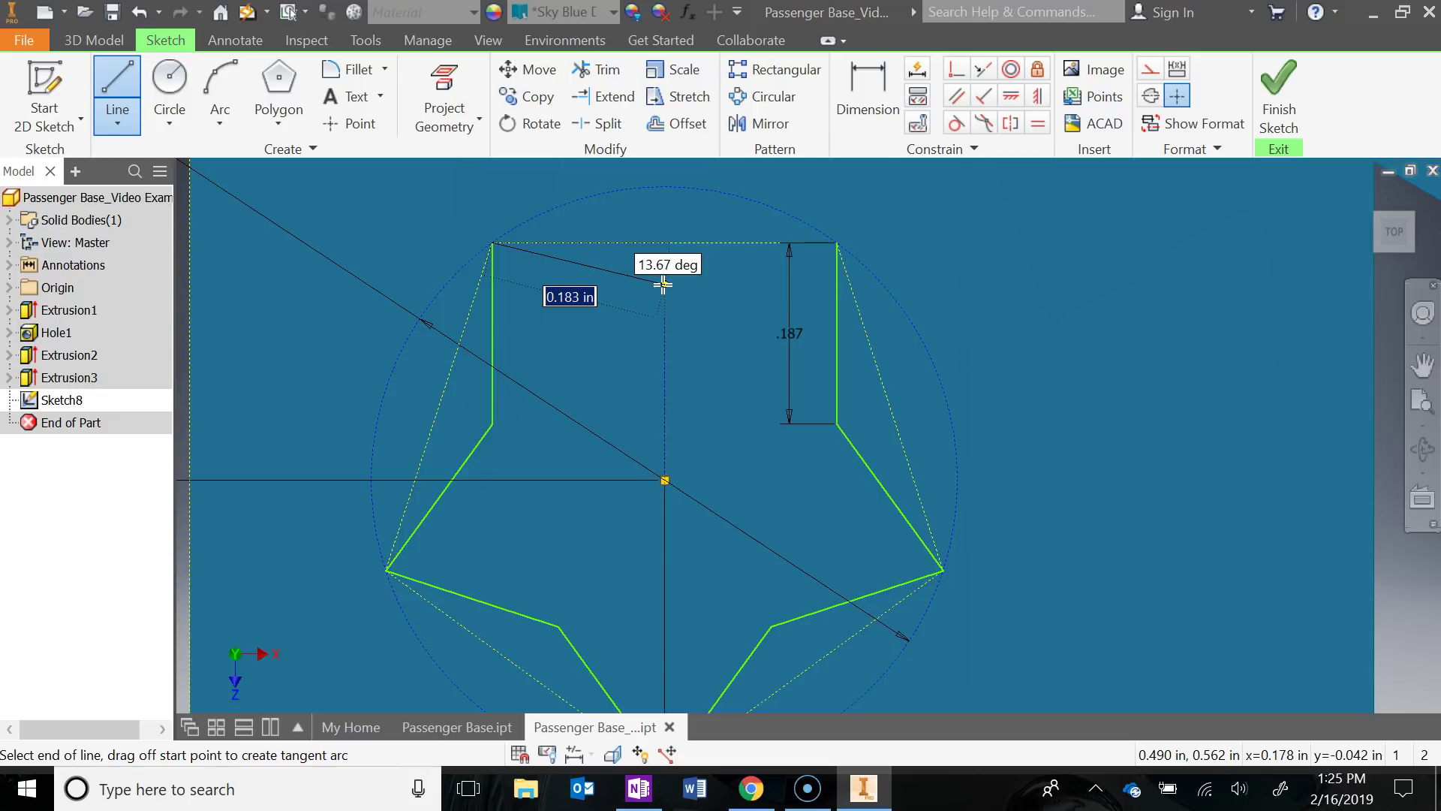
pyautogui.click(674, 267)
pyautogui.press('Escape')
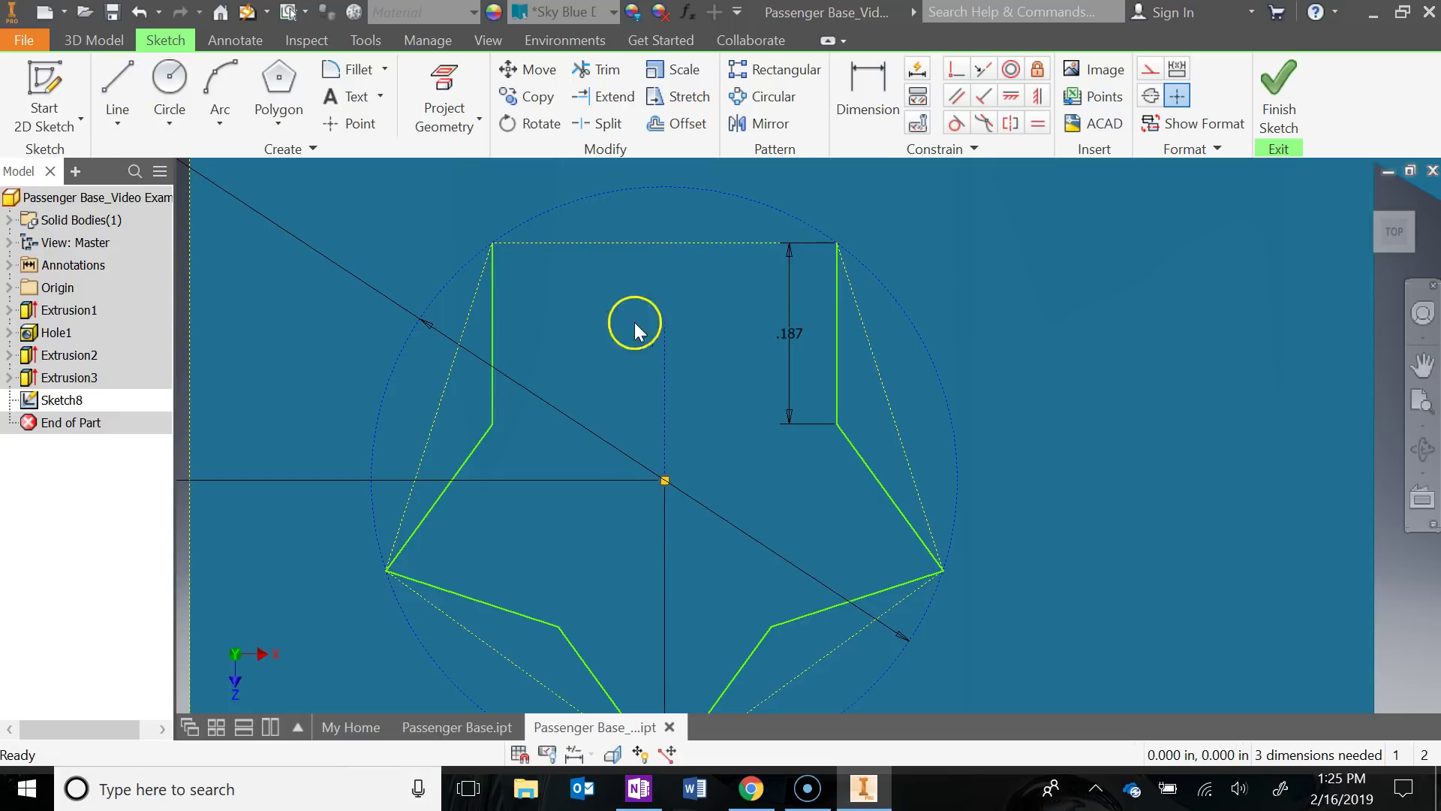
pyautogui.scroll(-2, 849, 200)
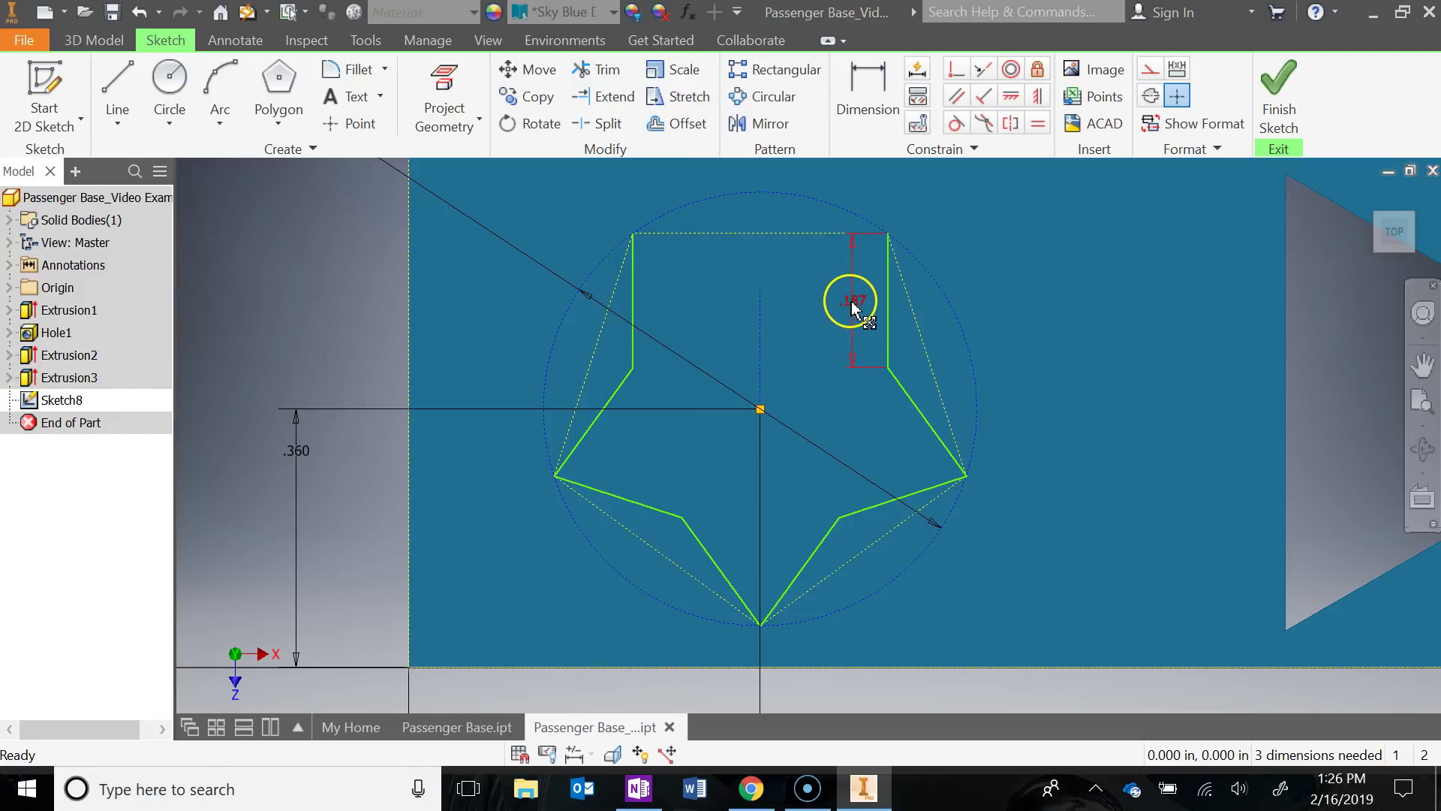
# Move the .187 dimension aside and draw two lines from the upper star points meeting in a V on the centre line
pyautogui.moveTo(854, 304); pyautogui.dragTo(996, 289)
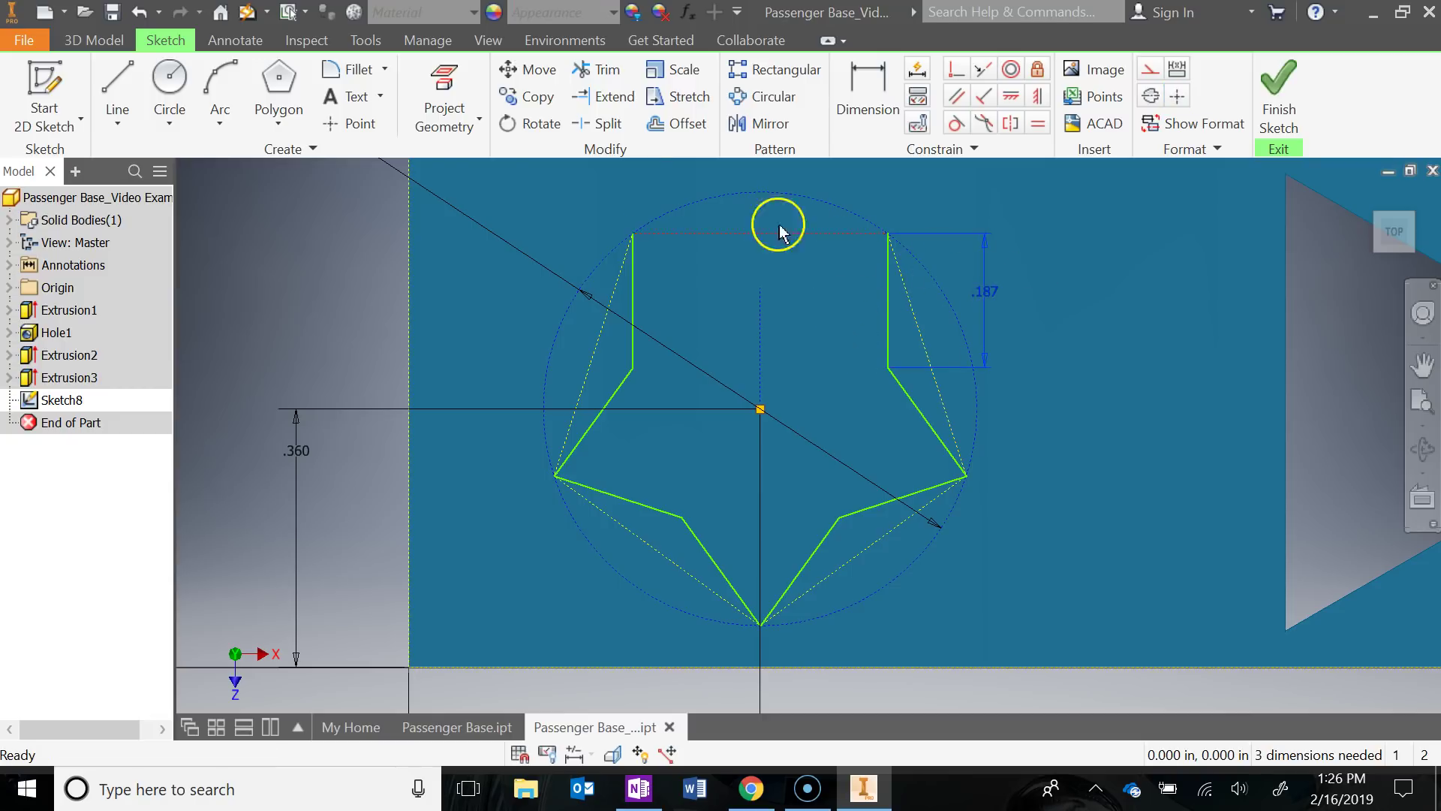
pyautogui.click(117, 82)
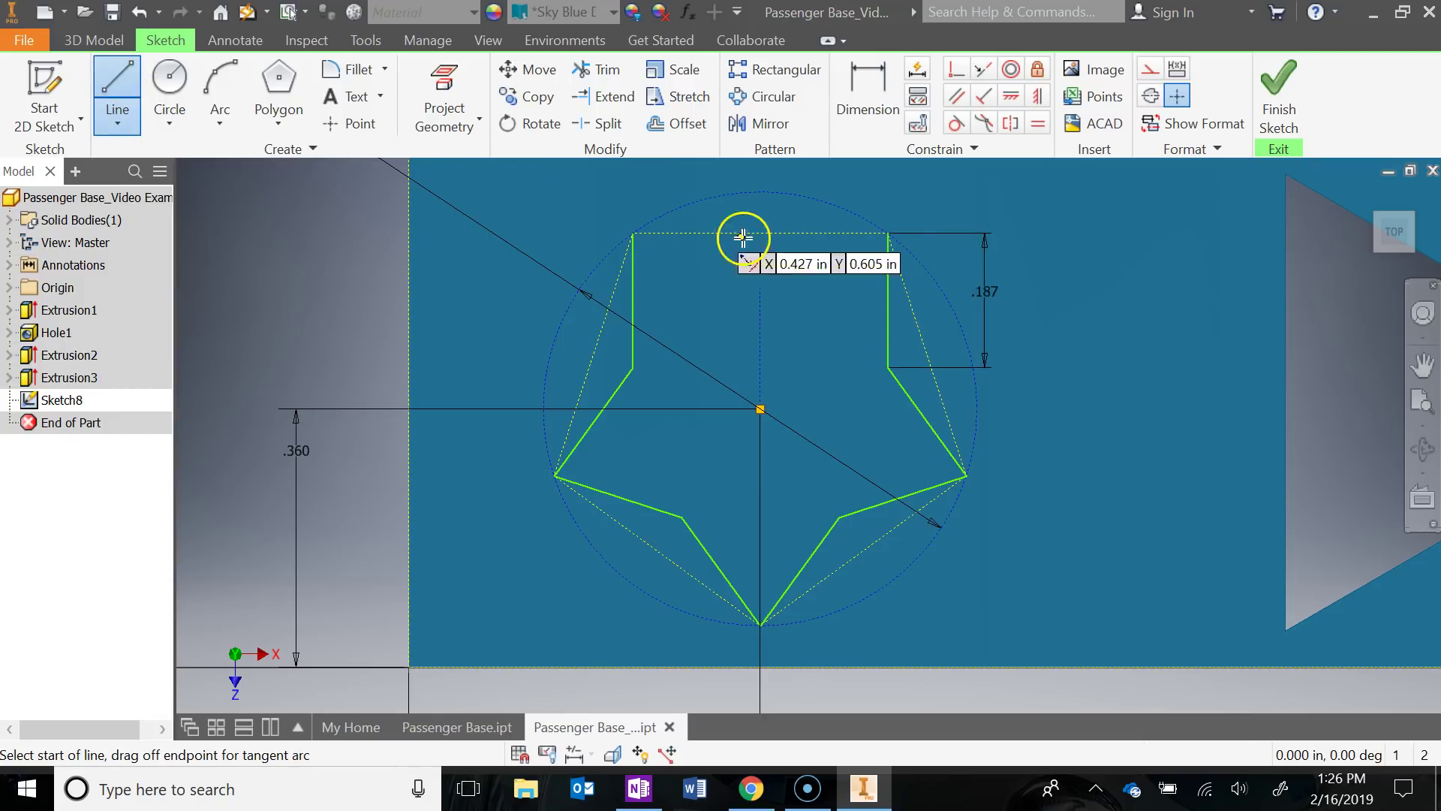
pyautogui.scroll(2, 891, 235)
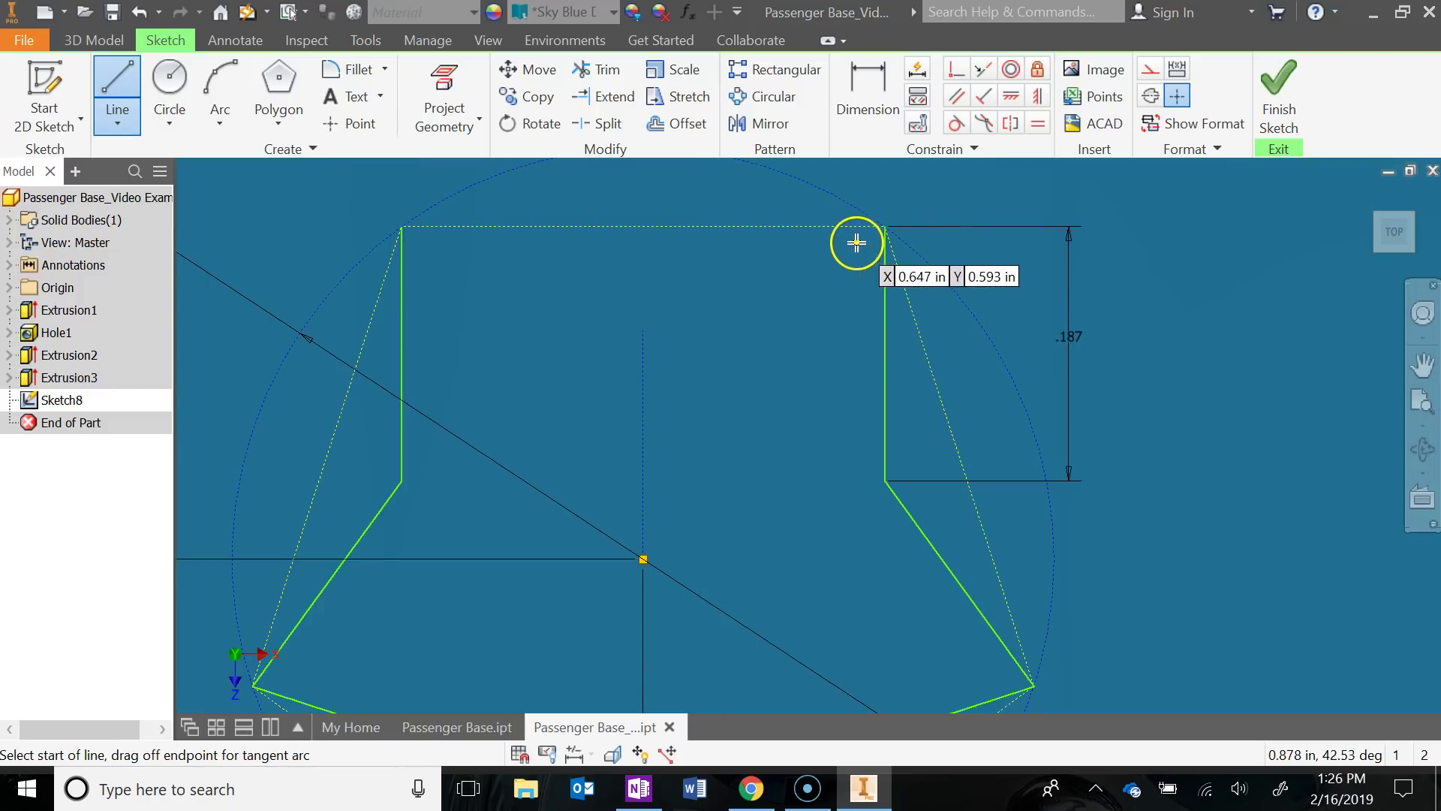
pyautogui.moveTo(856, 243); pyautogui.dragTo(879, 254, button='middle')
pyautogui.scroll(4, 827, 247)
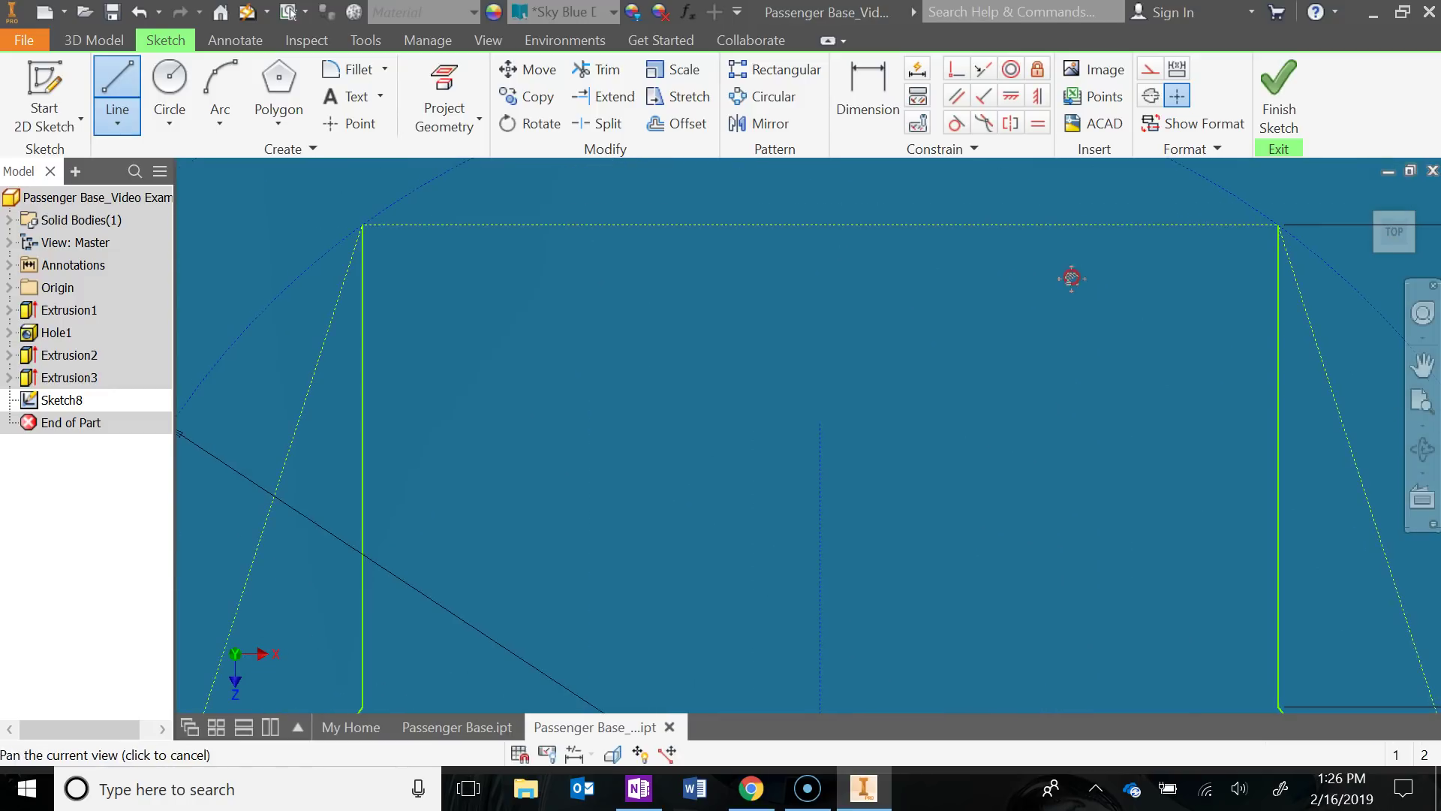
pyautogui.moveTo(1062, 290)
pyautogui.mouseDown(button='middle')
pyautogui.moveTo(1006, 316)
pyautogui.moveTo(1020, 267)
pyautogui.moveTo(983, 252)
pyautogui.mouseUp(button='middle')
pyautogui.scroll(-3, 1019, 267)
pyautogui.click(1095, 199)
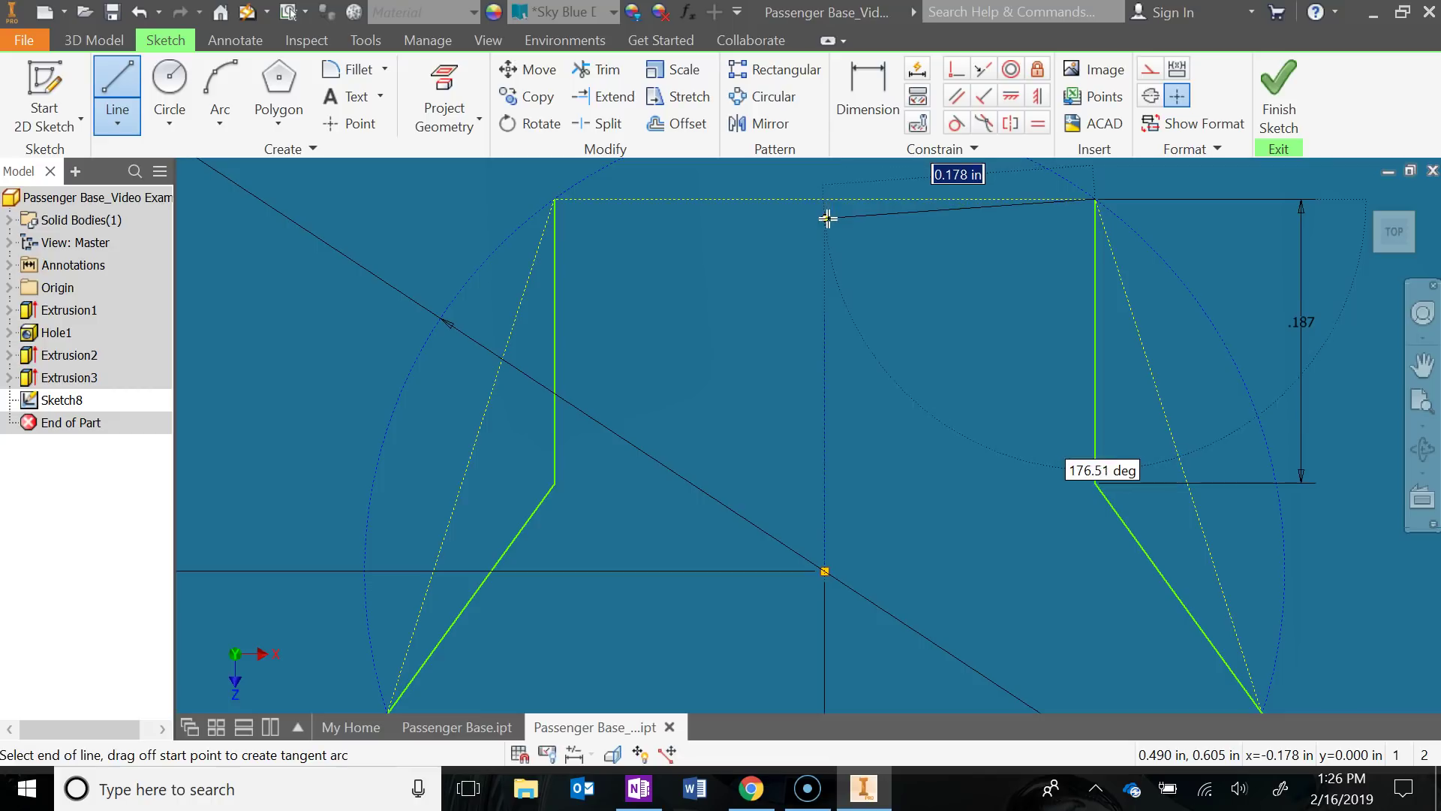
pyautogui.moveTo(825, 240); pyautogui.dragTo(822, 285)
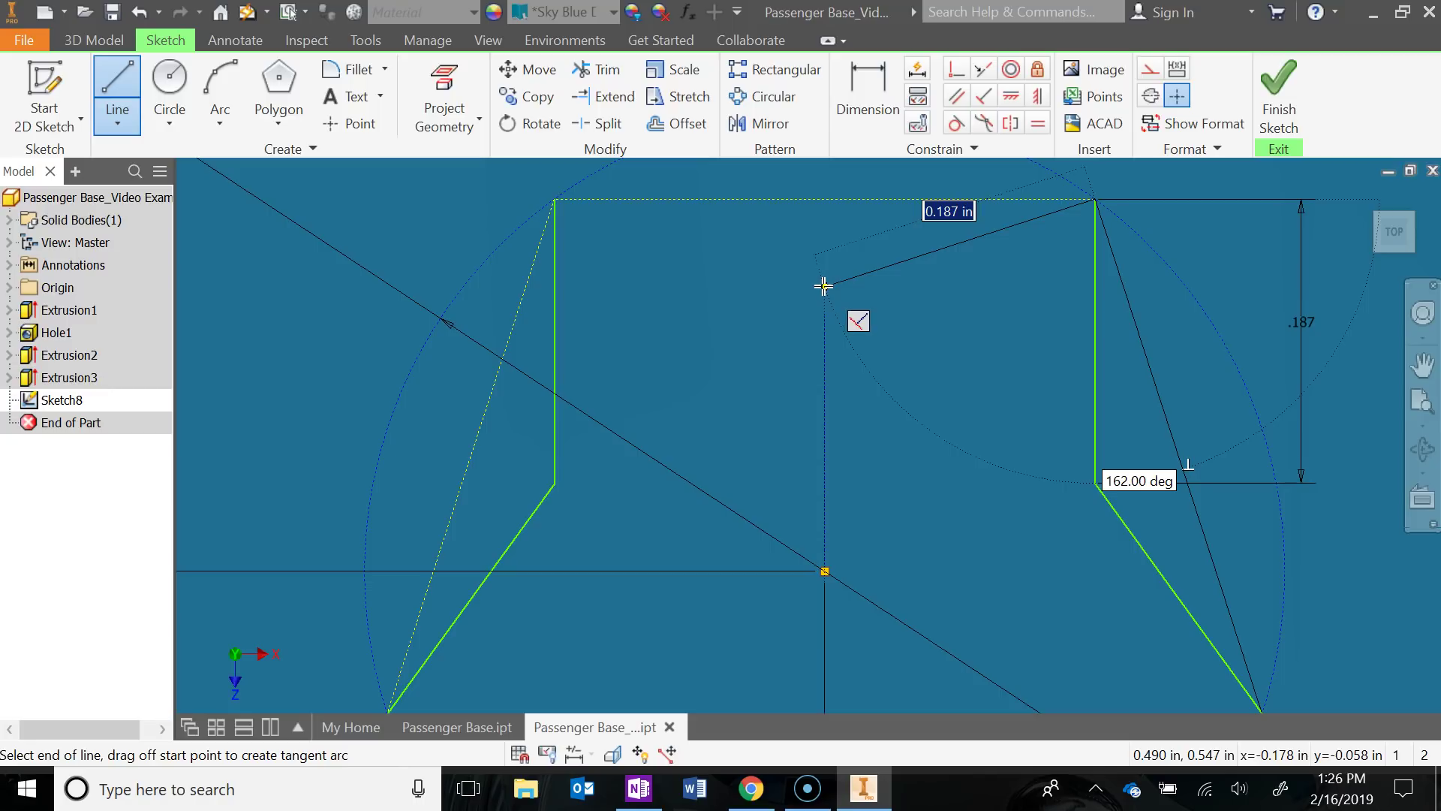
pyautogui.click(824, 286)
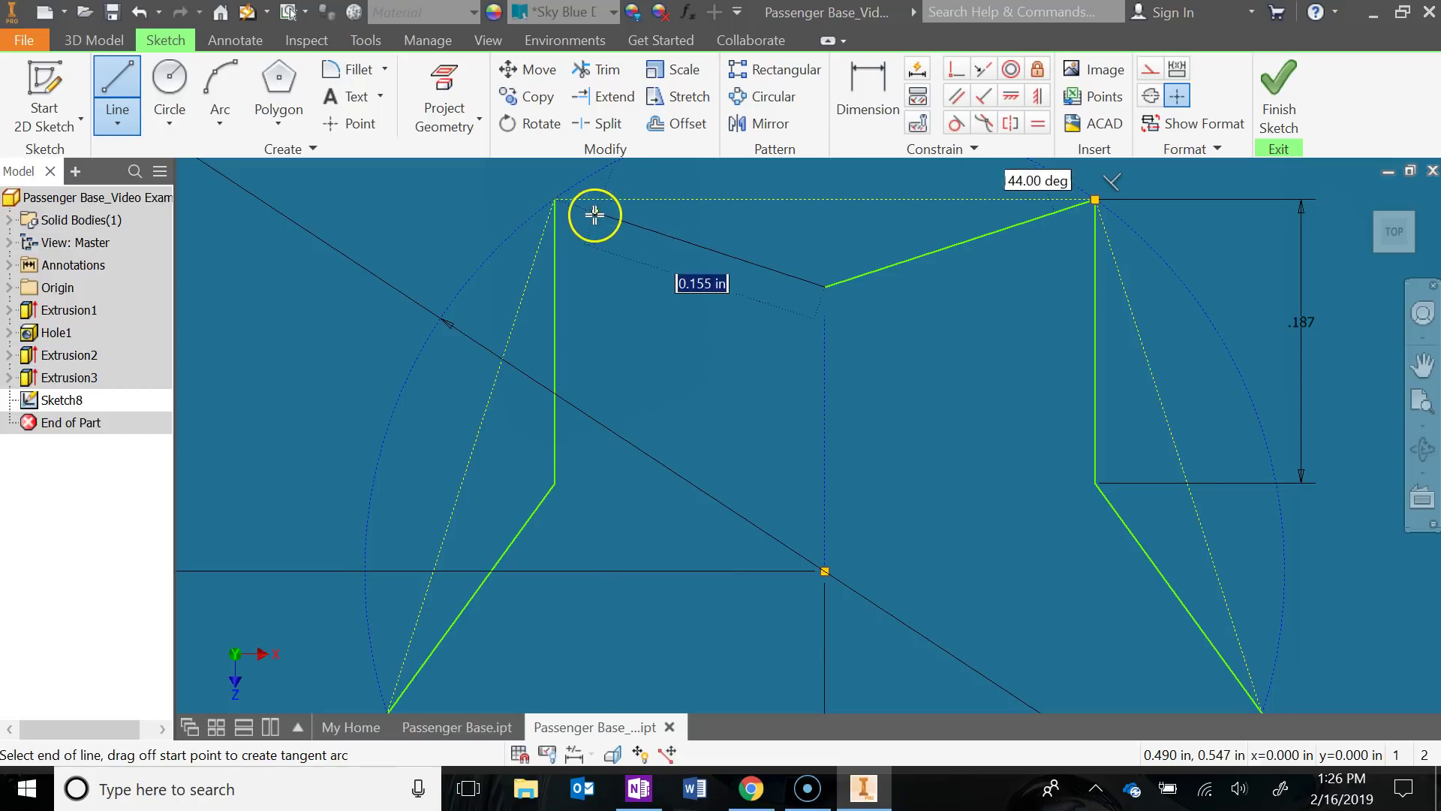
pyautogui.click(554, 201)
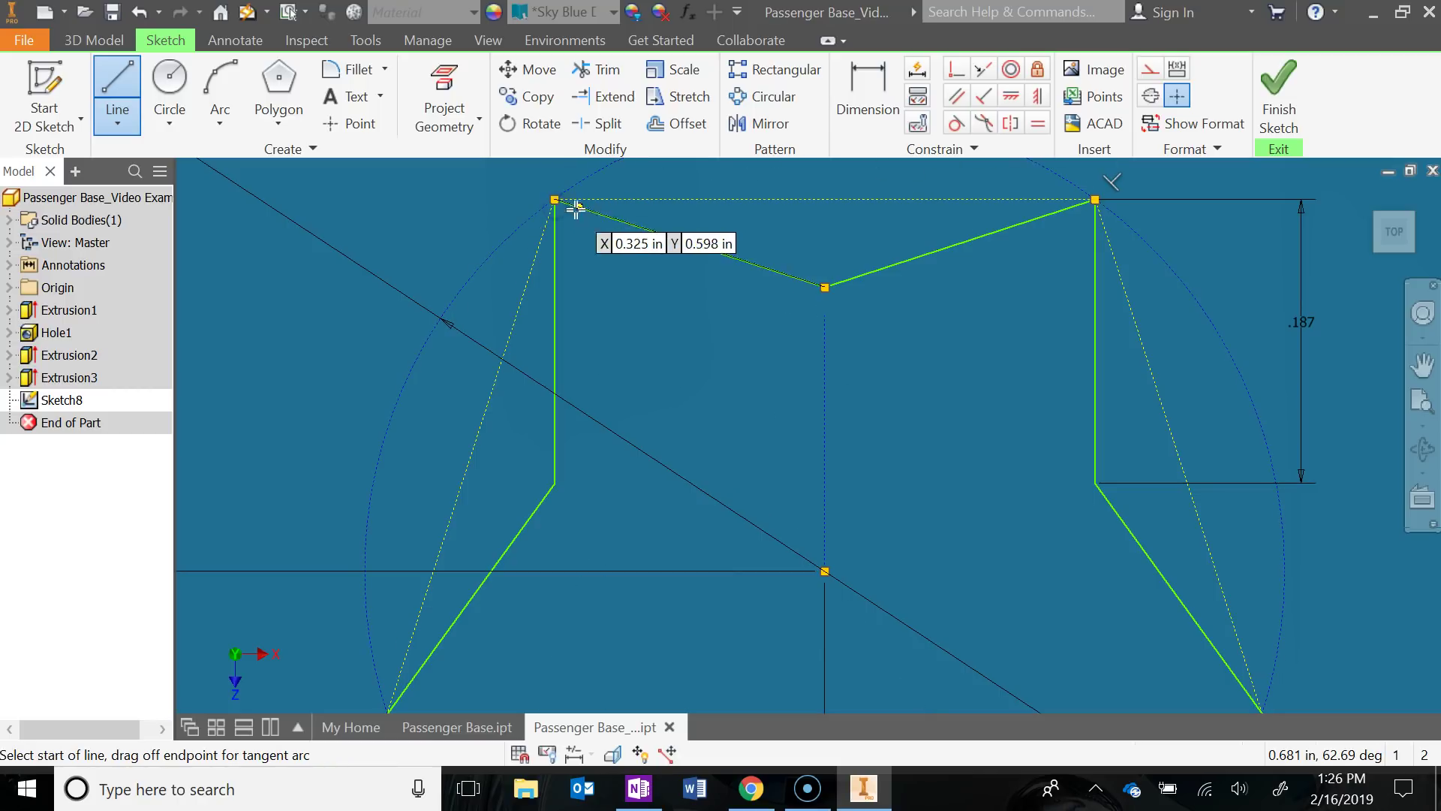
# Finish the sketch and cut the star profile through the whole base with extent All
pyautogui.scroll(5, 804, 254)
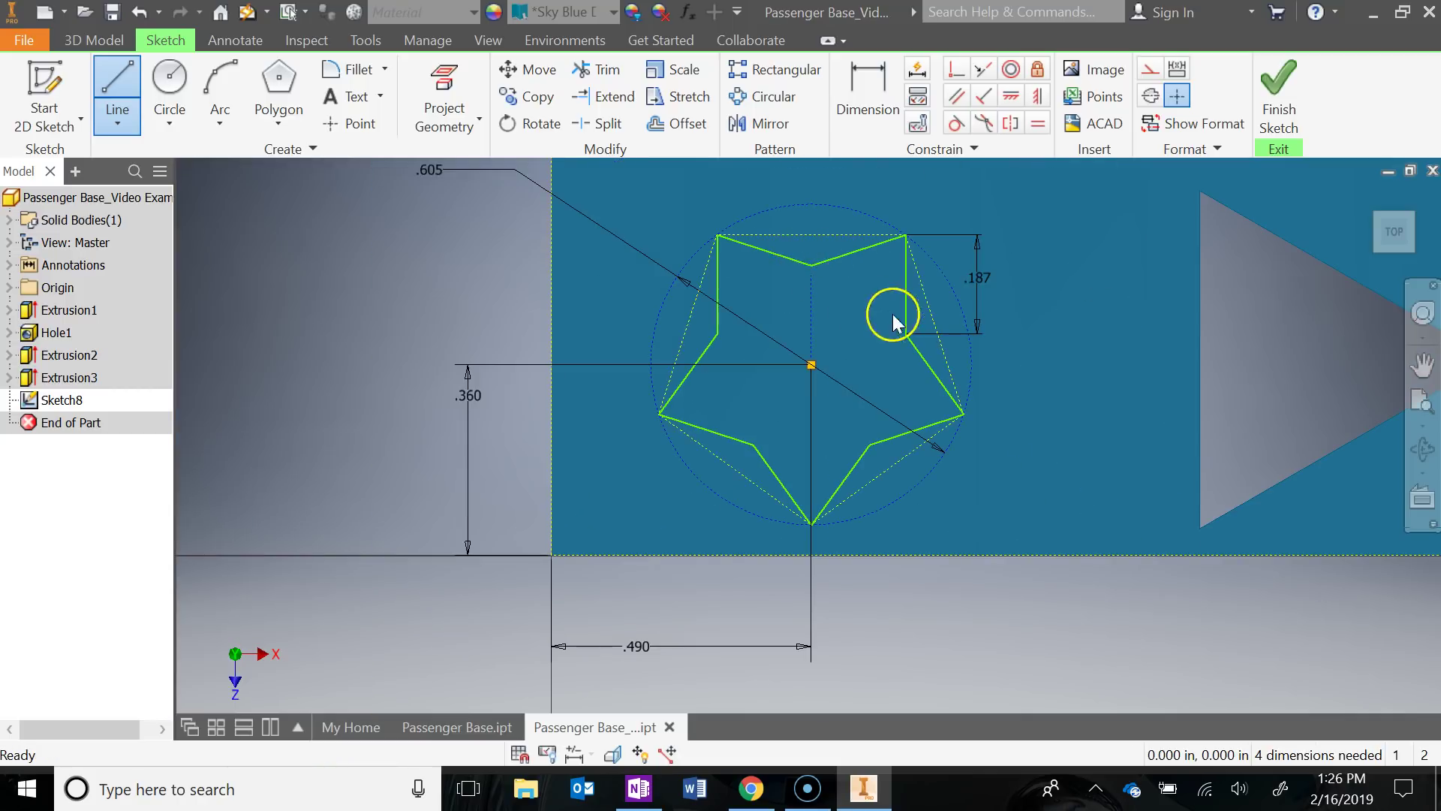
pyautogui.click(1279, 94)
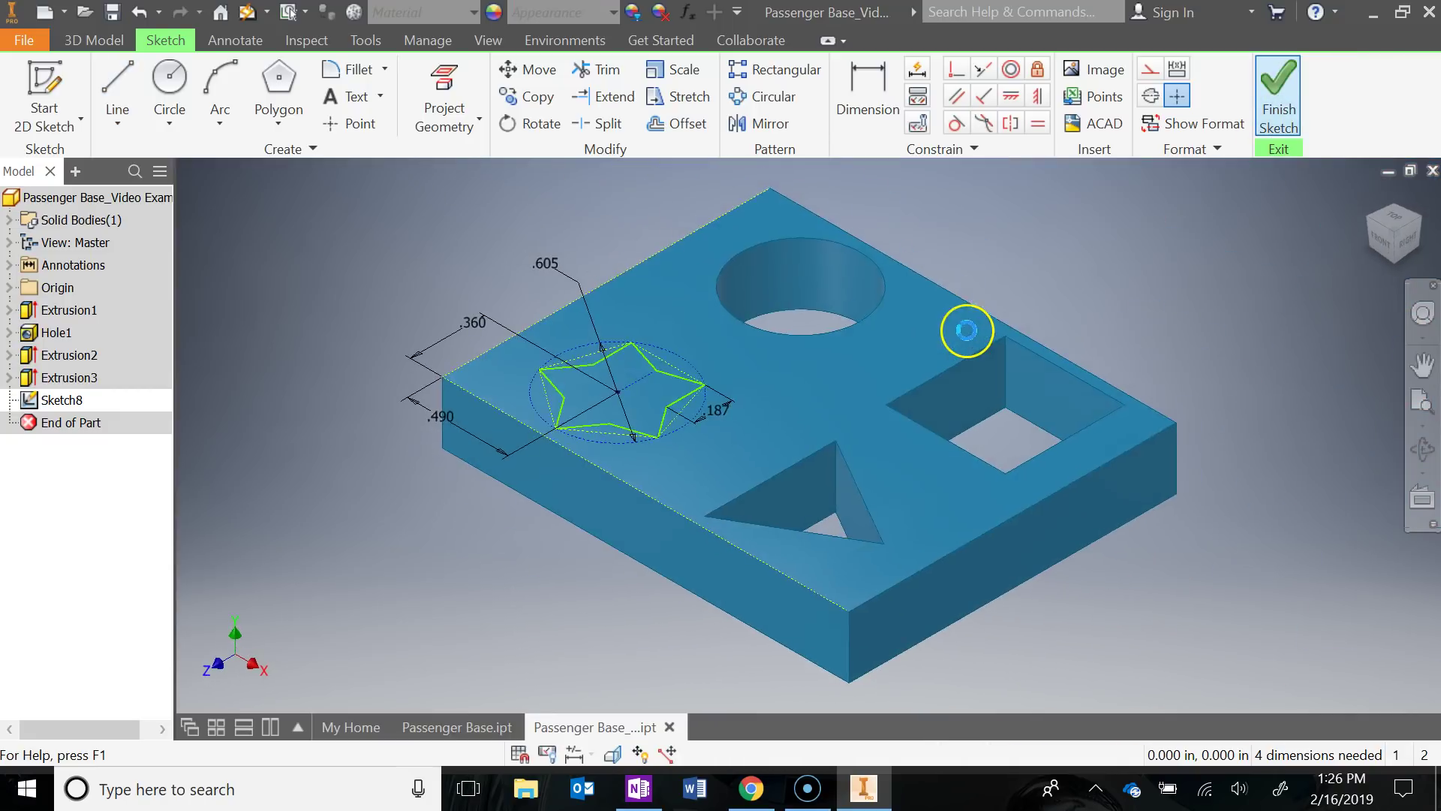
pyautogui.click(142, 105)
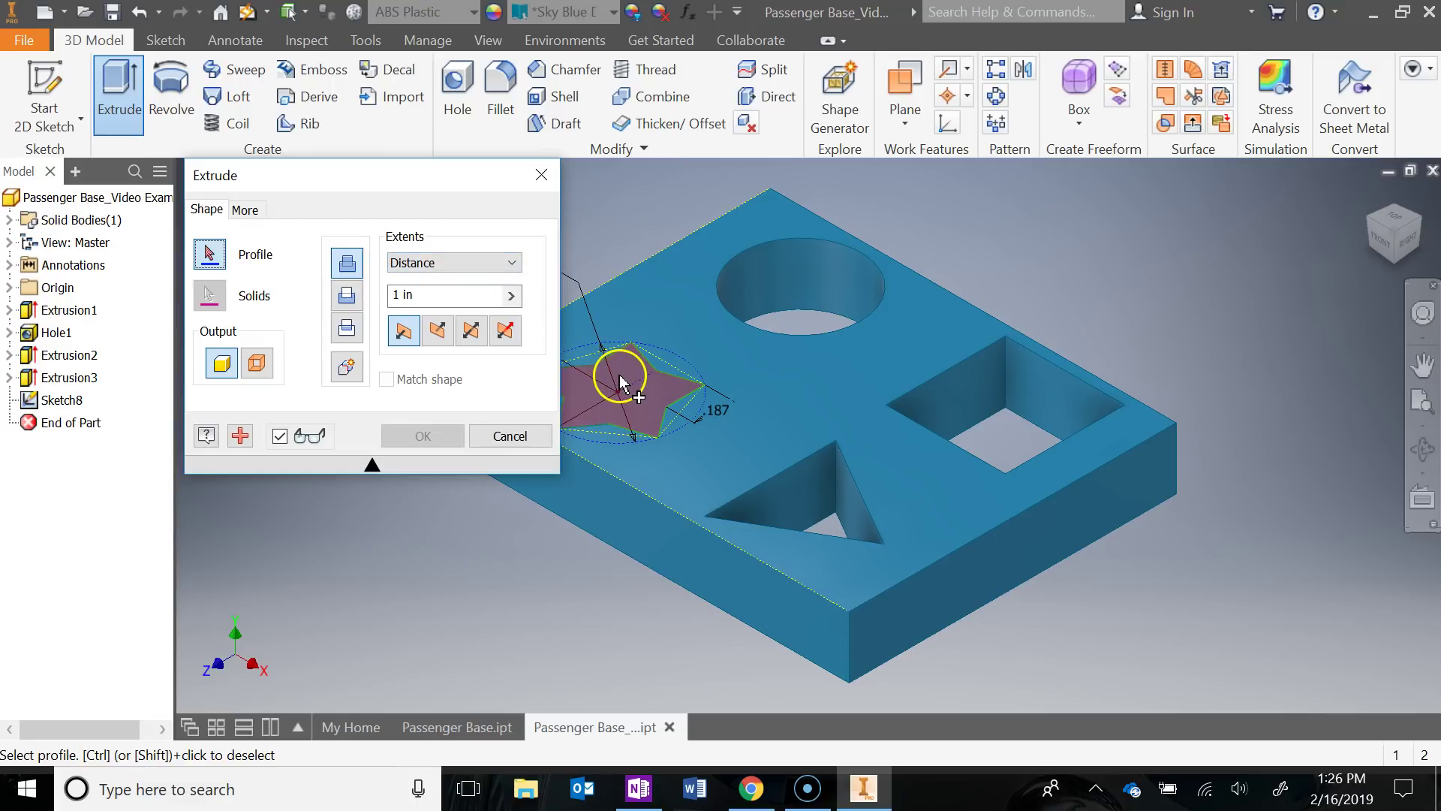
pyautogui.click(629, 383)
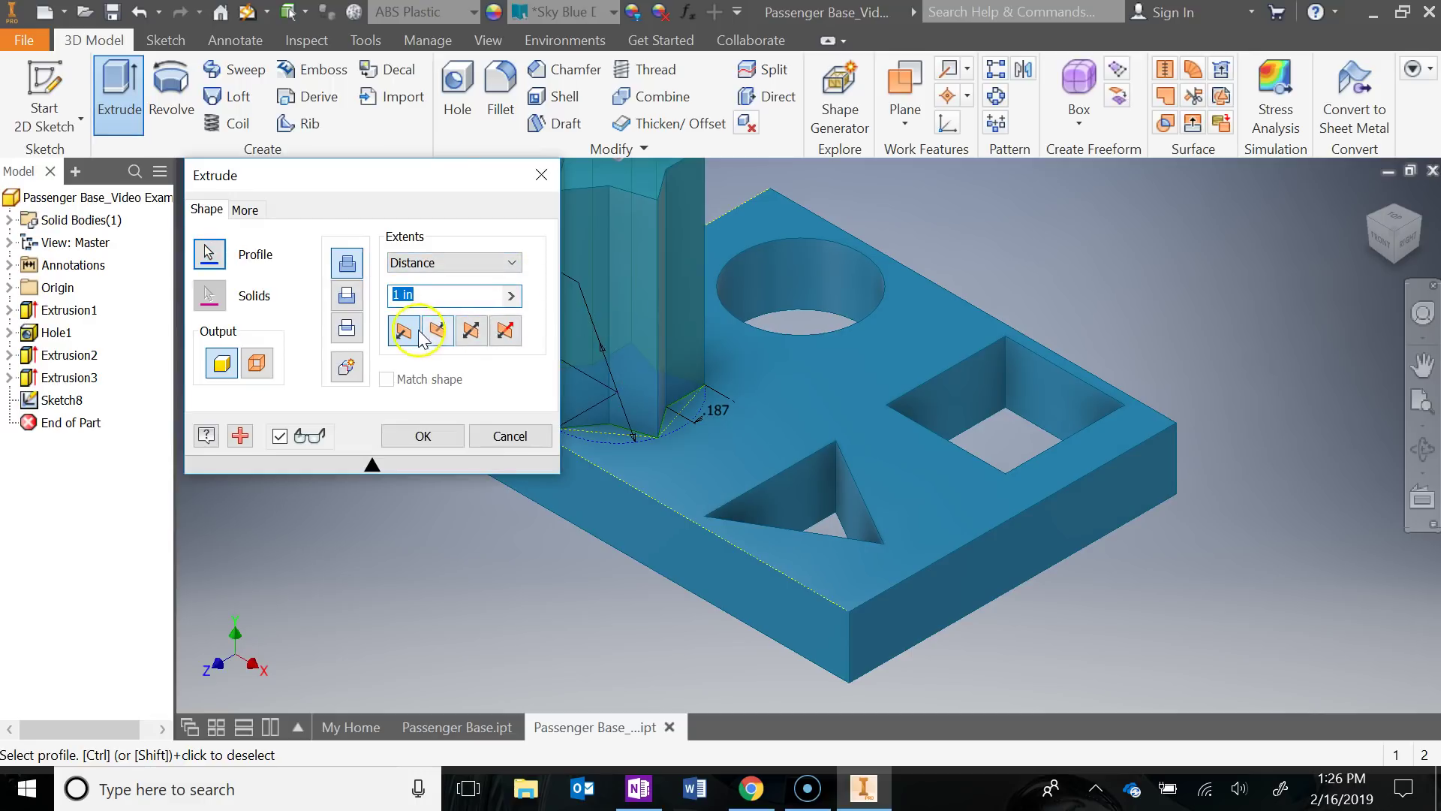
pyautogui.click(346, 298)
pyautogui.click(460, 262)
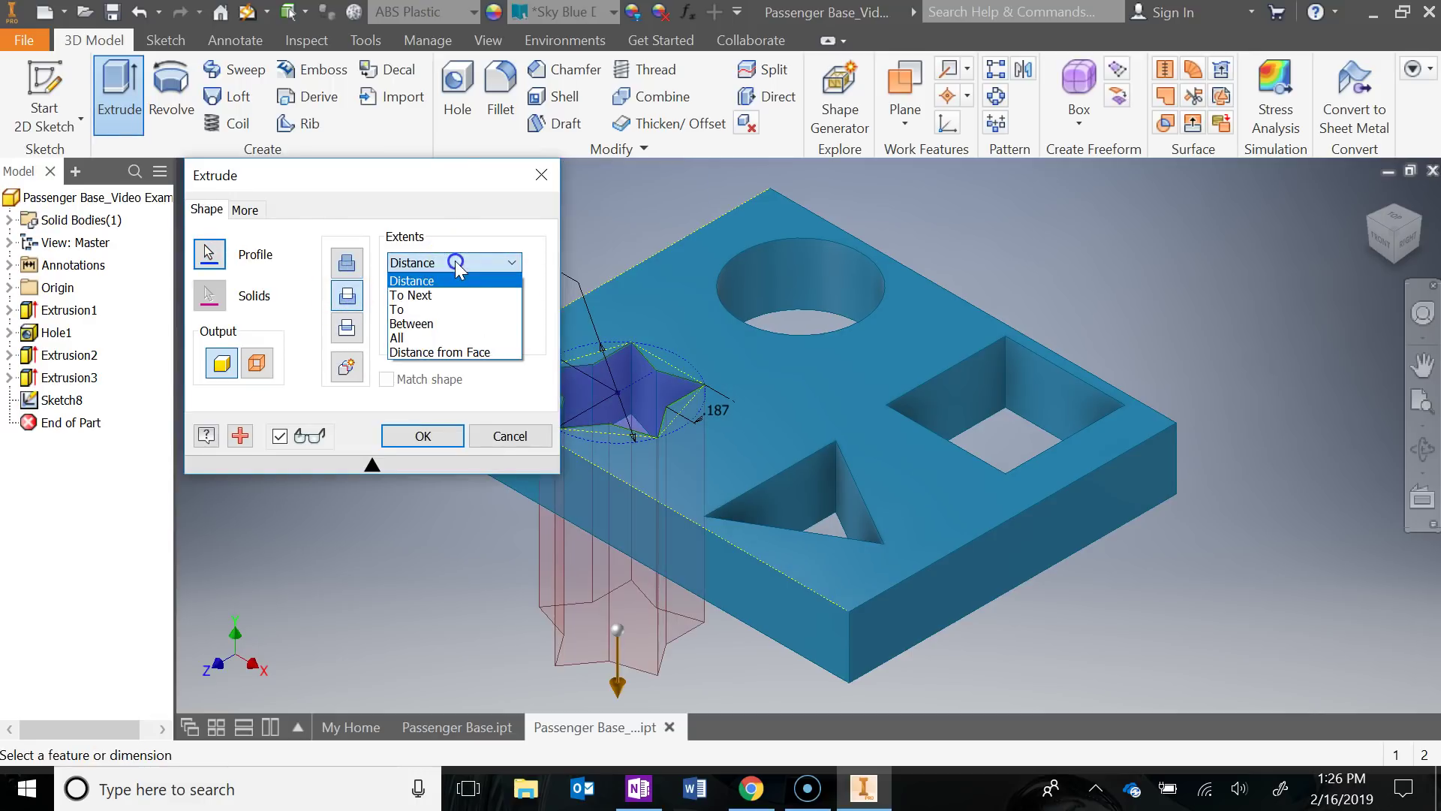
pyautogui.click(413, 339)
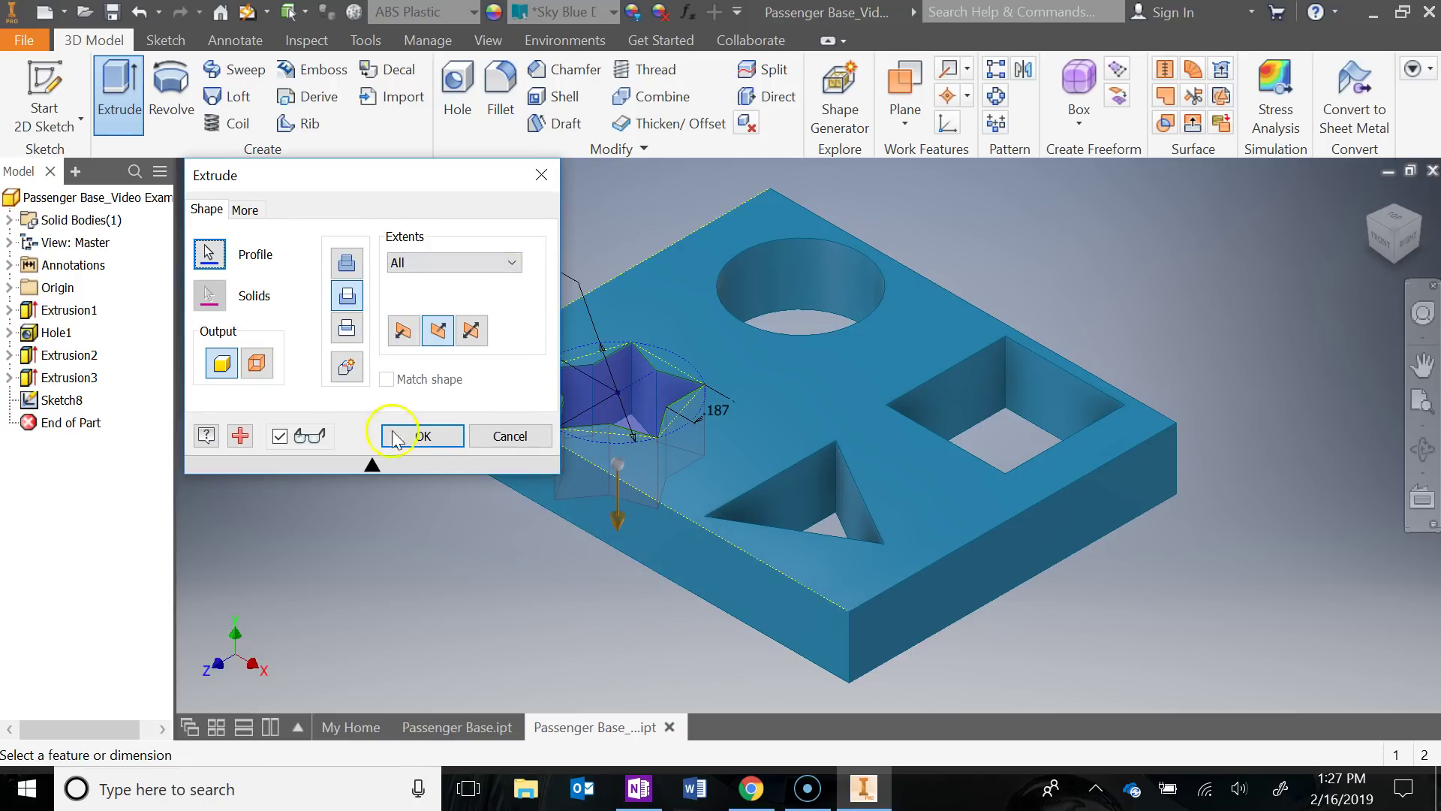
pyautogui.click(396, 436)
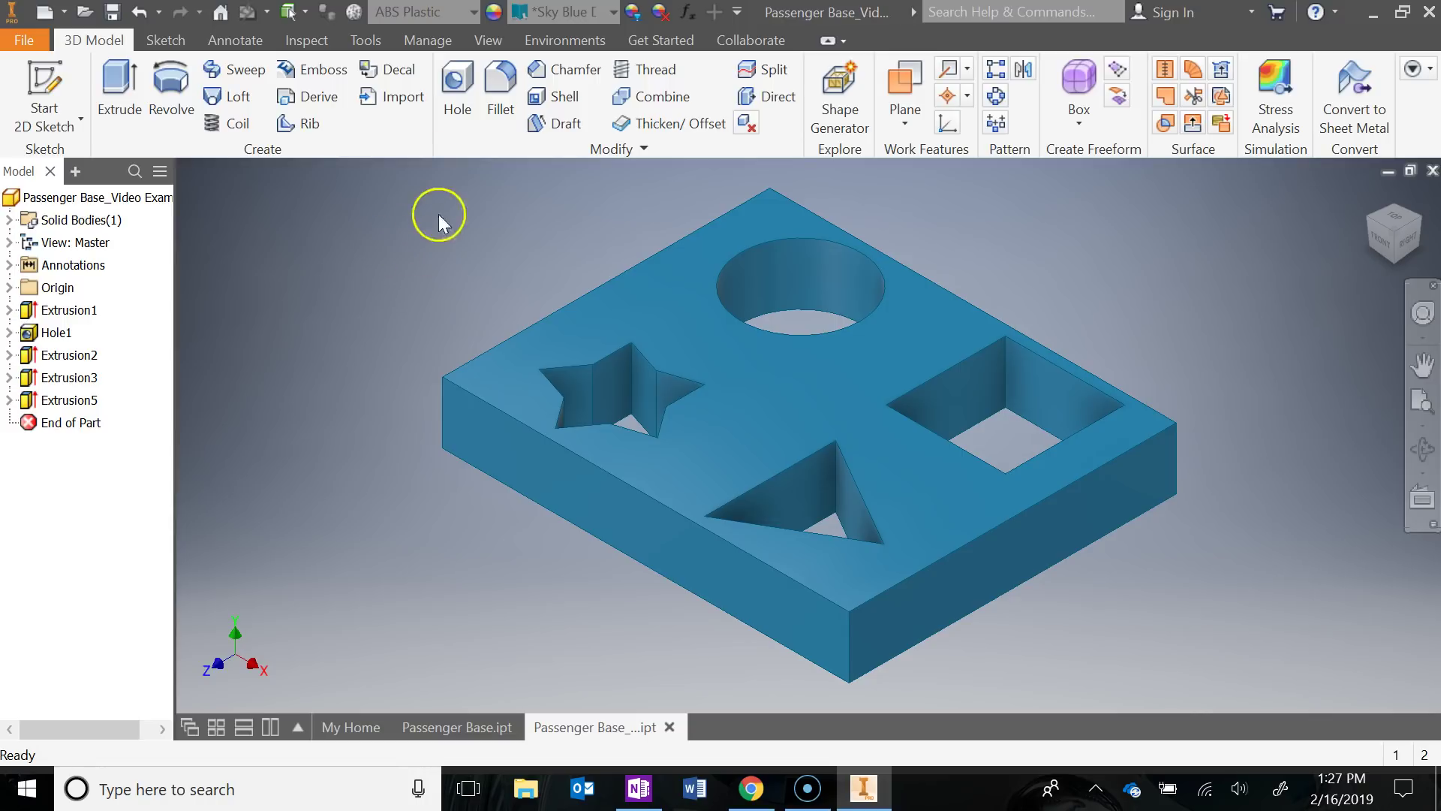
pyautogui.click(511, 87)
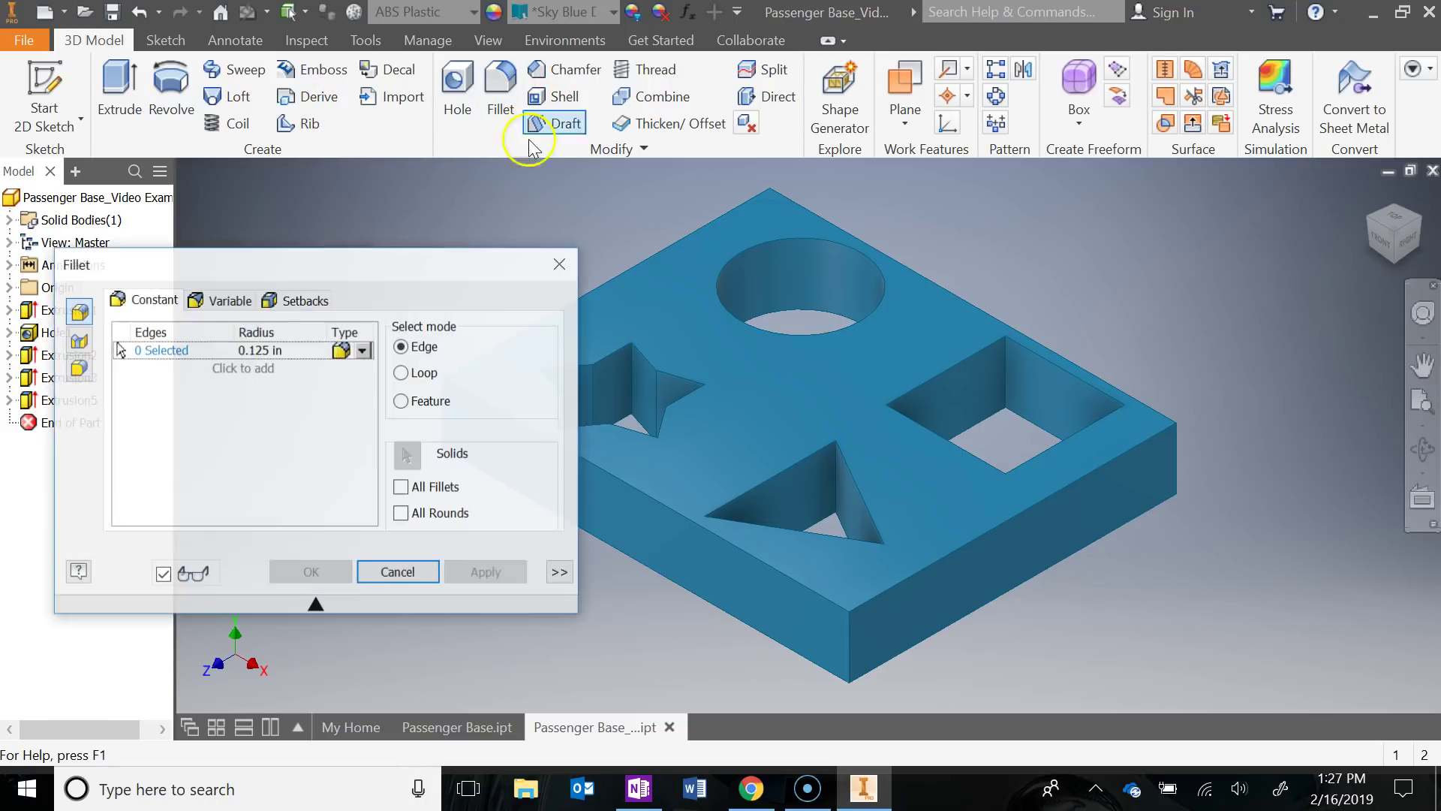
pyautogui.click(648, 789)
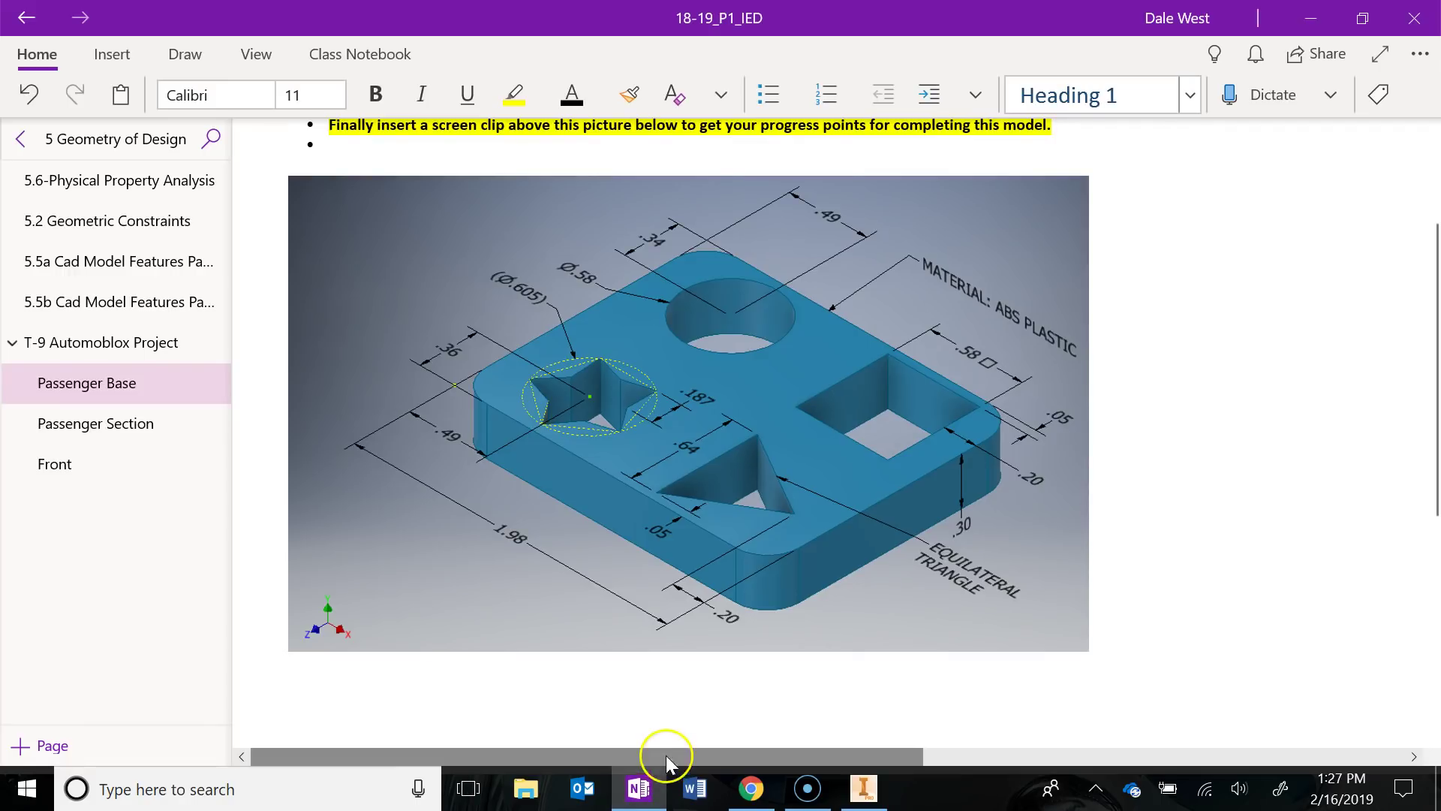
# Check the reference drawing's 4X R.20 corner radius in OneNote, then return to the Passenger Base part
pyautogui.click(783, 661)
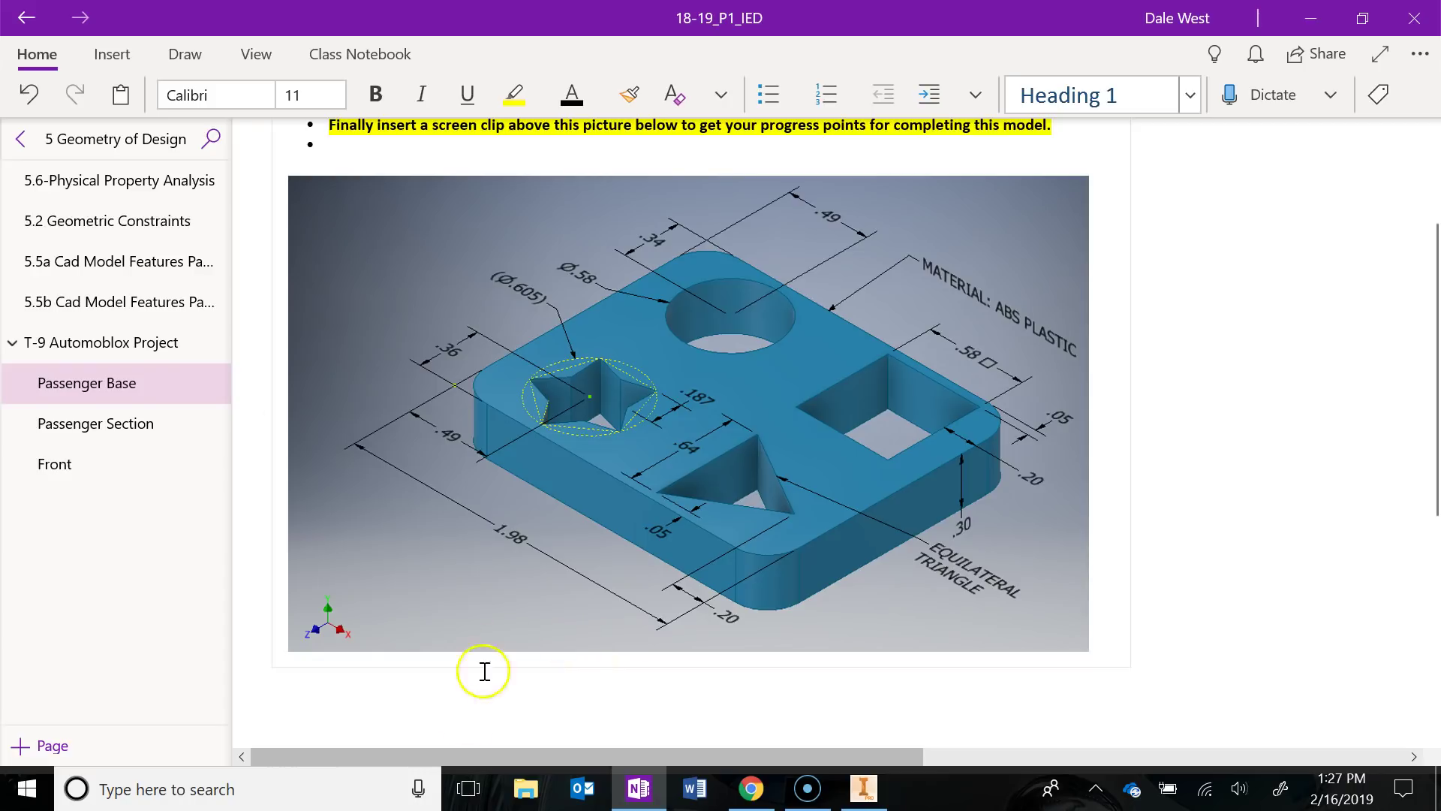
pyautogui.click(833, 684)
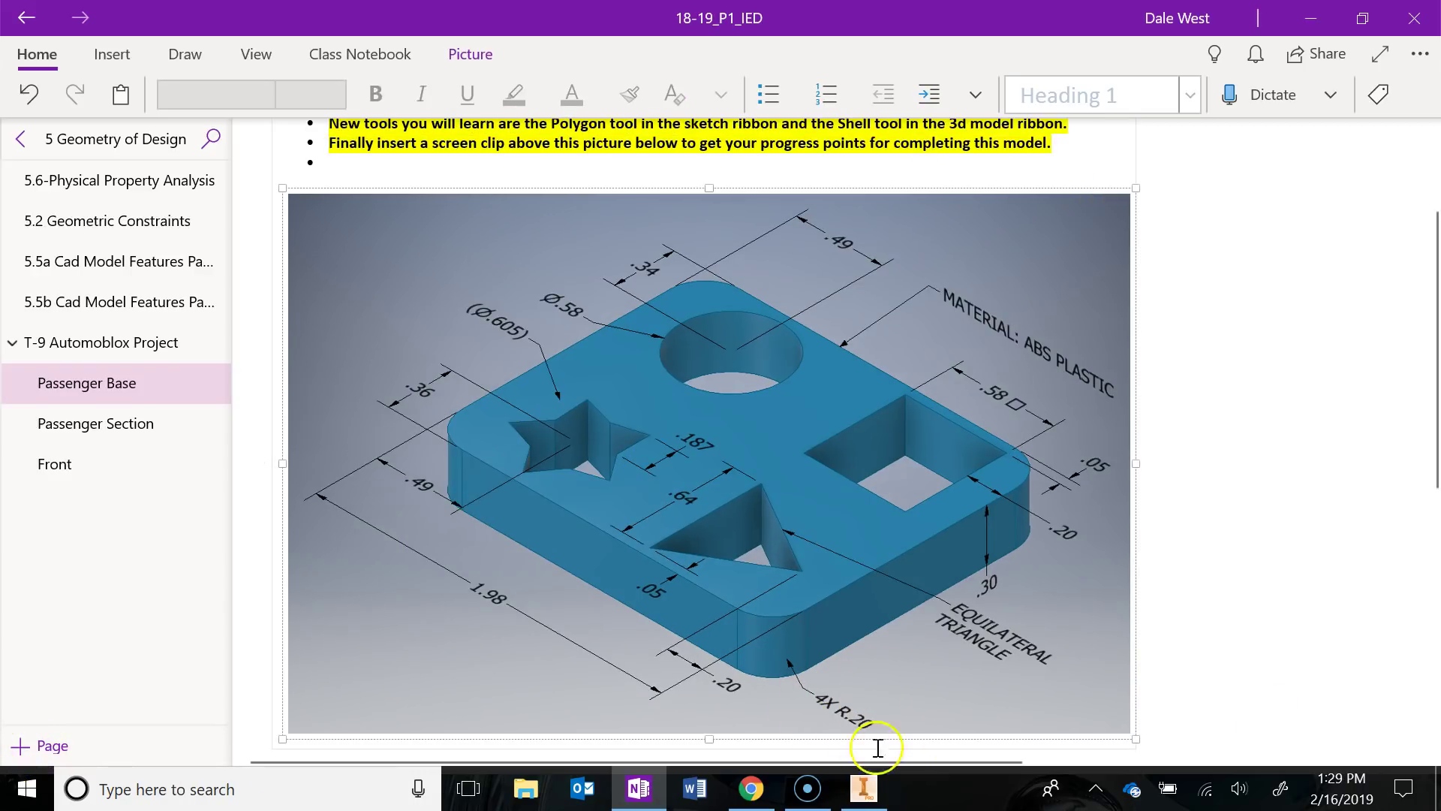
pyautogui.moveTo(766, 797)
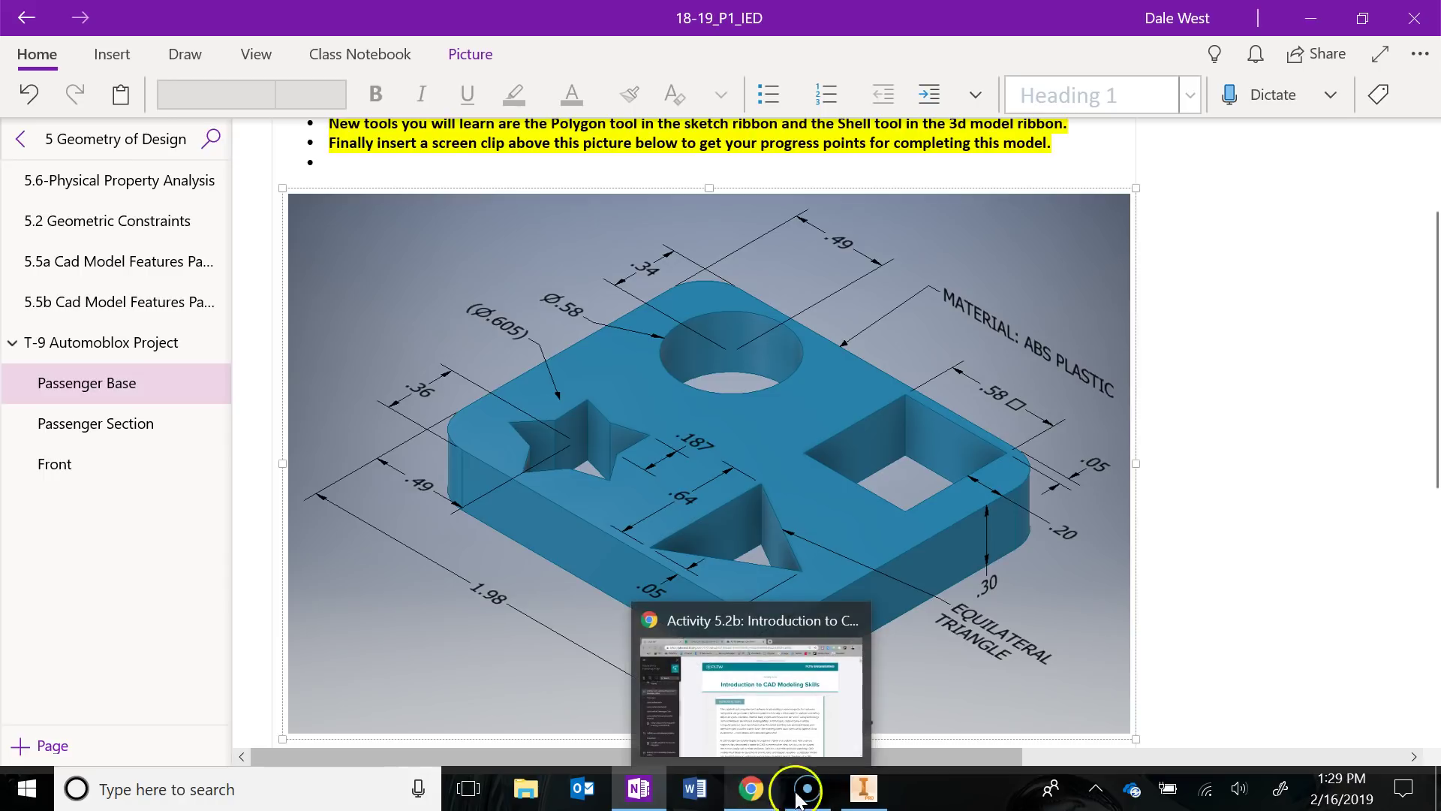
pyautogui.click(877, 791)
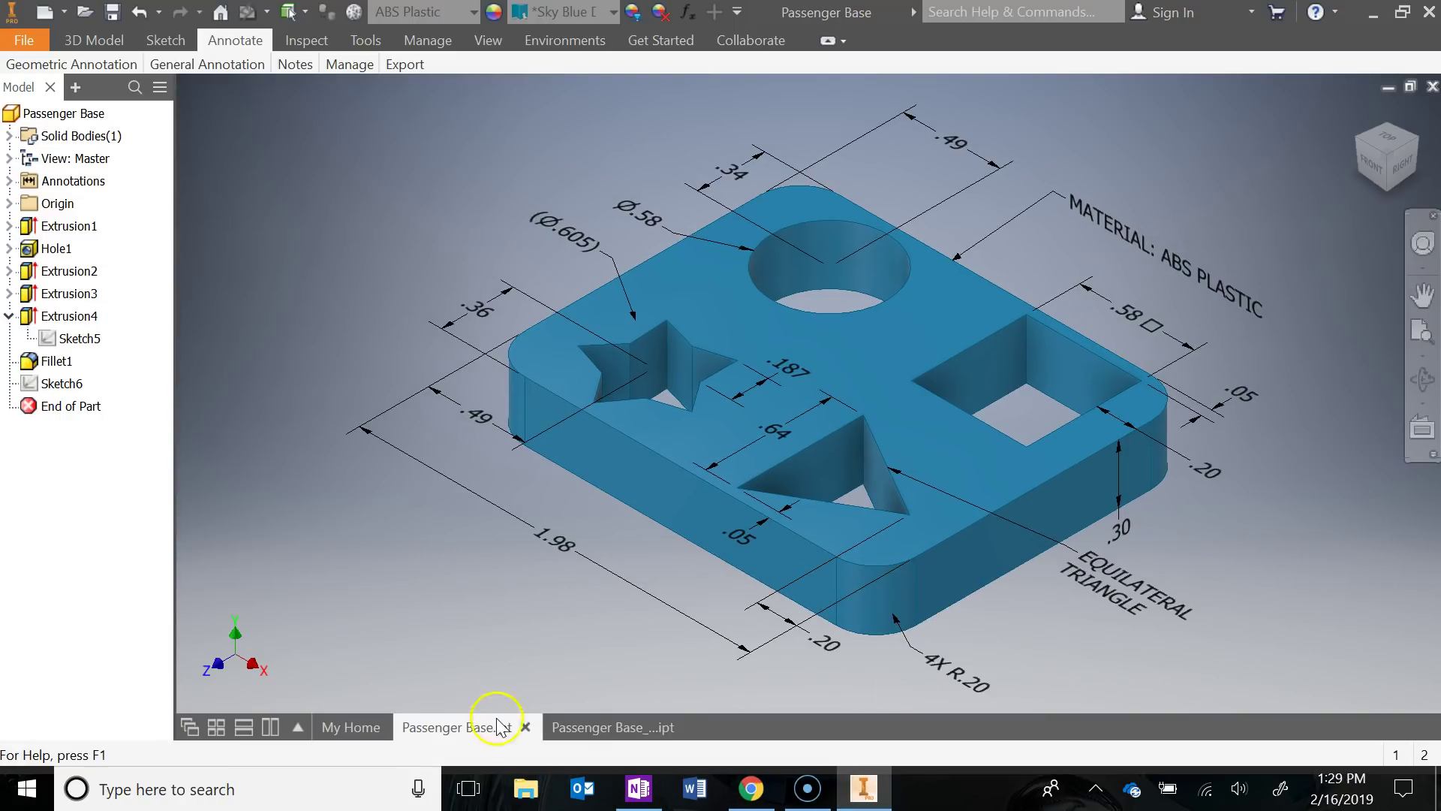
pyautogui.click(605, 727)
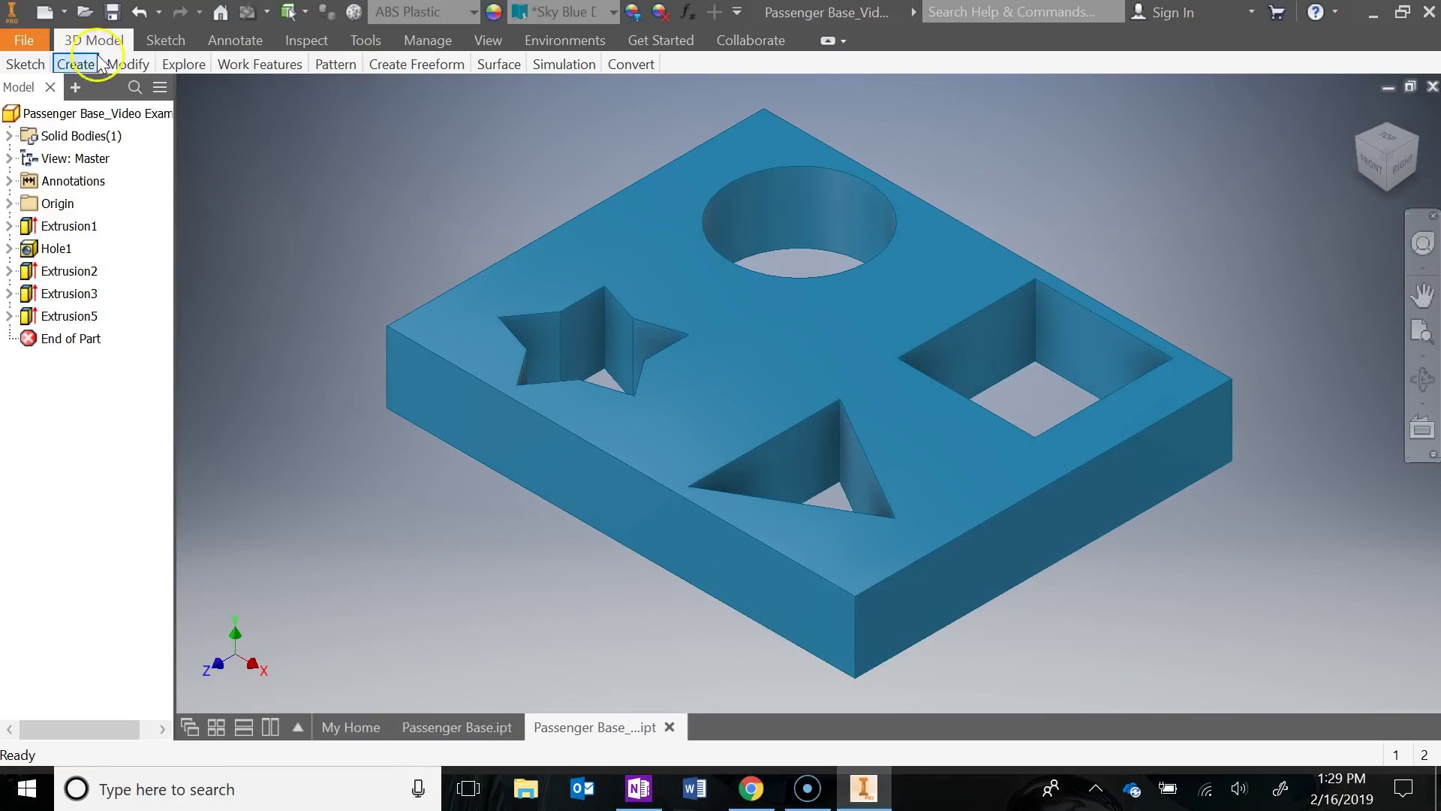
pyautogui.click(828, 41)
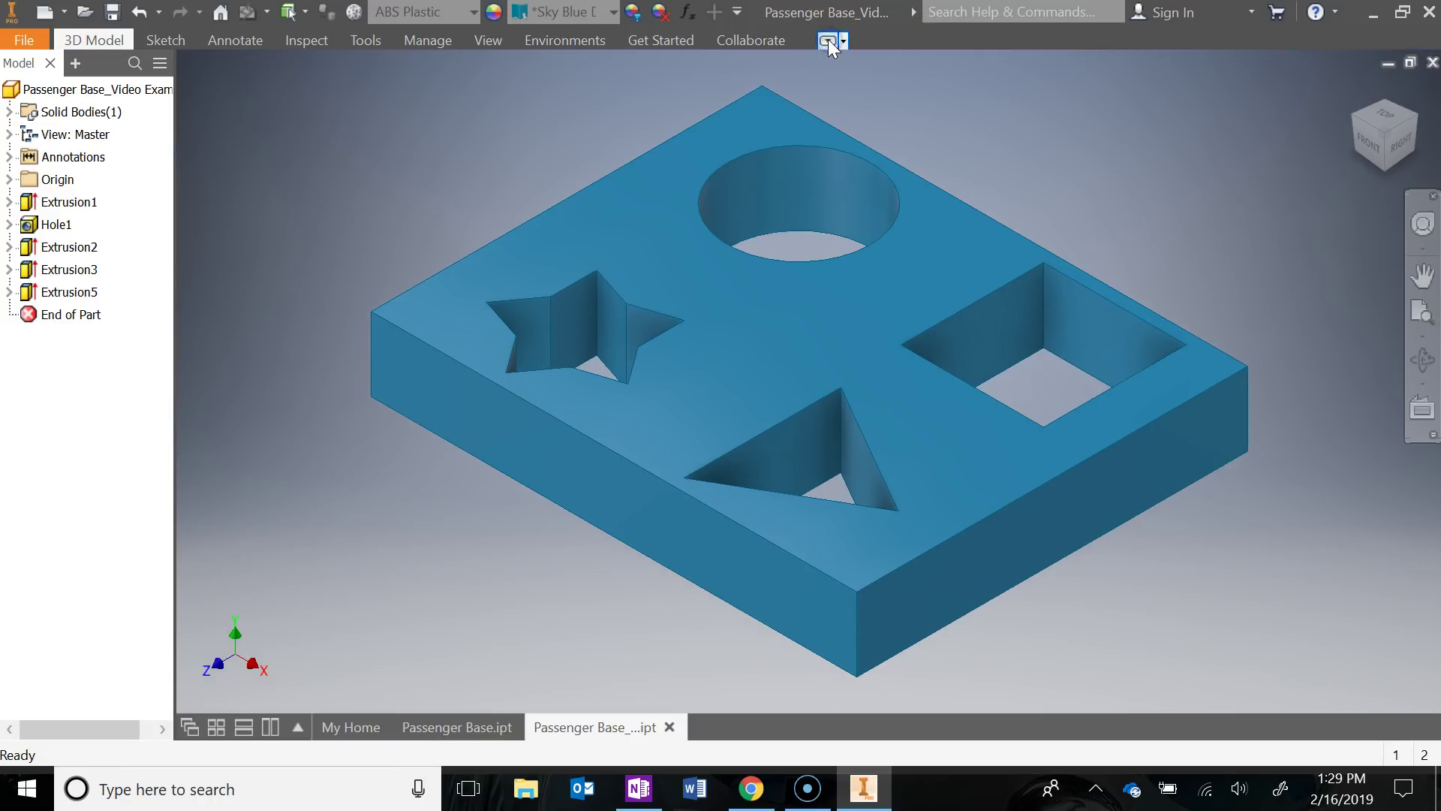
# Start a .2 radius fillet and select the front, right and left vertical corner edges
pyautogui.click(828, 40)
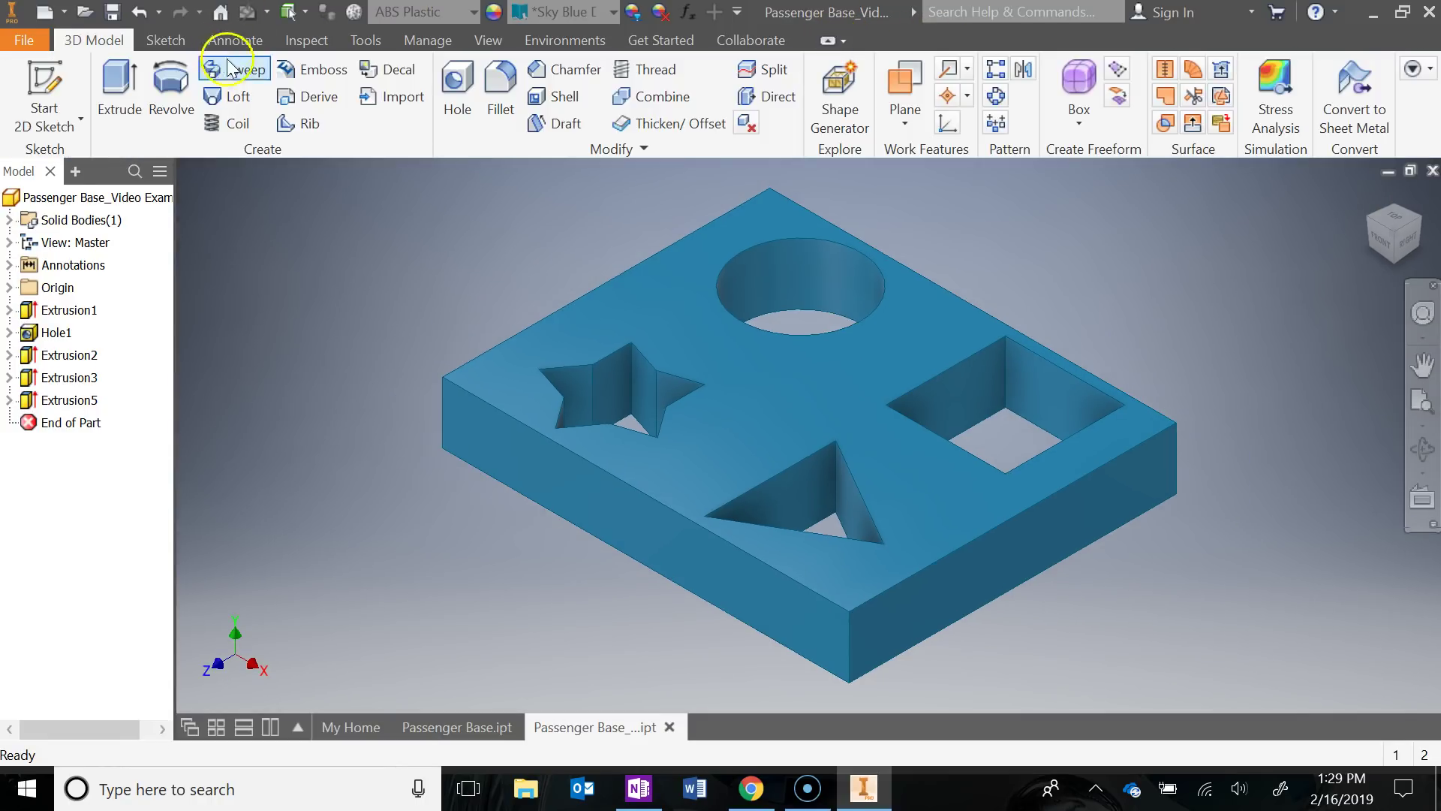
pyautogui.click(500, 94)
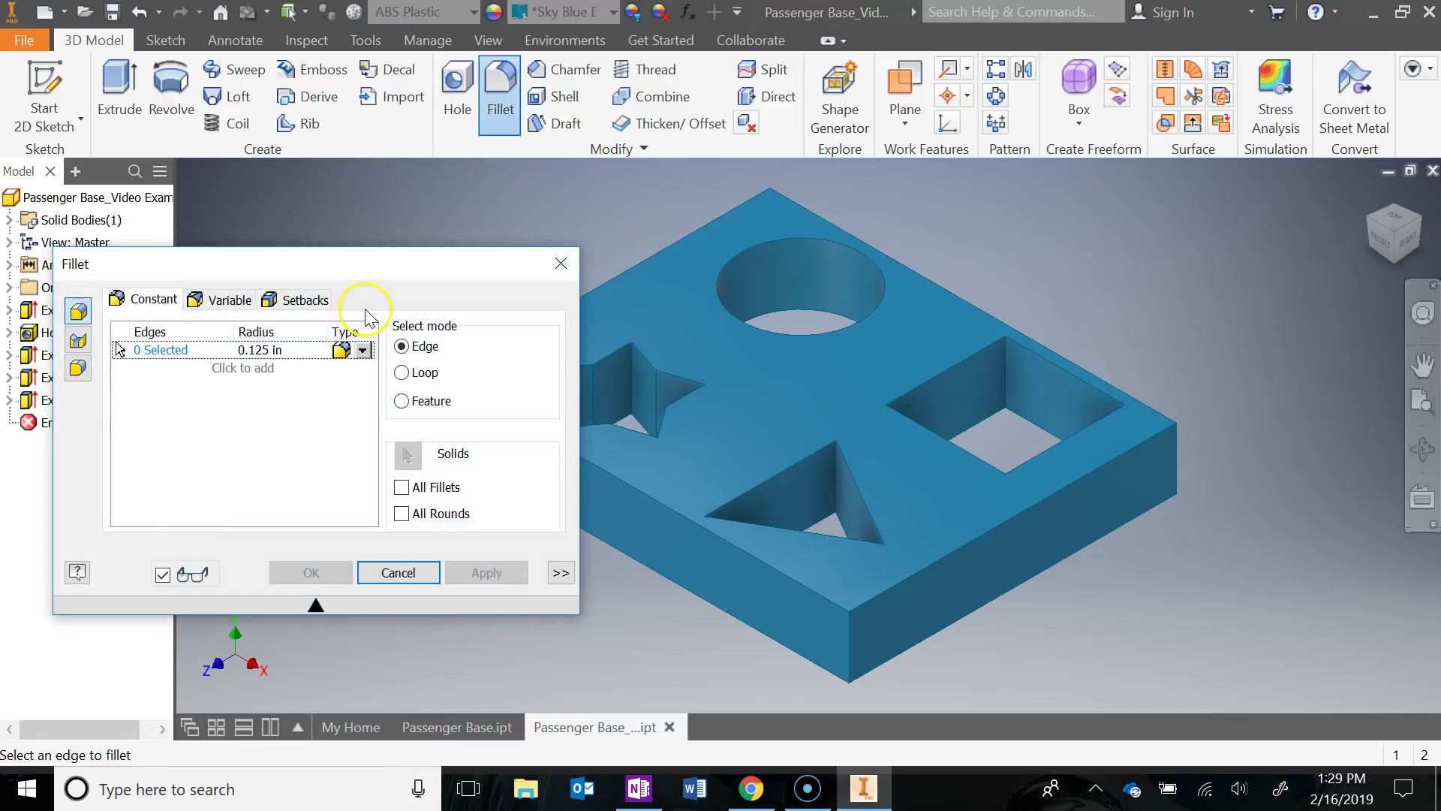
pyautogui.click(298, 351)
pyautogui.write('.2')
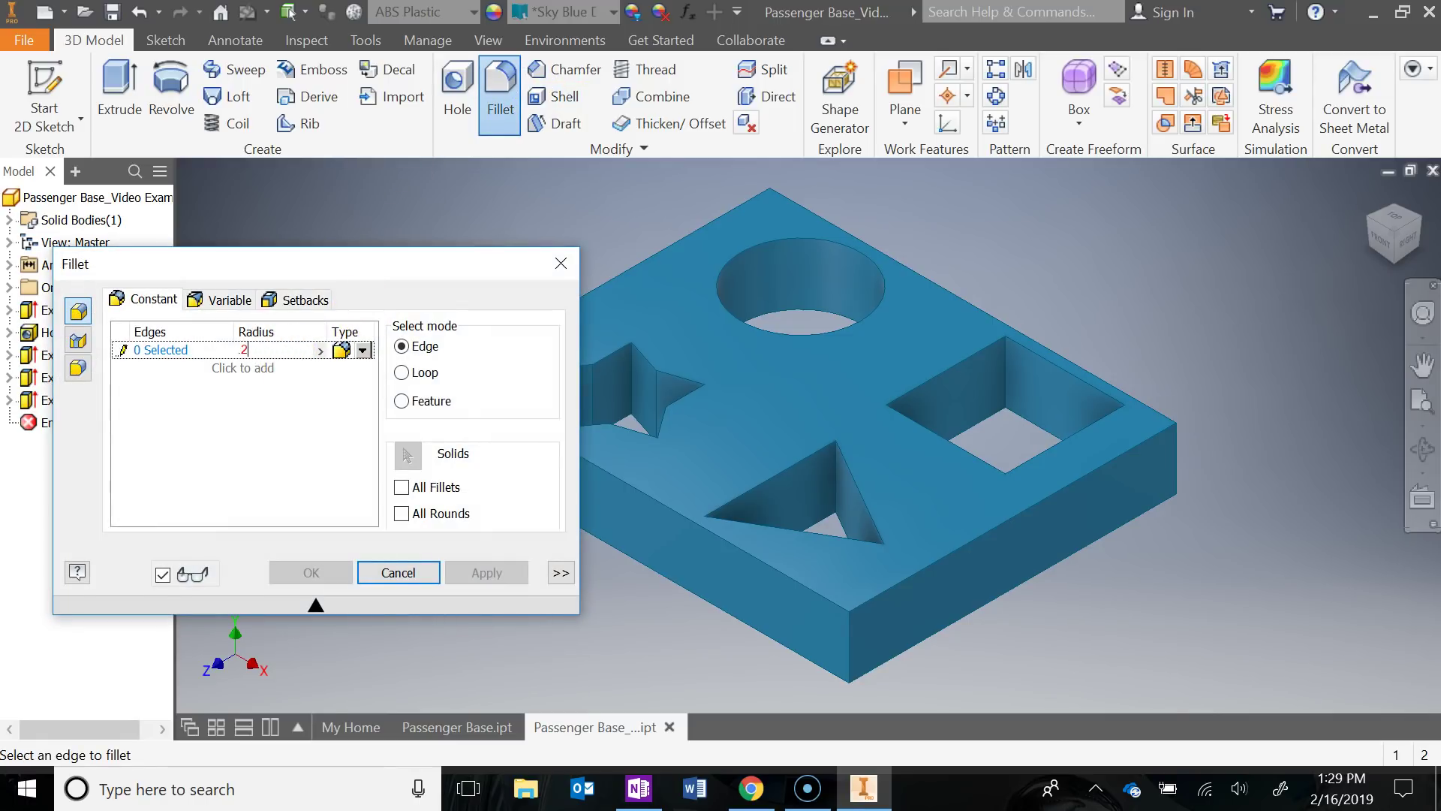
pyautogui.click(851, 645)
pyautogui.click(1177, 454)
pyautogui.moveTo(1036, 497); pyautogui.dragTo(1365, 493, button='middle')
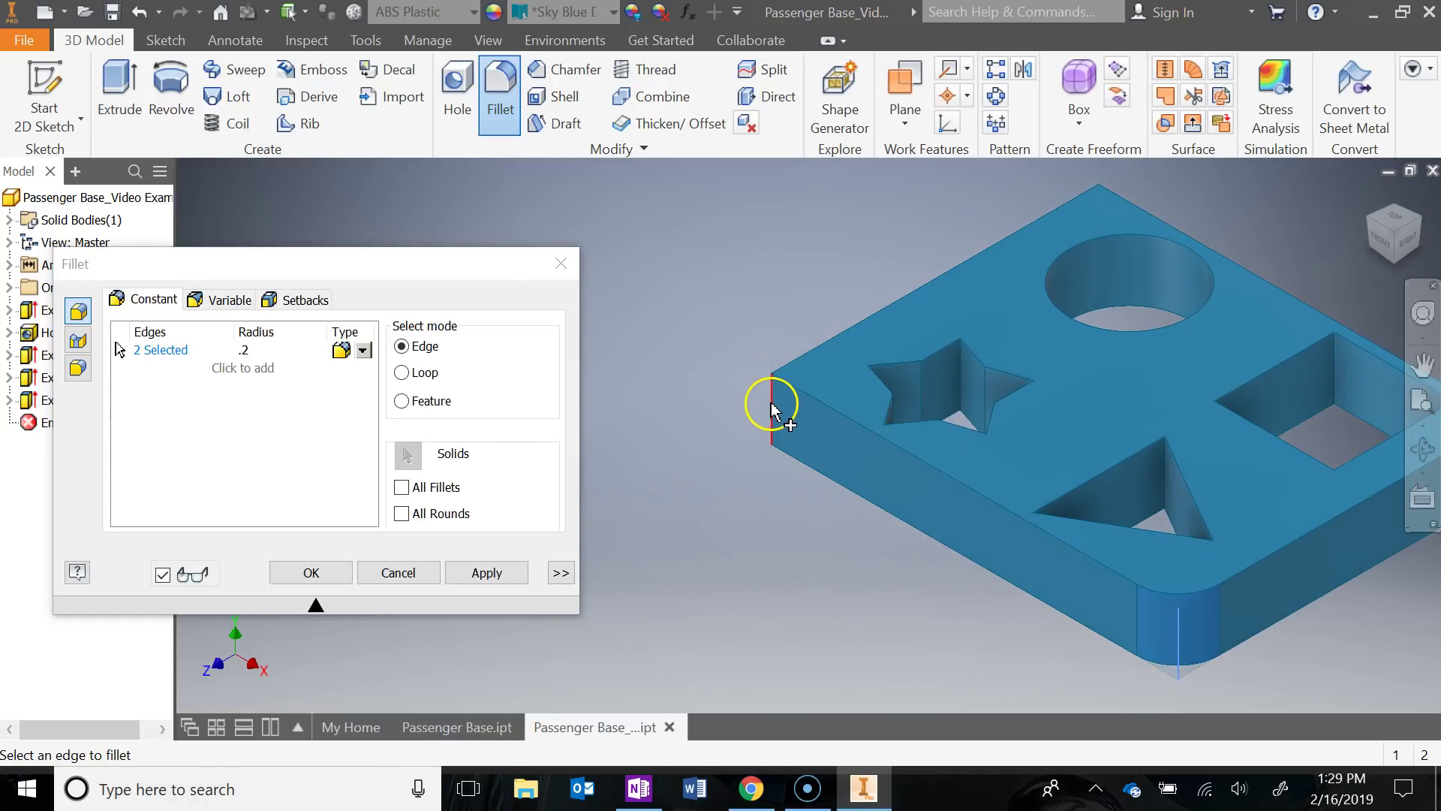
pyautogui.click(772, 405)
# Orbit to add the back vertical corner edge and apply the .2 fillet
pyautogui.press('F4')
pyautogui.moveTo(656, 466); pyautogui.dragTo(770, 349)
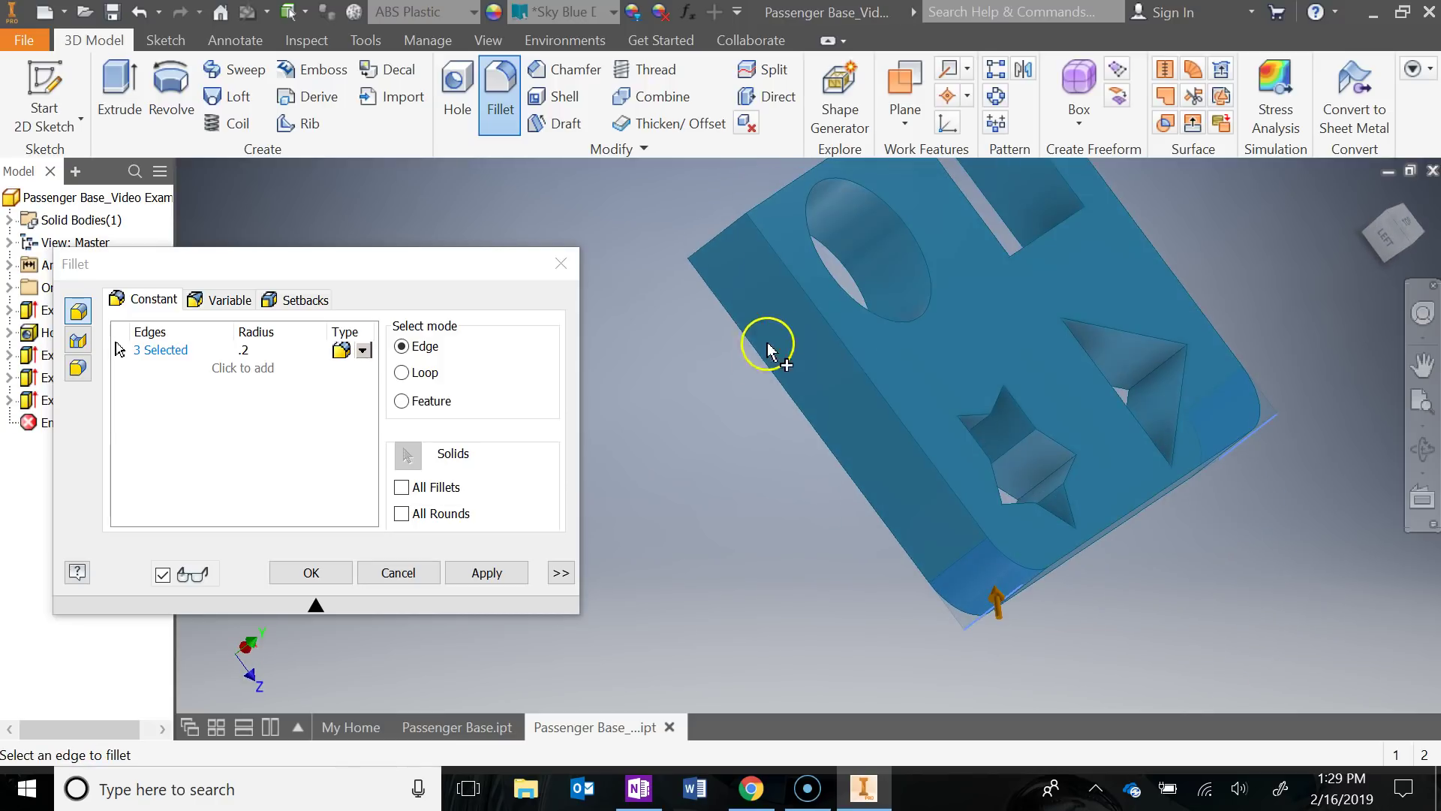
pyautogui.click(729, 233)
pyautogui.press('F4')
pyautogui.moveTo(740, 376); pyautogui.dragTo(1434, 229)
pyautogui.press('F4')
pyautogui.moveTo(1383, 177); pyautogui.dragTo(379, 573)
pyautogui.click(312, 568)
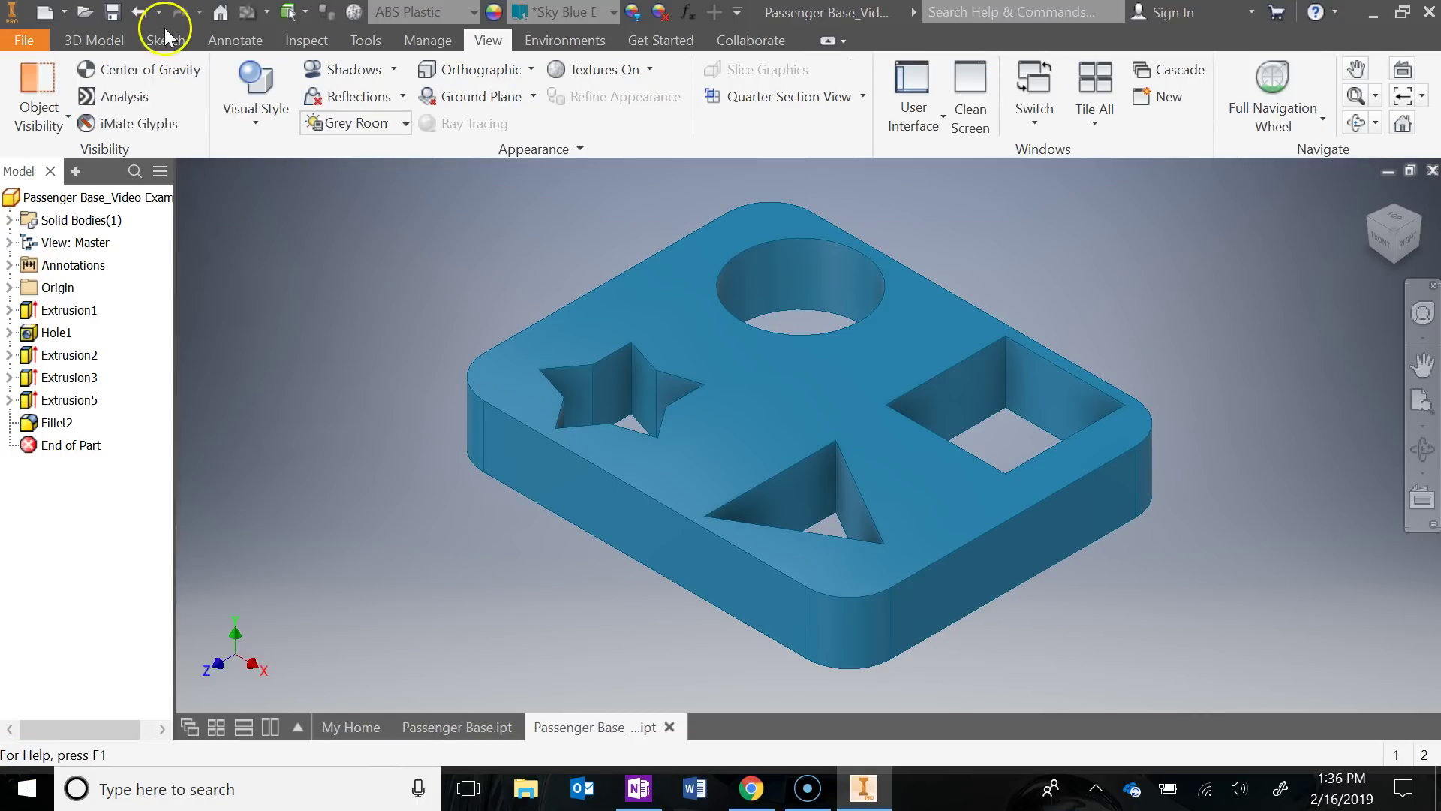
pyautogui.click(97, 39)
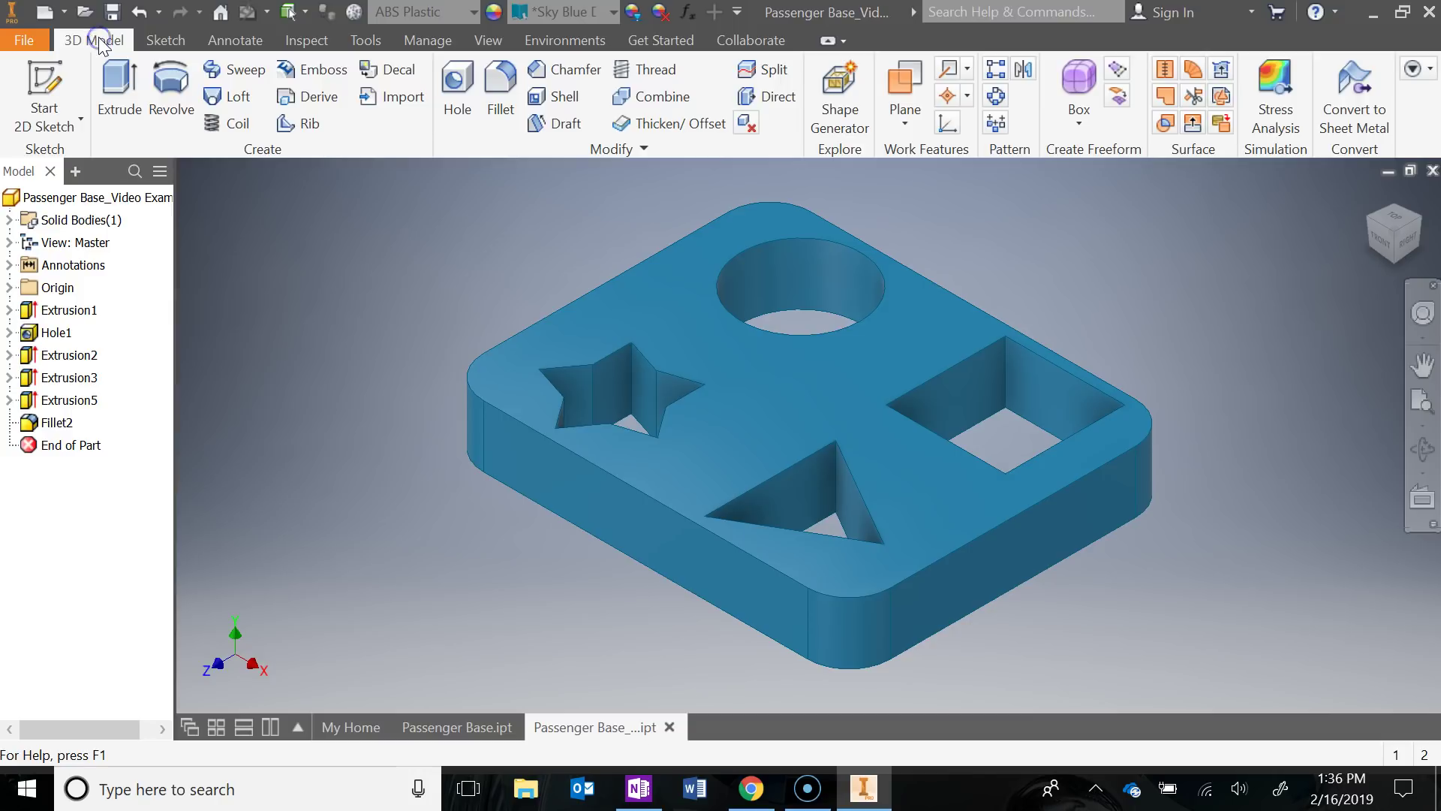
# Shell the filleted base to 0.01 in thickness, removing the top face
pyautogui.click(564, 96)
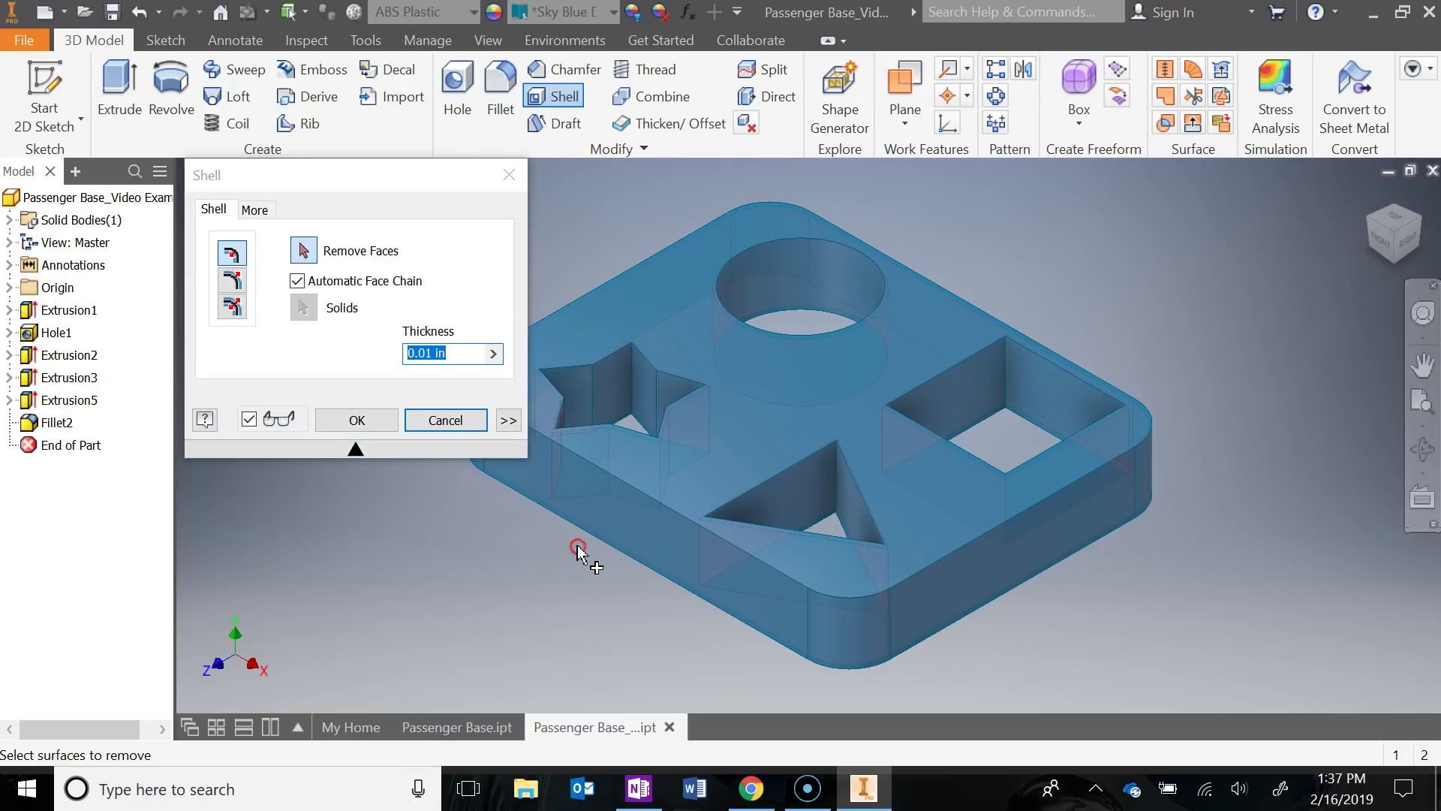
pyautogui.moveTo(580, 548); pyautogui.dragTo(702, 552, button='middle')
pyautogui.scroll(3, 695, 547)
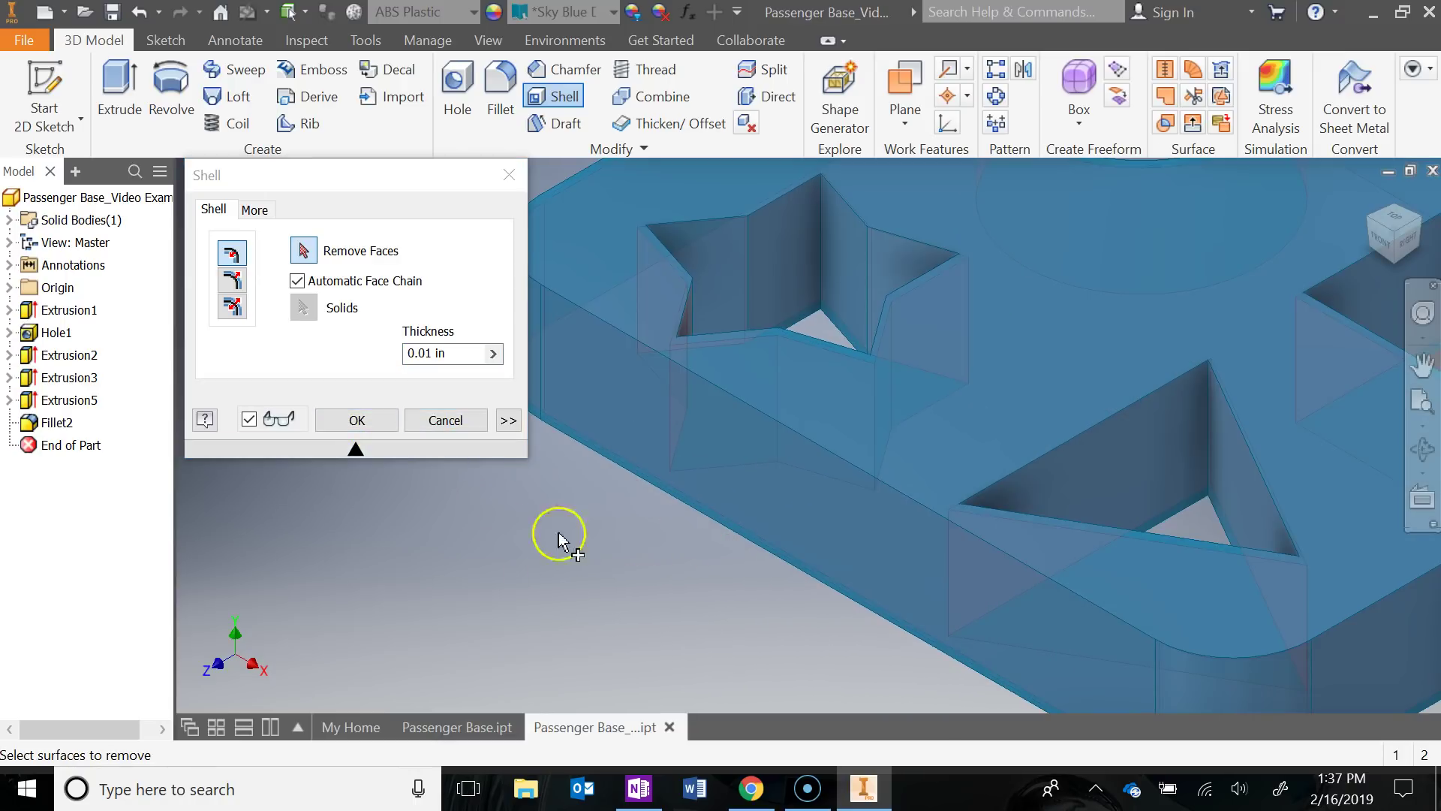
pyautogui.scroll(2, 506, 528)
pyautogui.scroll(-2, 506, 529)
pyautogui.moveTo(611, 525); pyautogui.dragTo(573, 538, button='middle')
pyautogui.scroll(-3, 515, 556)
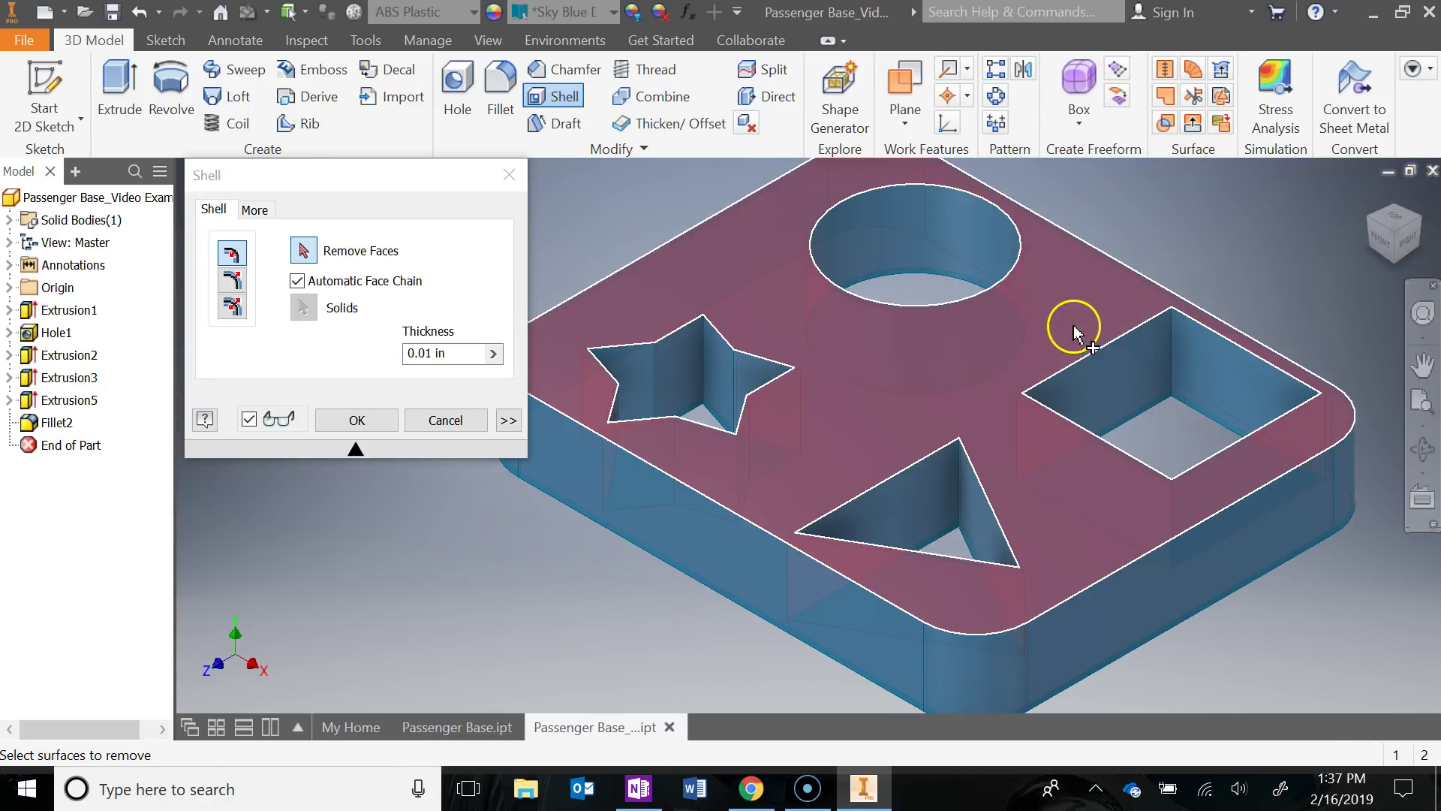
pyautogui.click(1042, 341)
pyautogui.moveTo(410, 561); pyautogui.dragTo(541, 556, button='middle')
pyautogui.scroll(5, 589, 342)
pyautogui.scroll(3, 593, 347)
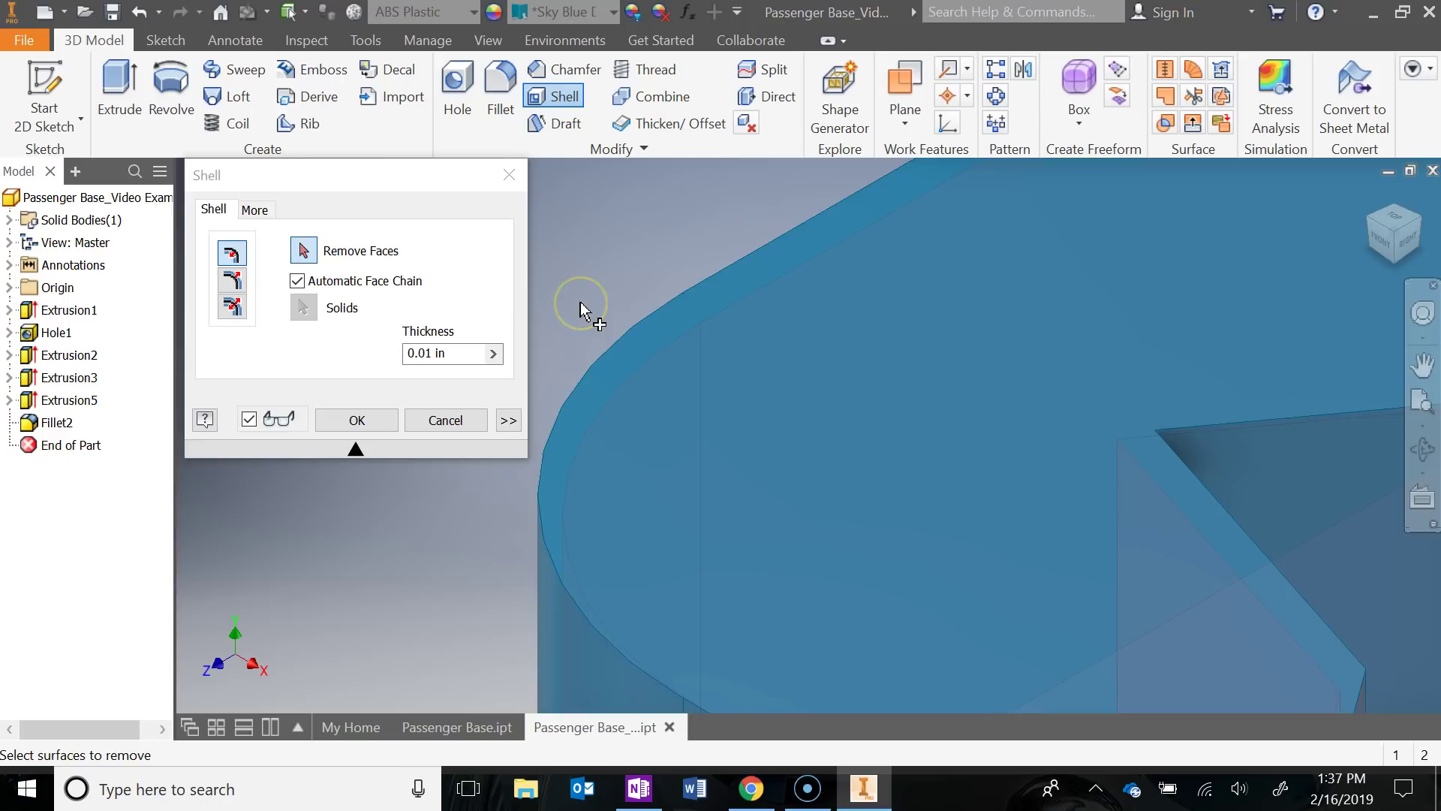
pyautogui.scroll(-3, 580, 304)
pyautogui.scroll(-2, 533, 541)
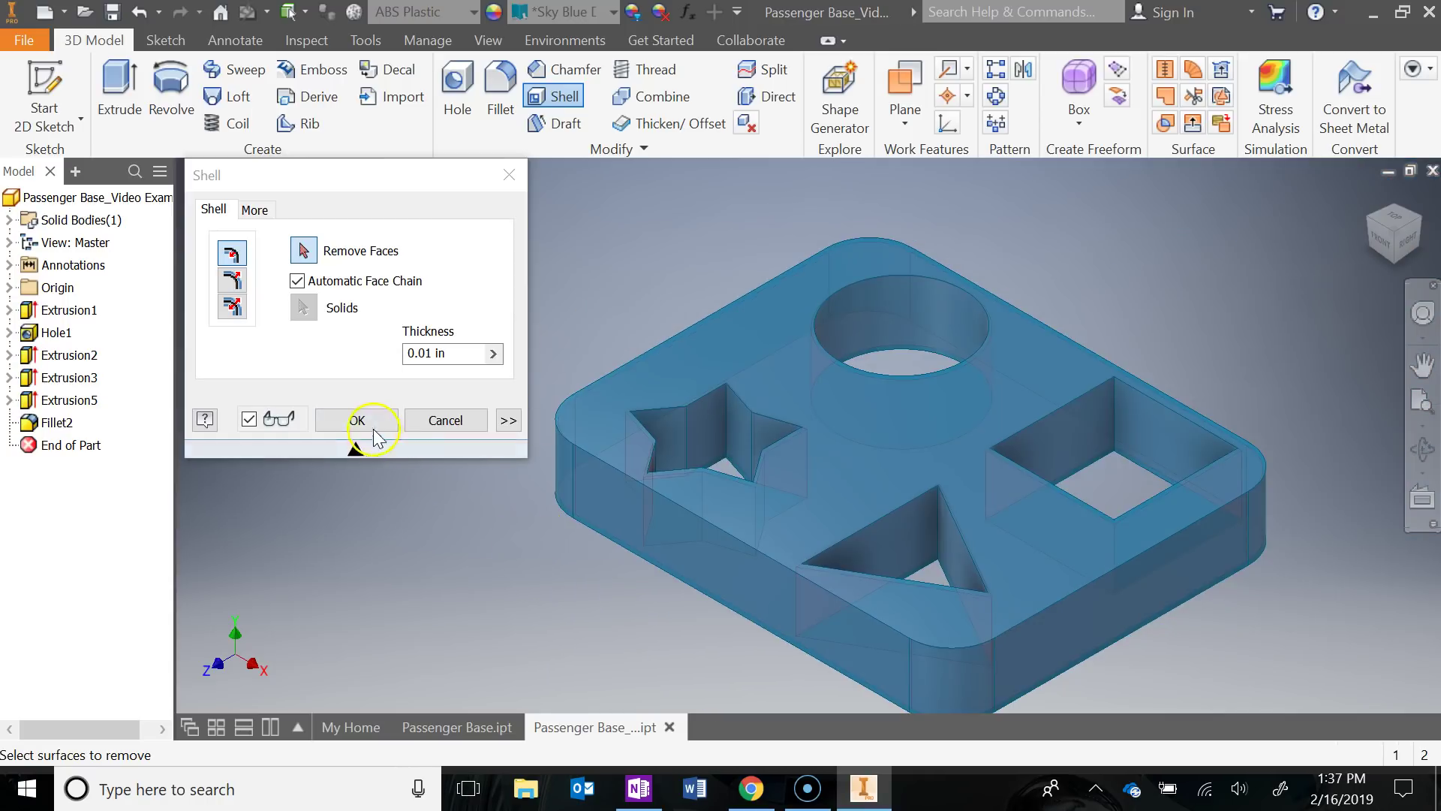
pyautogui.click(362, 421)
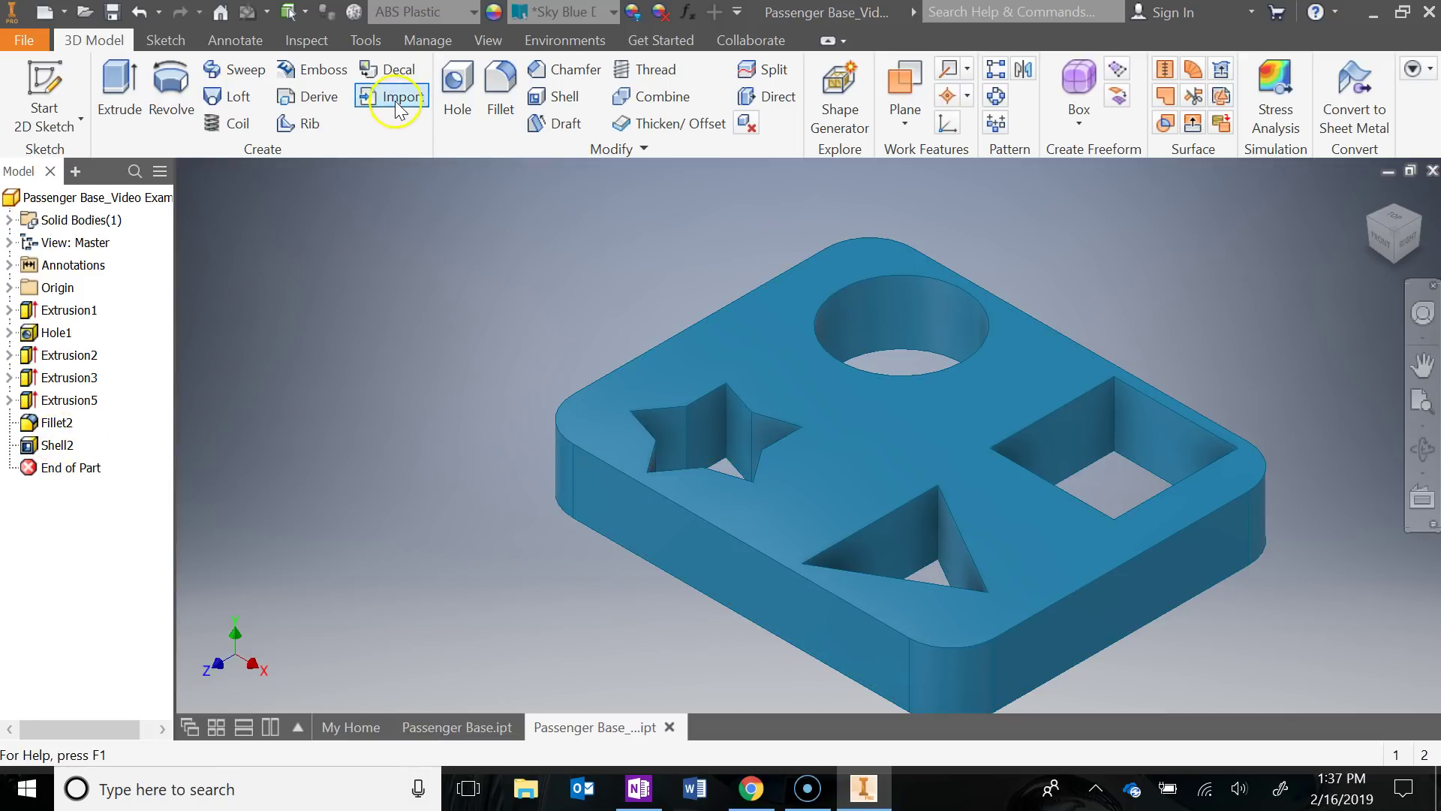
# Show the part as Wireframe from the home view, then switch to Shaded with Edges
pyautogui.click(488, 42)
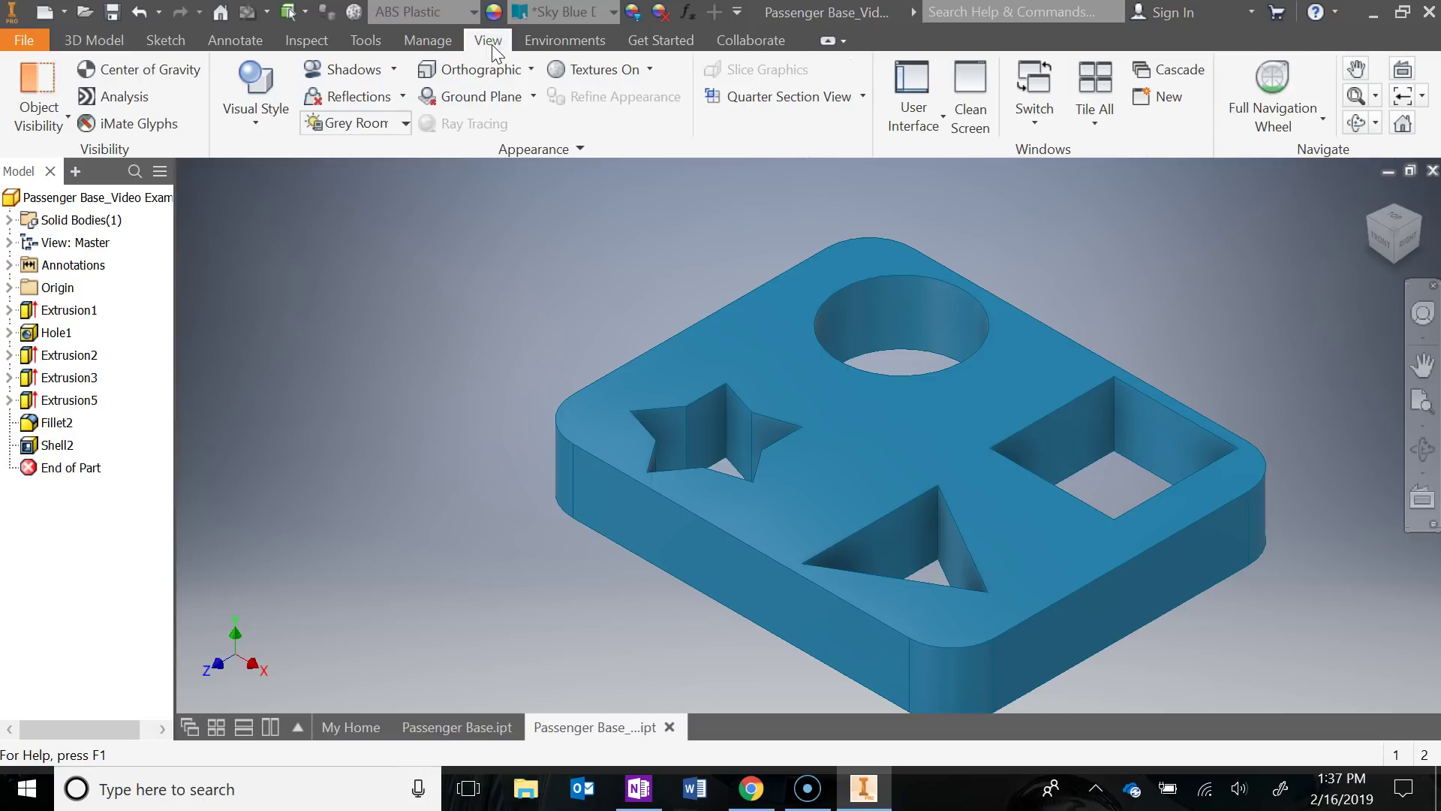
pyautogui.click(263, 118)
pyautogui.click(162, 372)
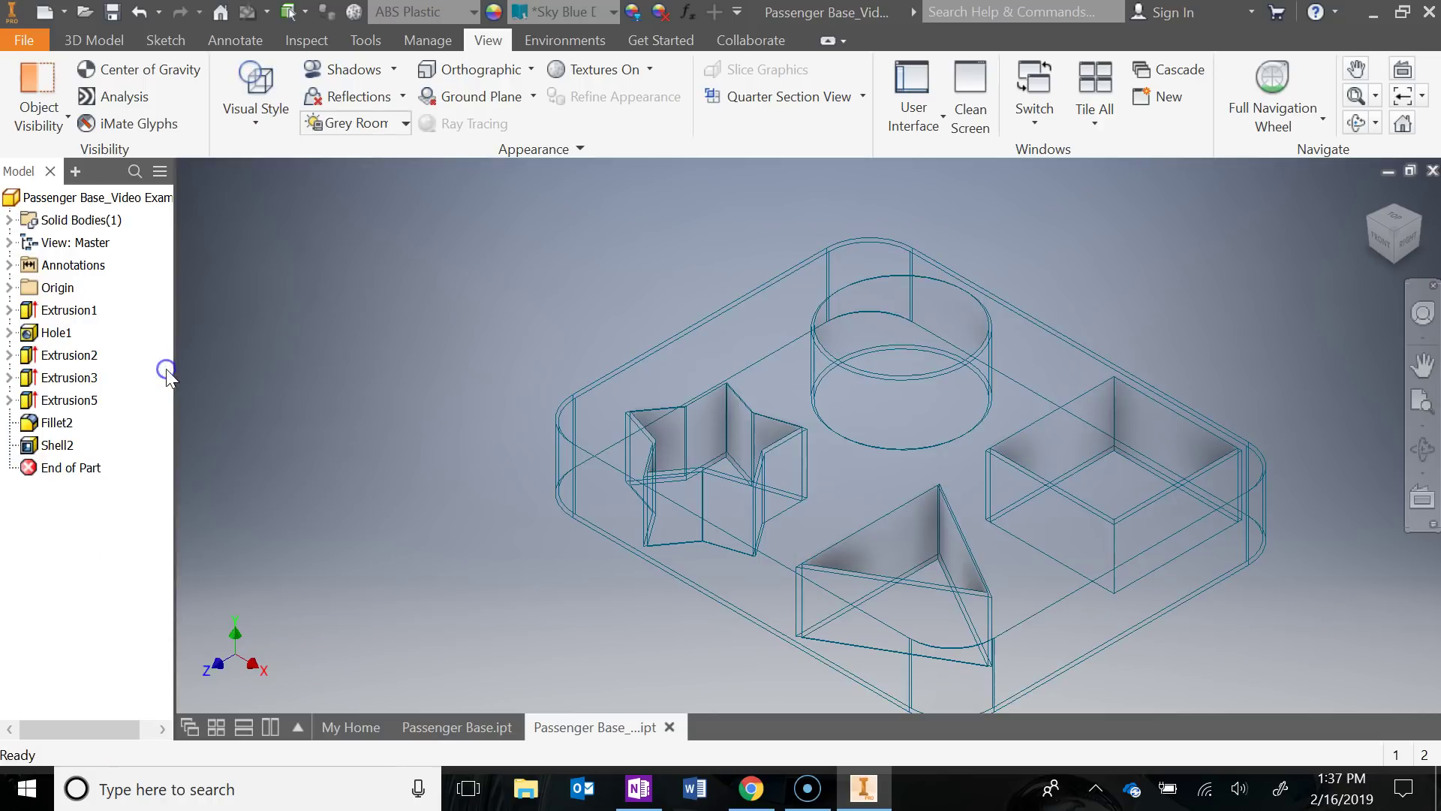
pyautogui.moveTo(435, 424)
pyautogui.mouseDown(button='middle')
pyautogui.moveTo(421, 456)
pyautogui.moveTo(471, 448)
pyautogui.moveTo(494, 376)
pyautogui.moveTo(443, 420)
pyautogui.mouseUp(button='middle')
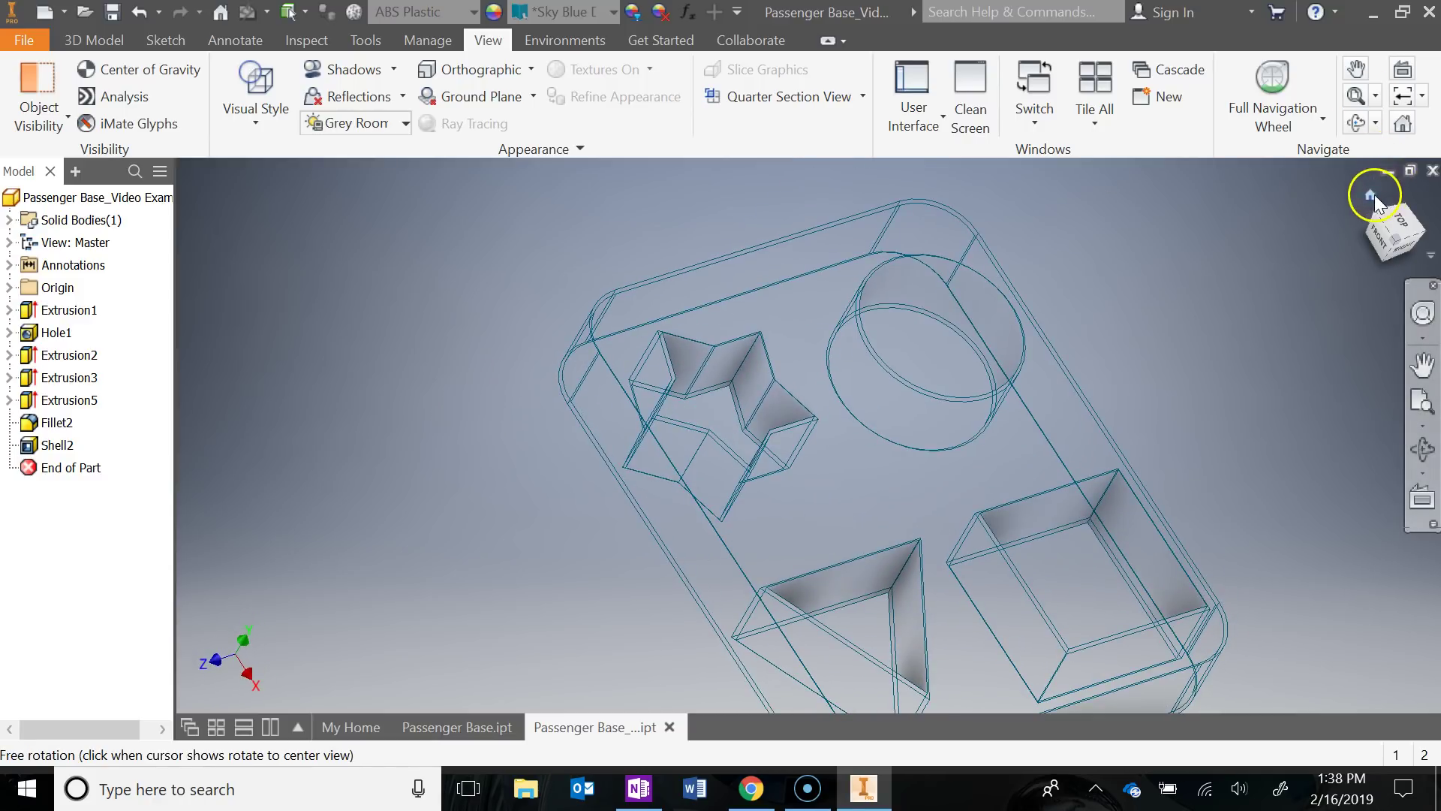
pyautogui.click(1371, 196)
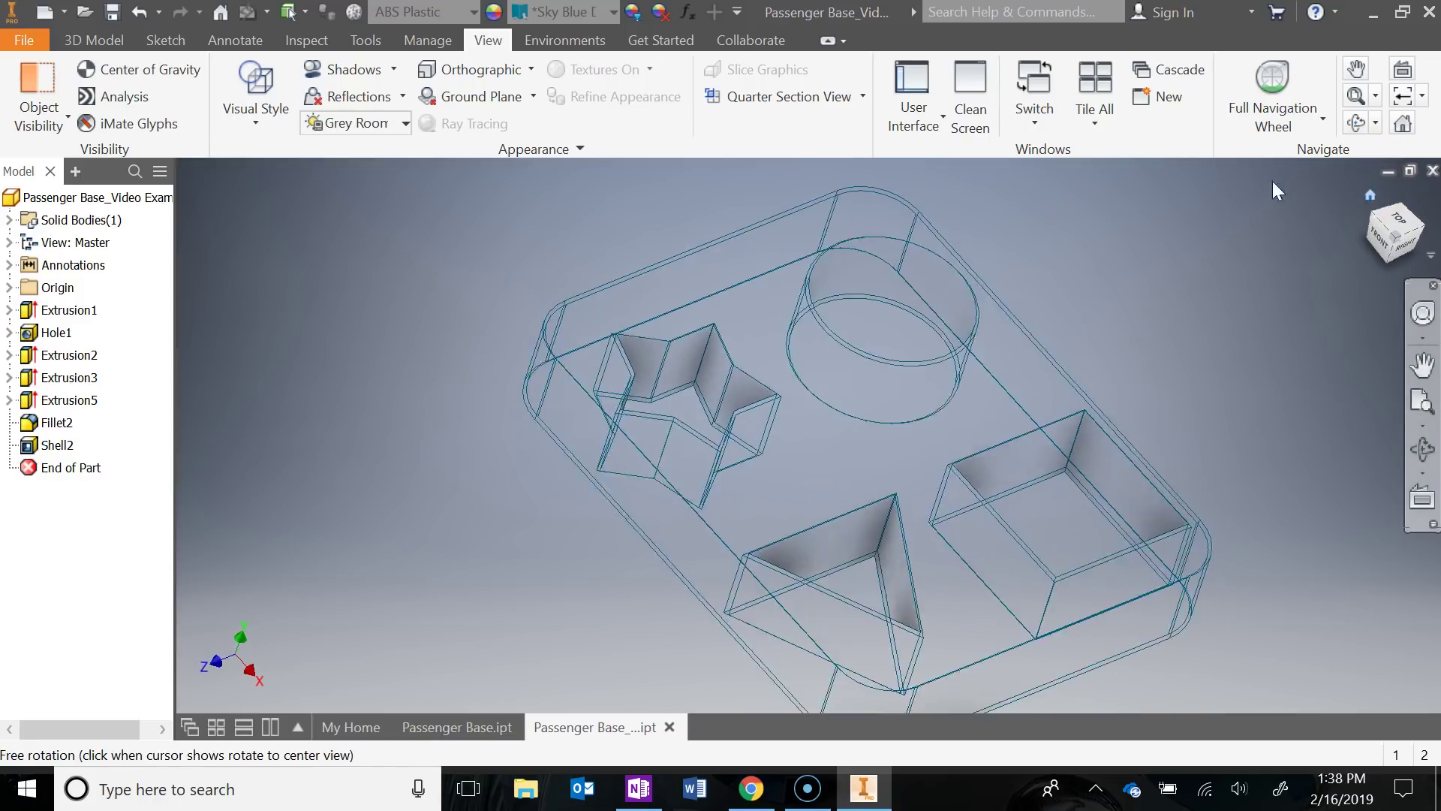
pyautogui.click(275, 124)
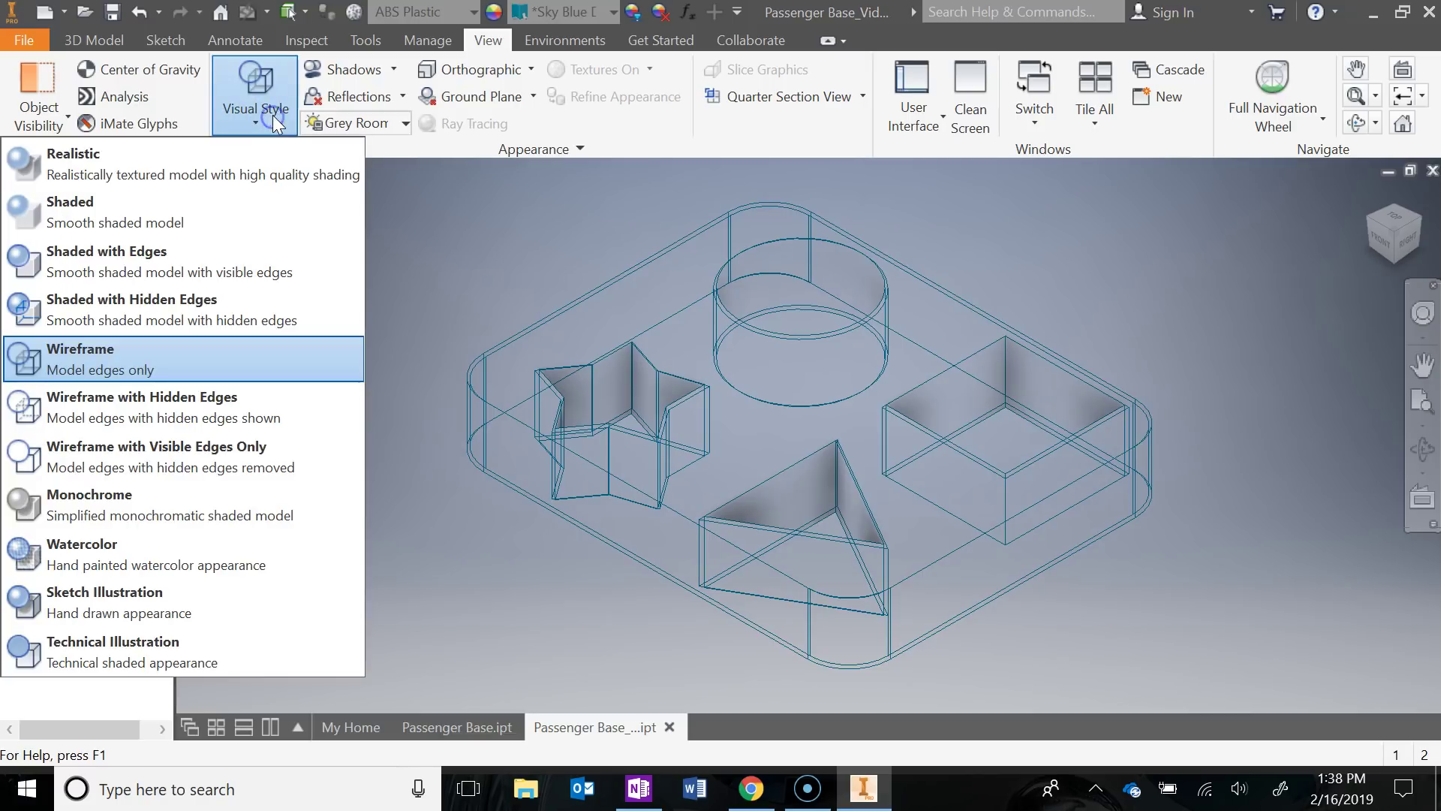
pyautogui.click(267, 267)
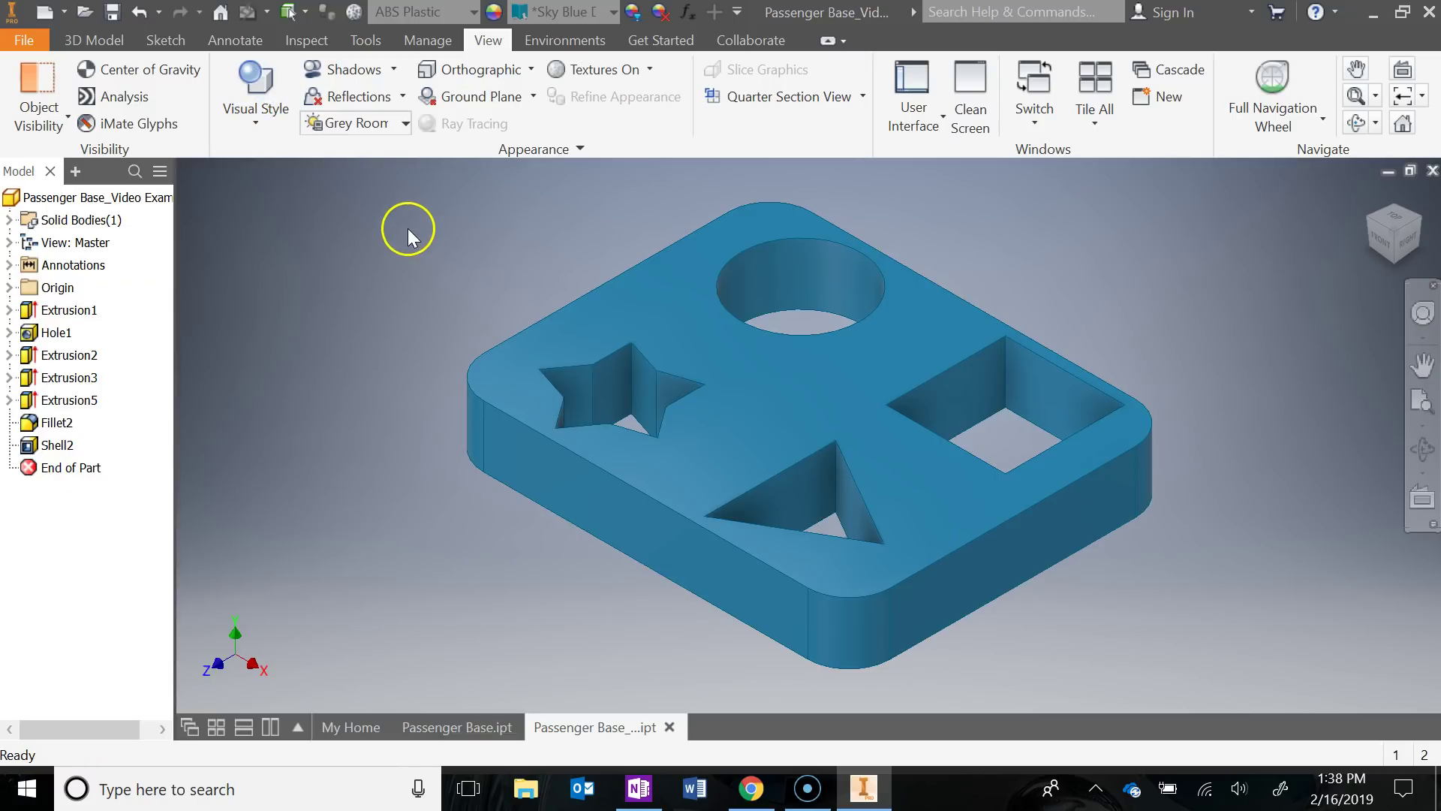
pyautogui.moveTo(420, 227); pyautogui.dragTo(394, 245, button='middle')
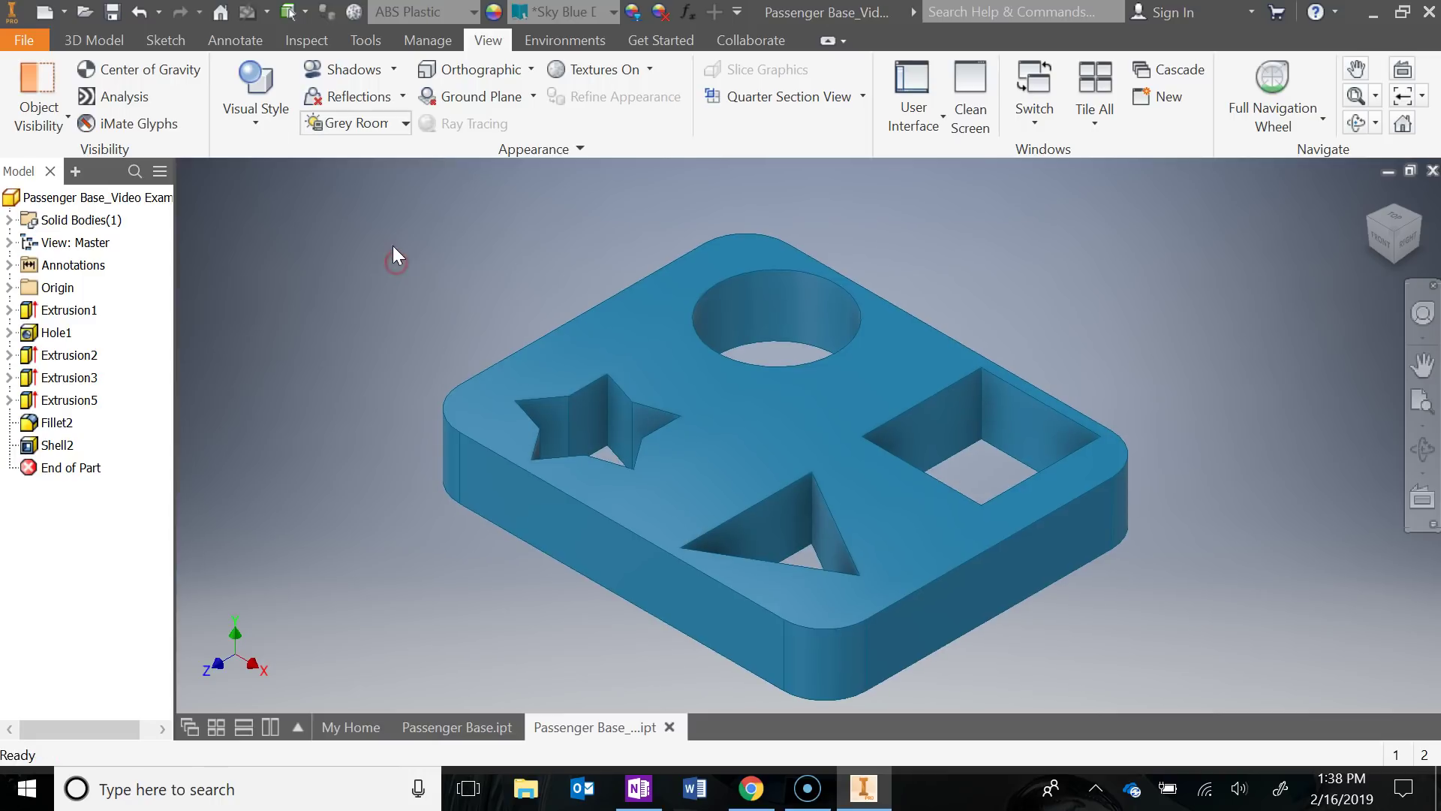
pyautogui.click(469, 12)
pyautogui.click(471, 13)
pyautogui.click(580, 11)
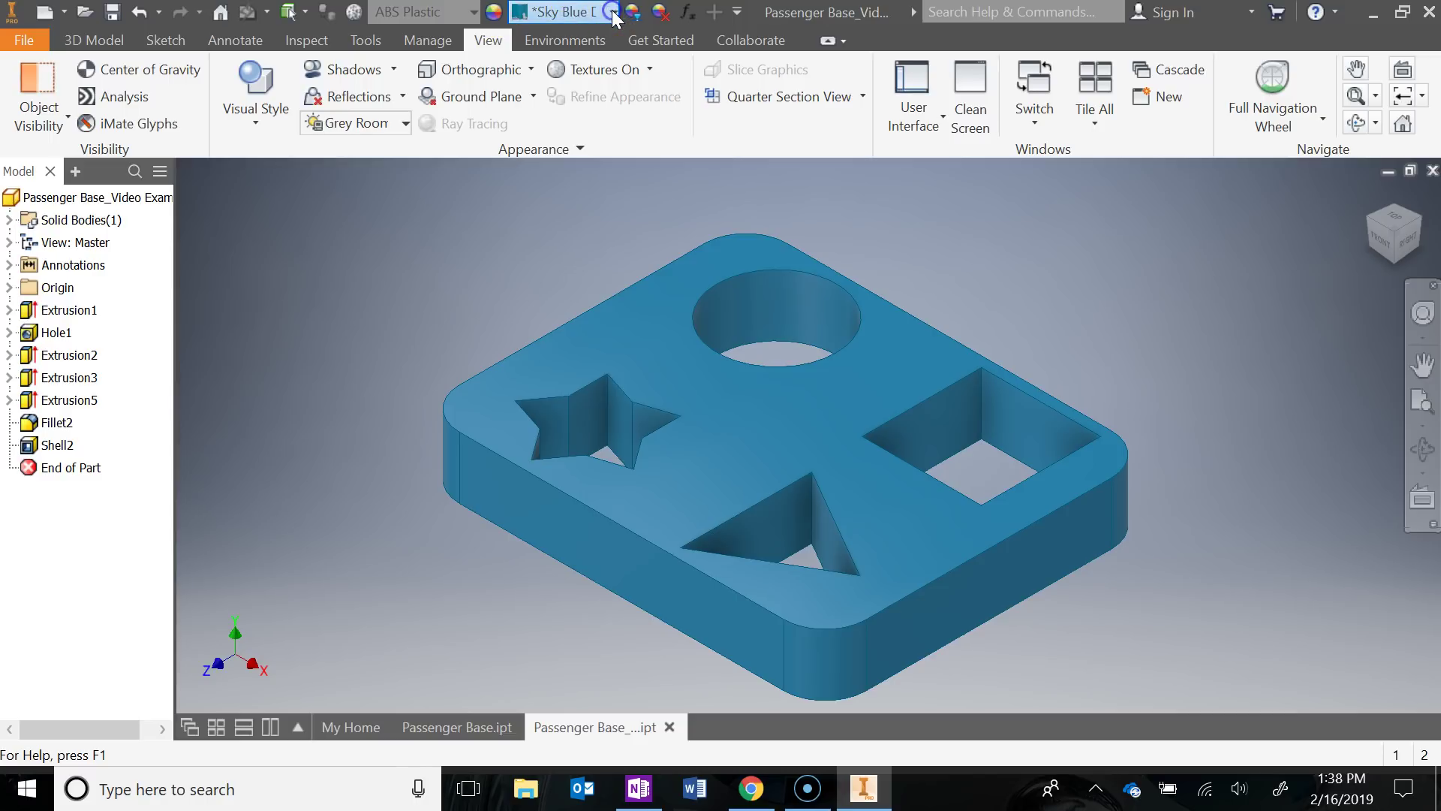
pyautogui.click(613, 12)
pyautogui.click(497, 43)
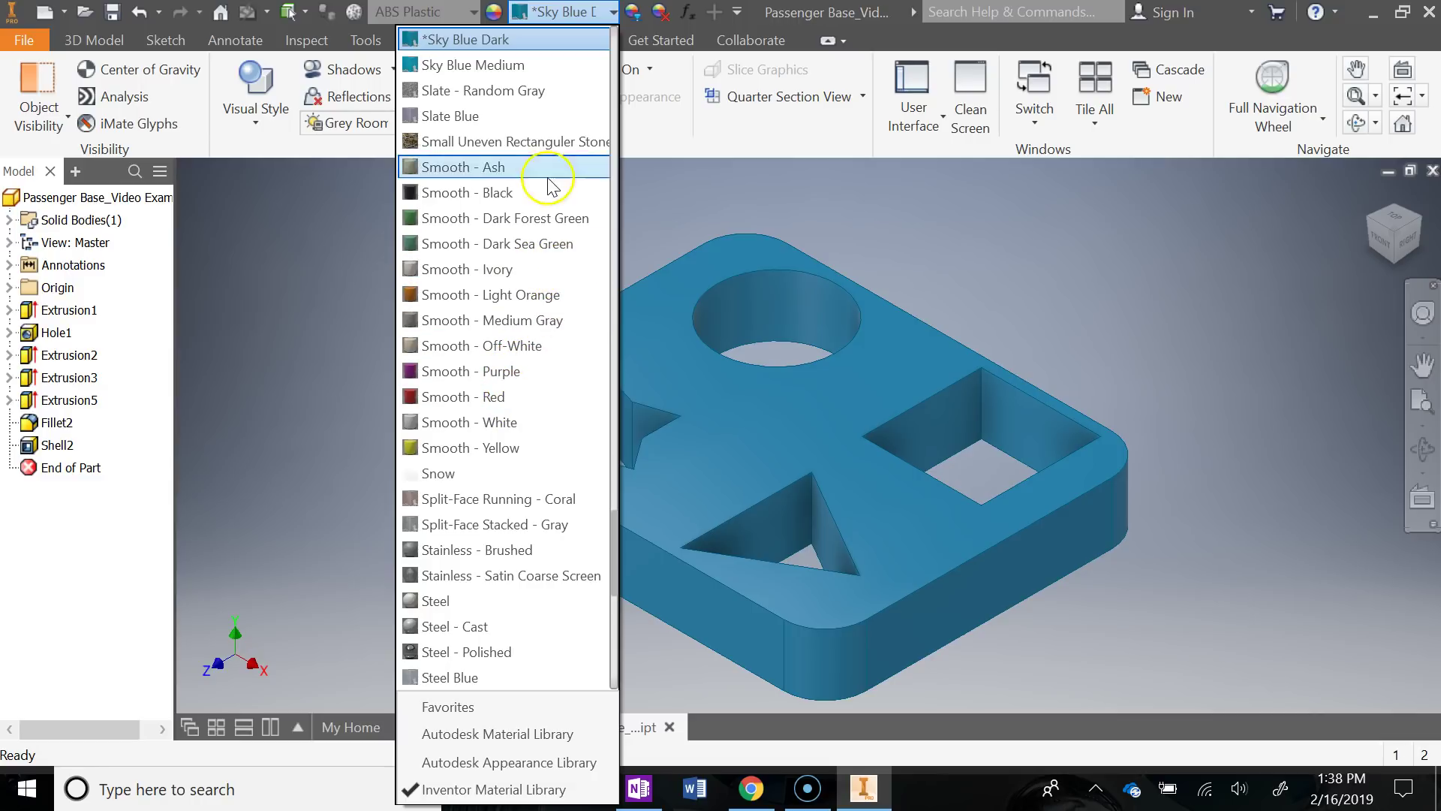
pyautogui.scroll(-2, 525, 240)
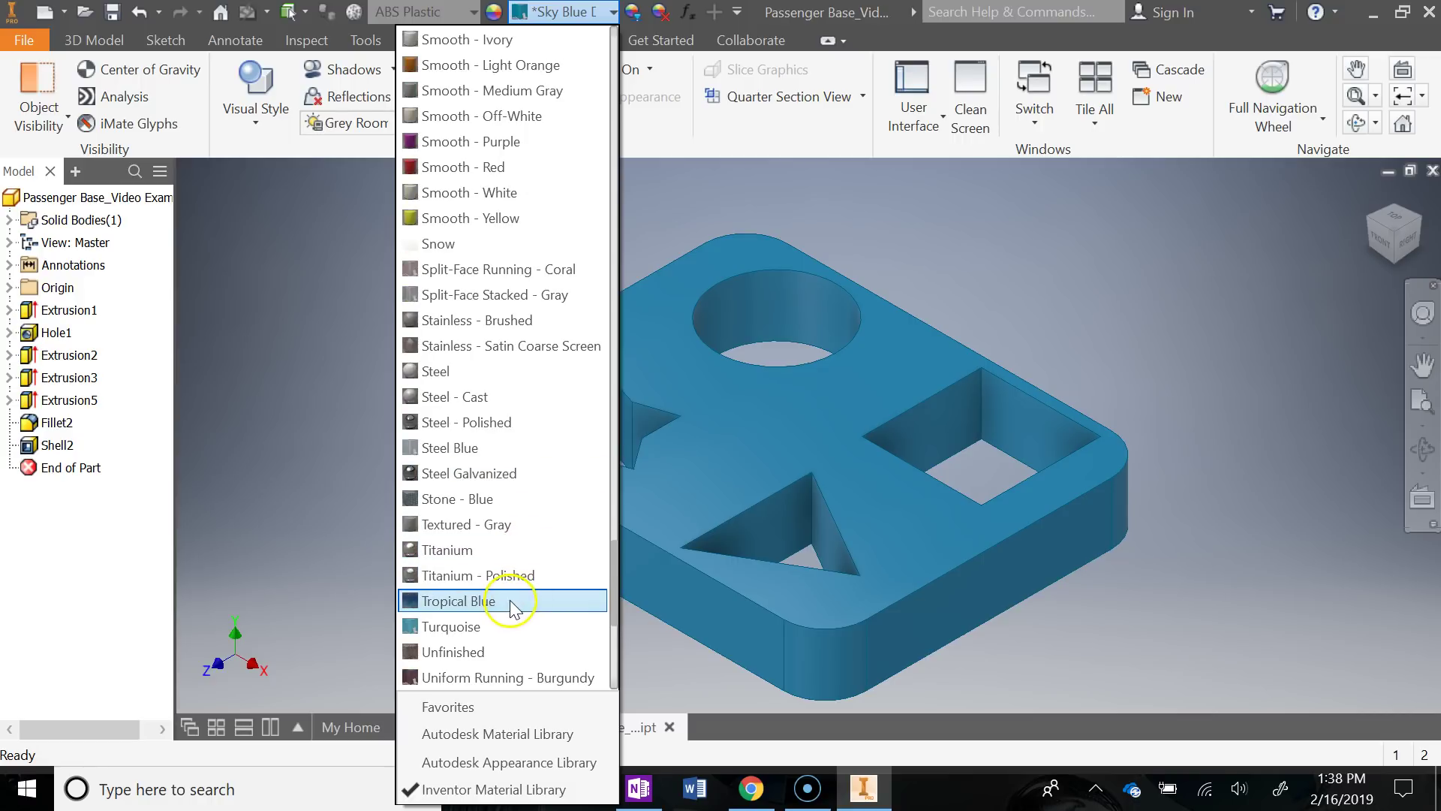
pyautogui.scroll(2, 513, 604)
pyautogui.scroll(1, 526, 451)
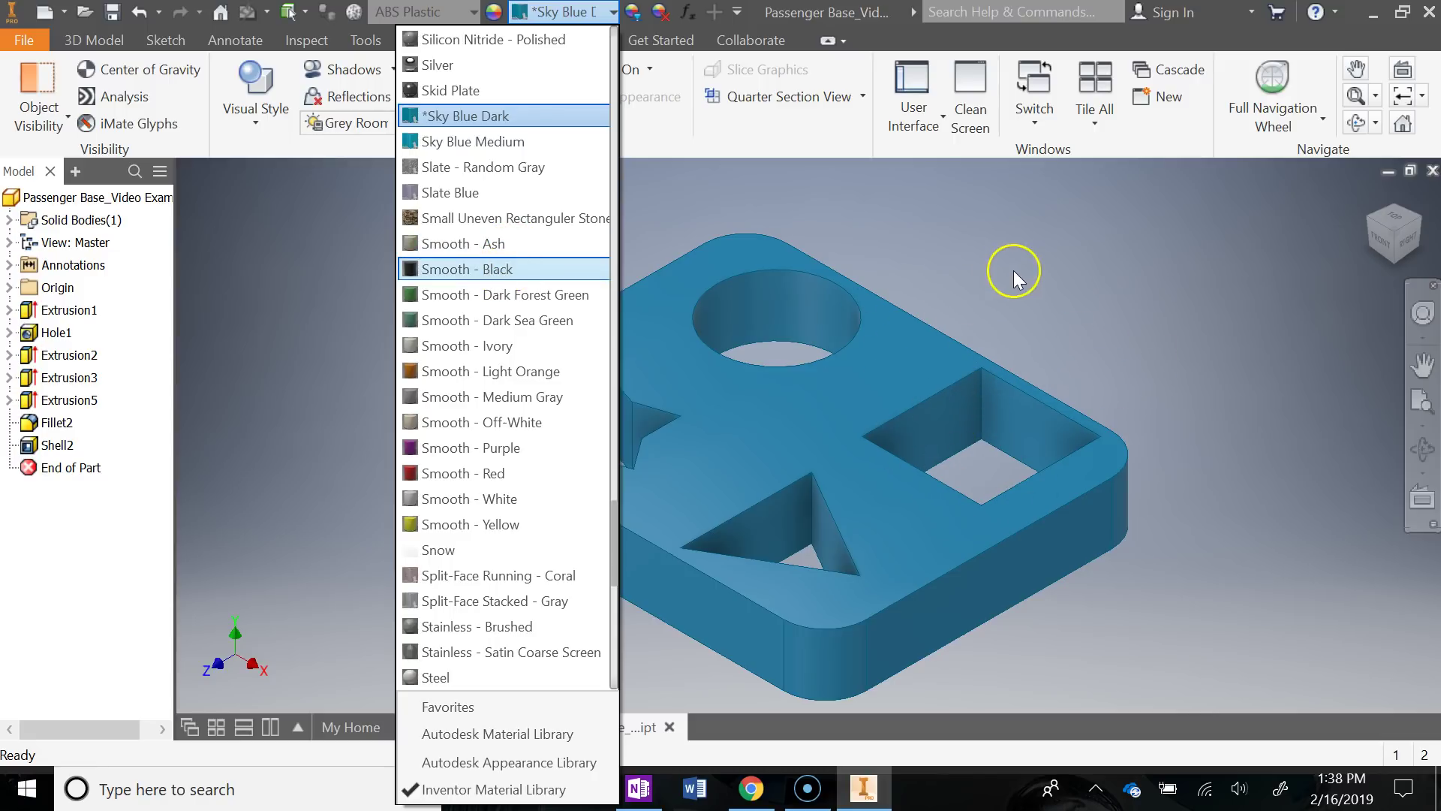
pyautogui.click(598, 16)
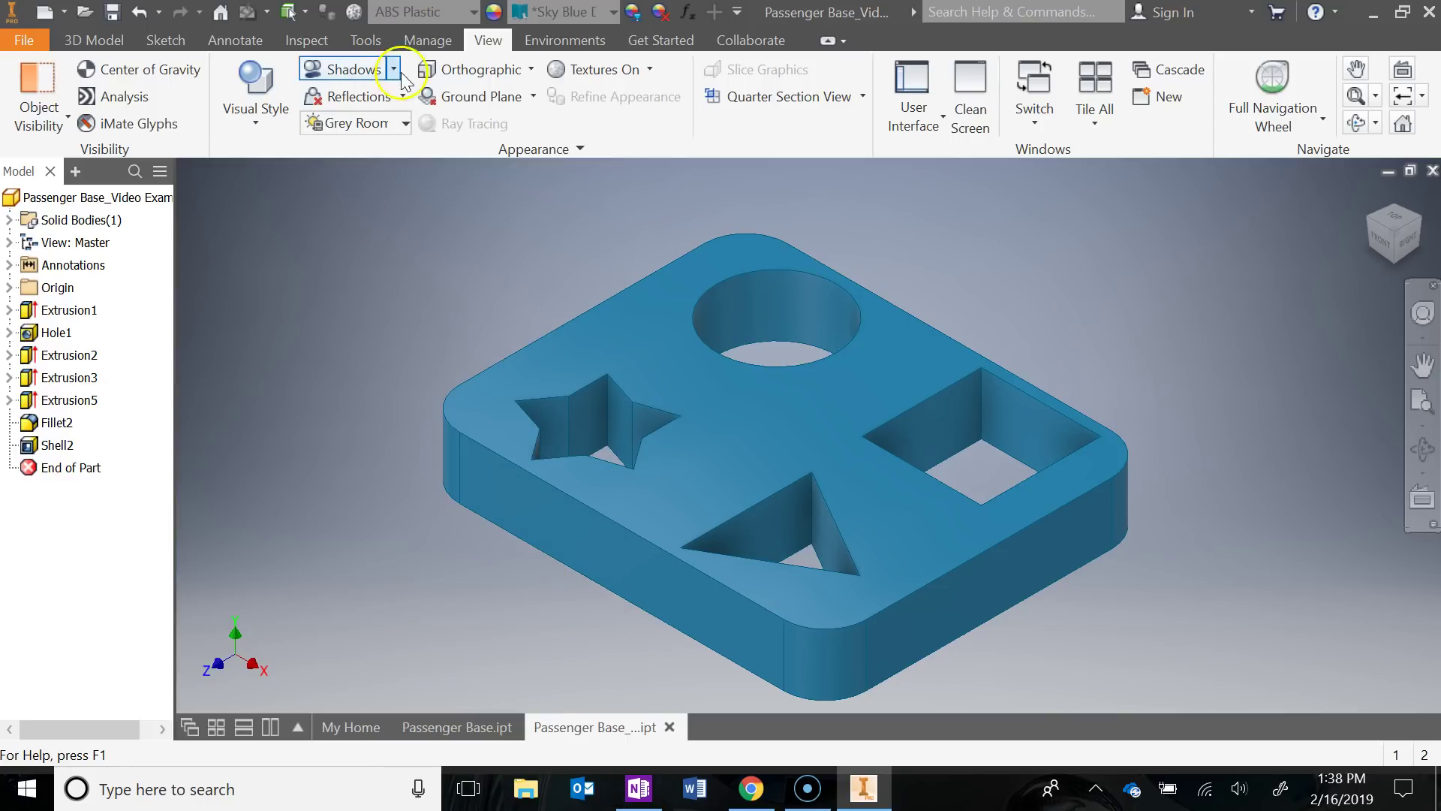
# Update the iProperties physical values to 0.003 lbmass and 0.085 in^3, then save the part
pyautogui.click(27, 45)
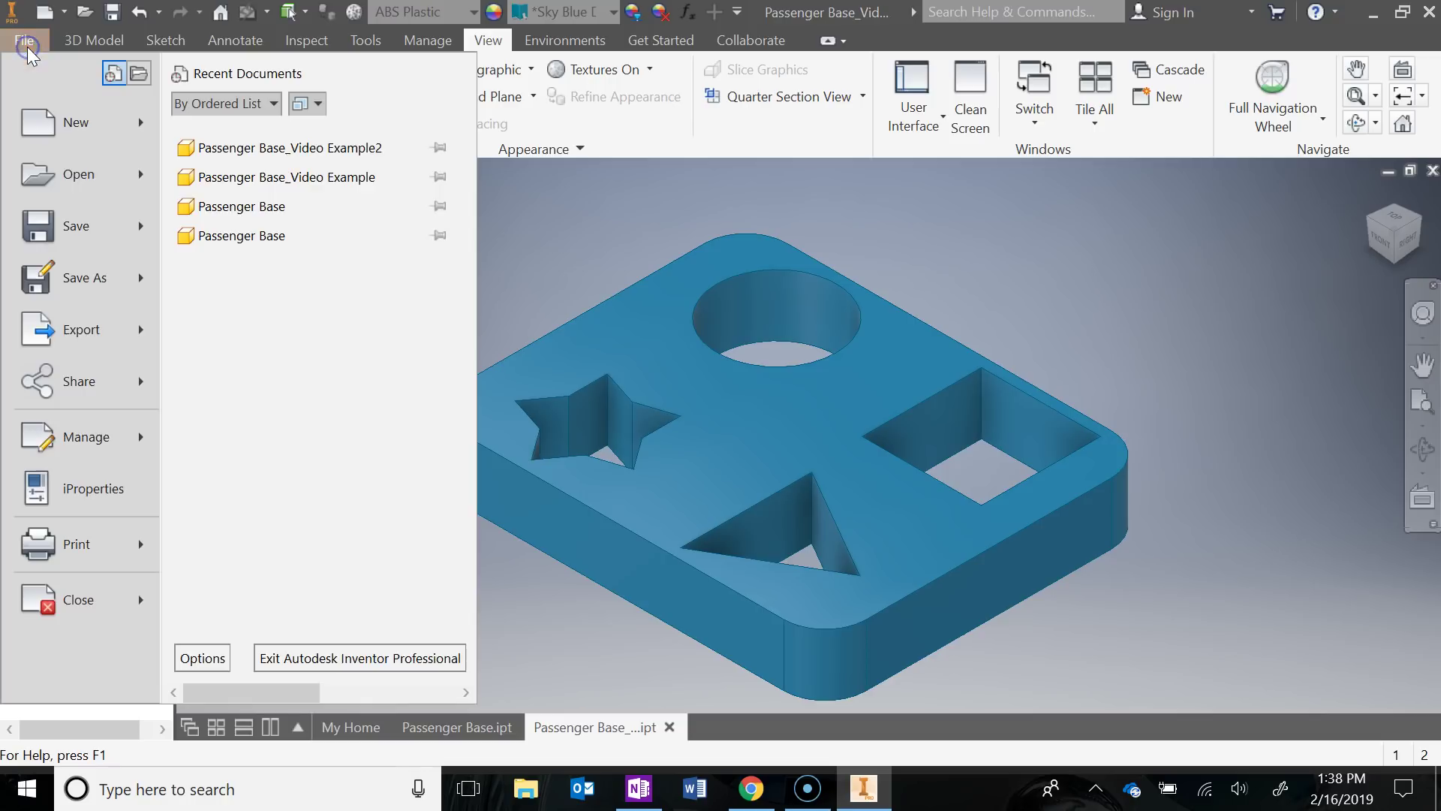
pyautogui.click(84, 490)
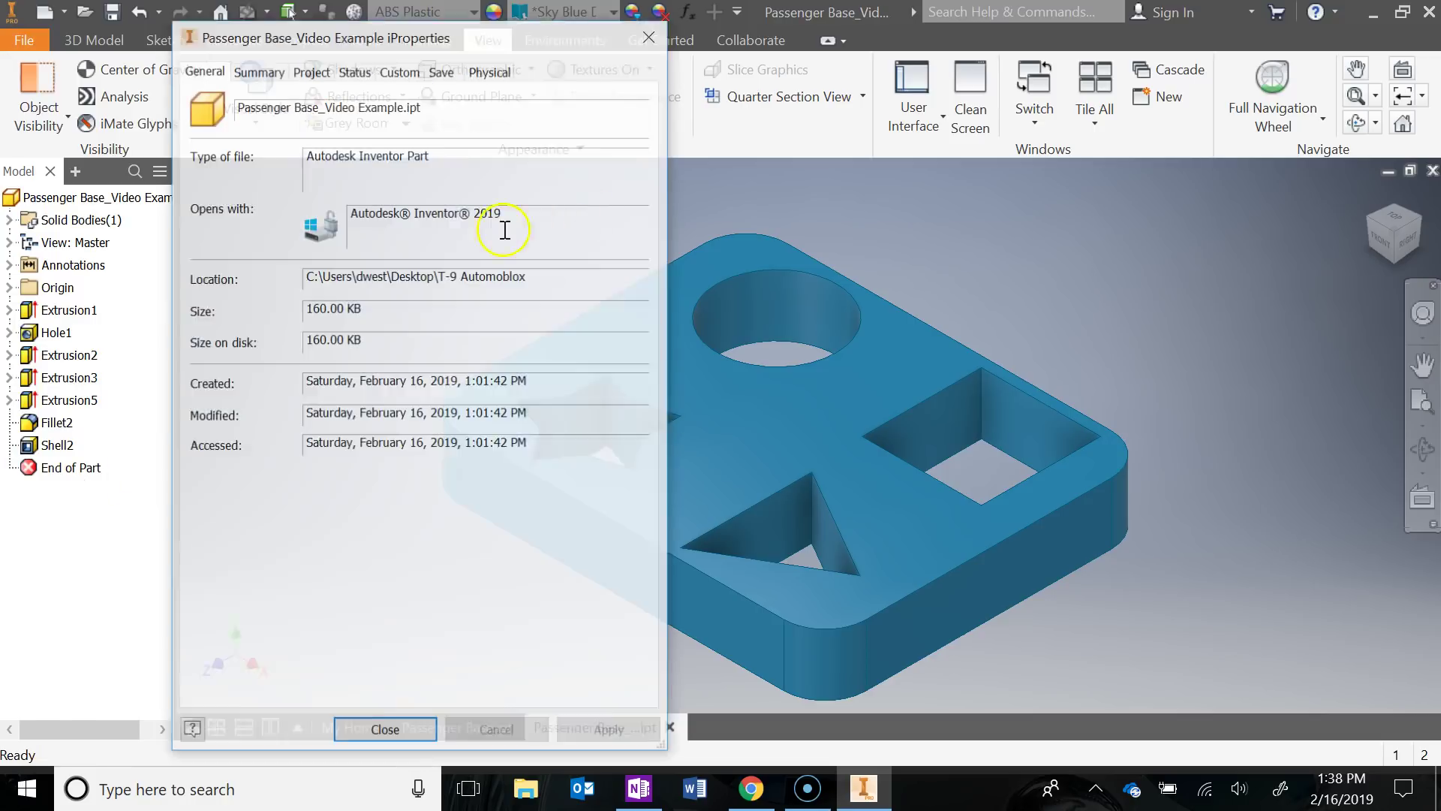
pyautogui.click(489, 69)
pyautogui.click(571, 122)
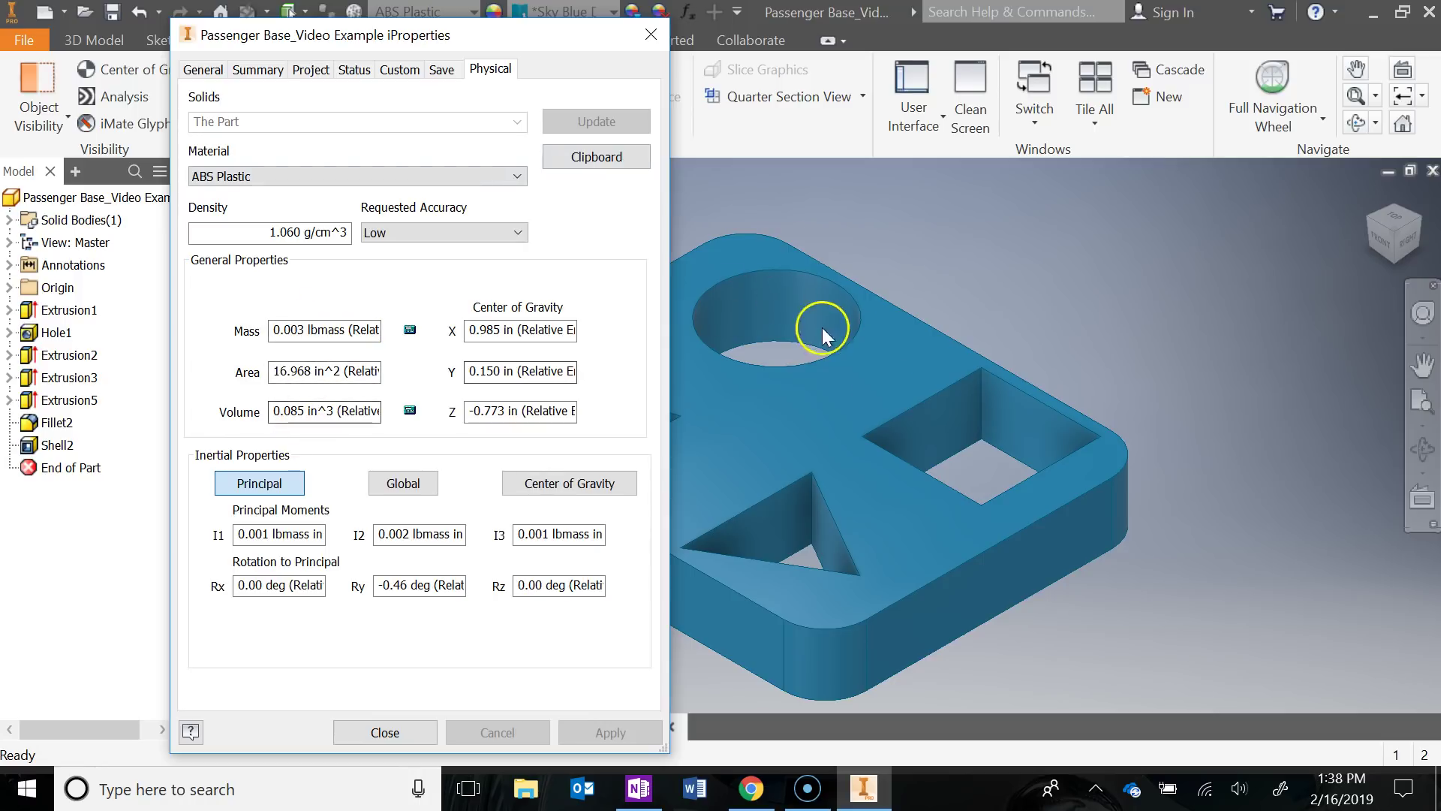
pyautogui.click(409, 729)
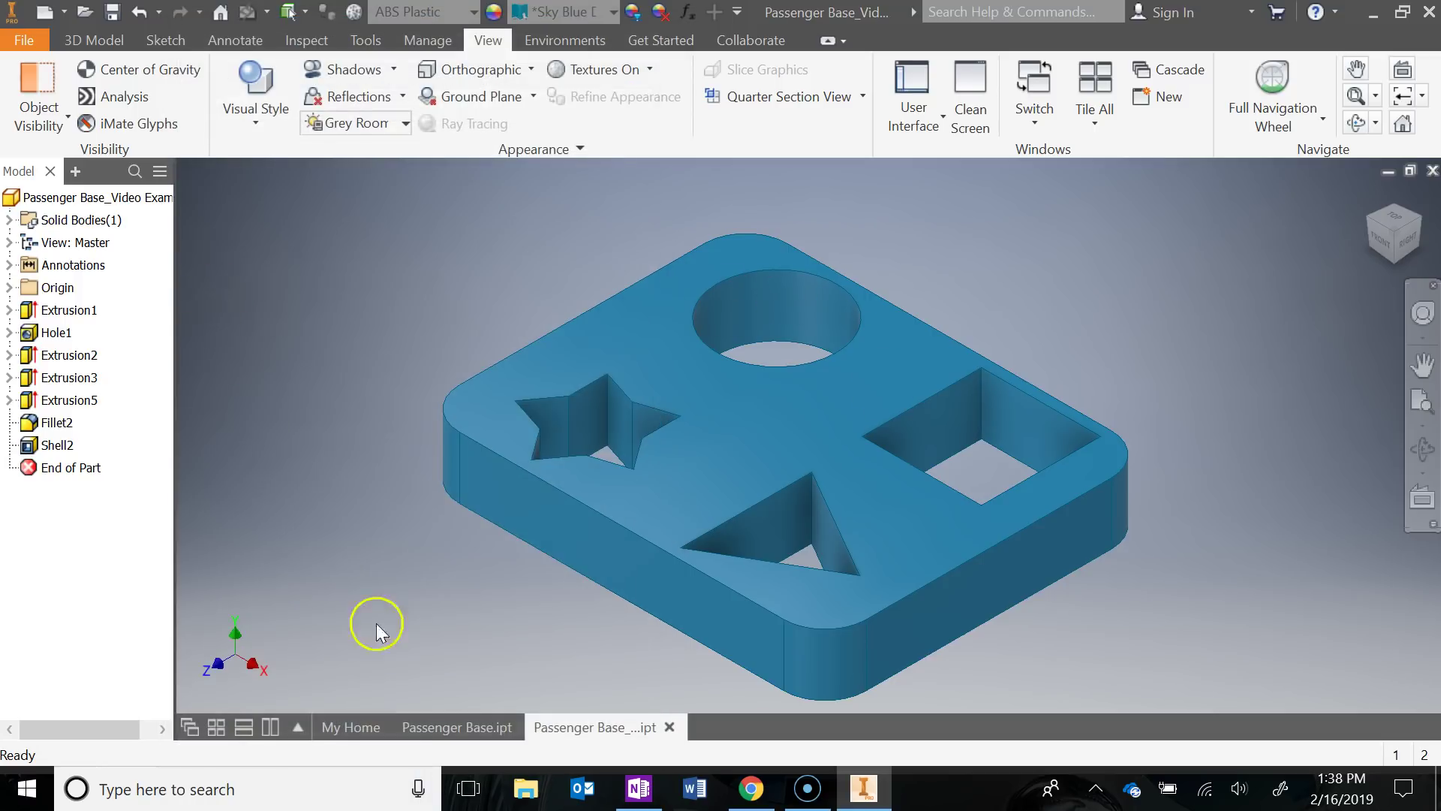
pyautogui.click(111, 13)
pyautogui.moveTo(509, 286); pyautogui.dragTo(256, 276, button='middle')
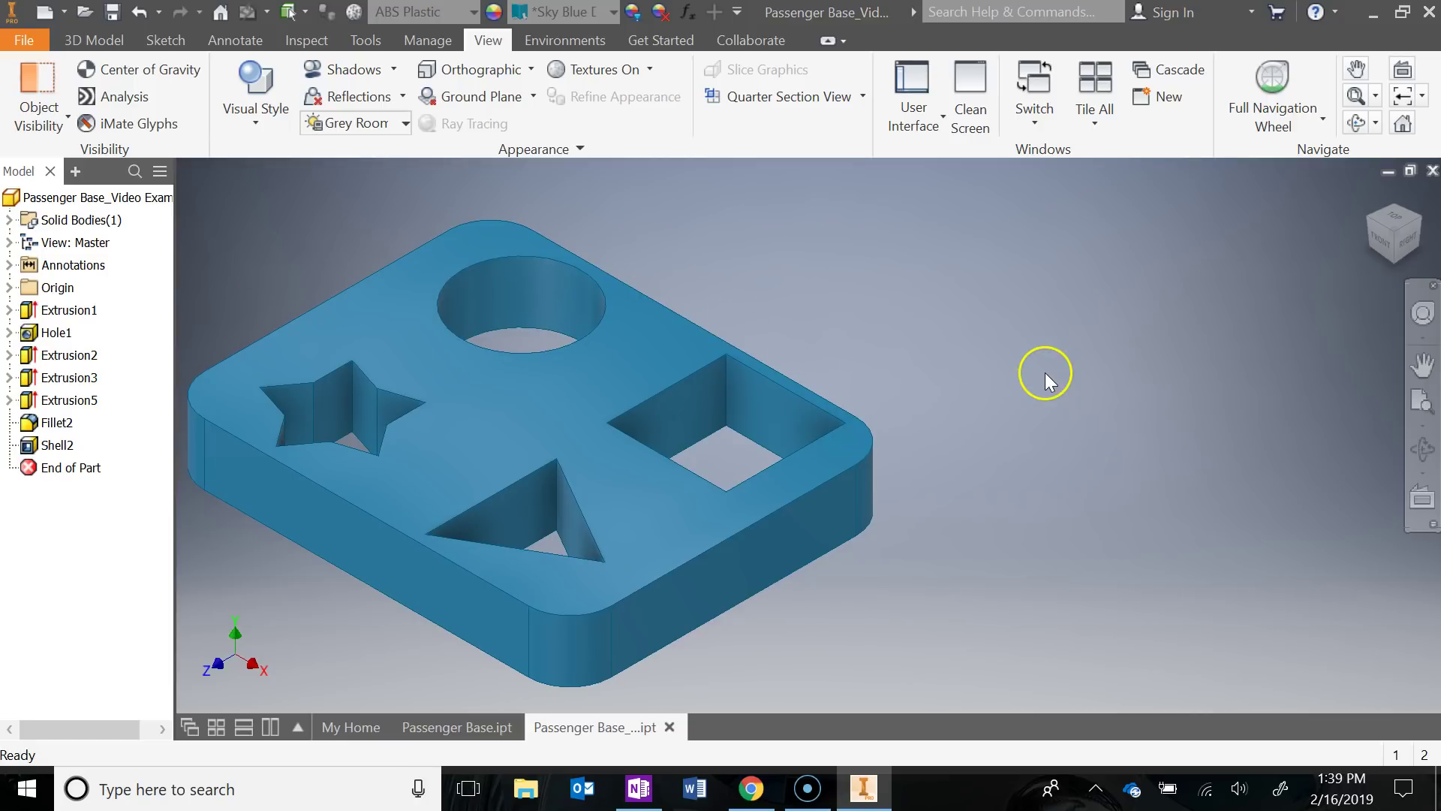
# Clip the model tree and shelled part and paste it, unbulleted, above the OneNote reference drawing
pyautogui.press('Print')
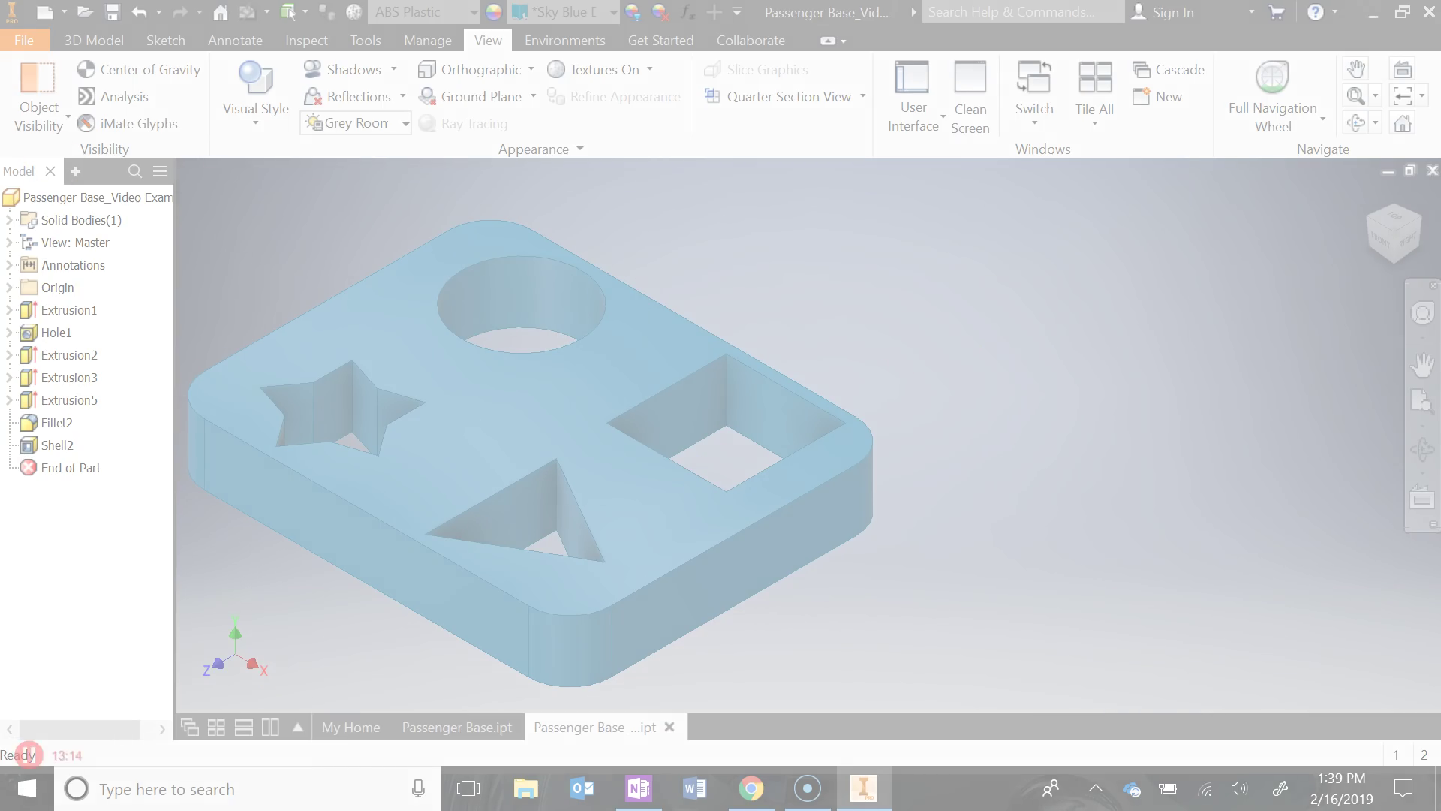
pyautogui.moveTo(1, 157); pyautogui.dragTo(903, 712)
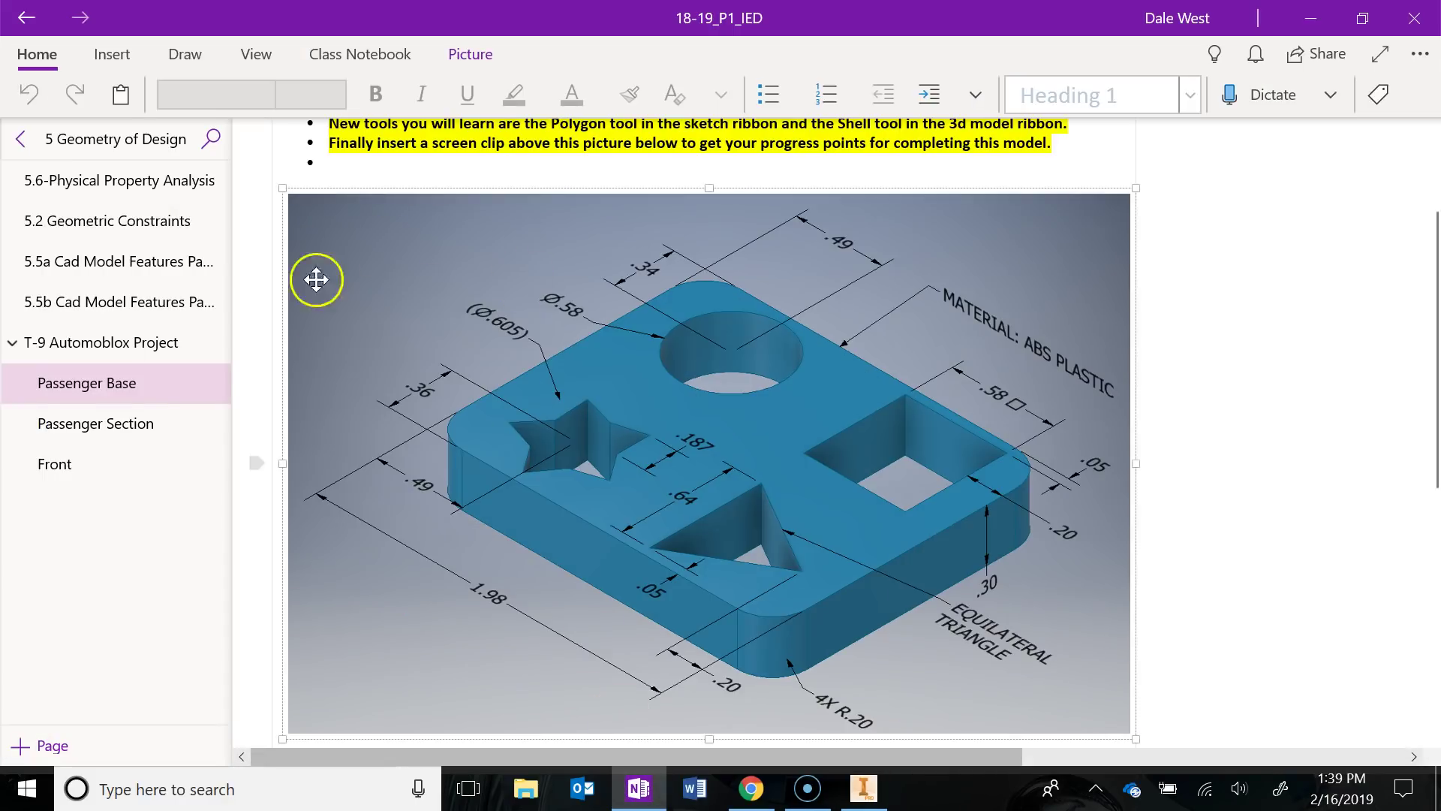
pyautogui.click(370, 162)
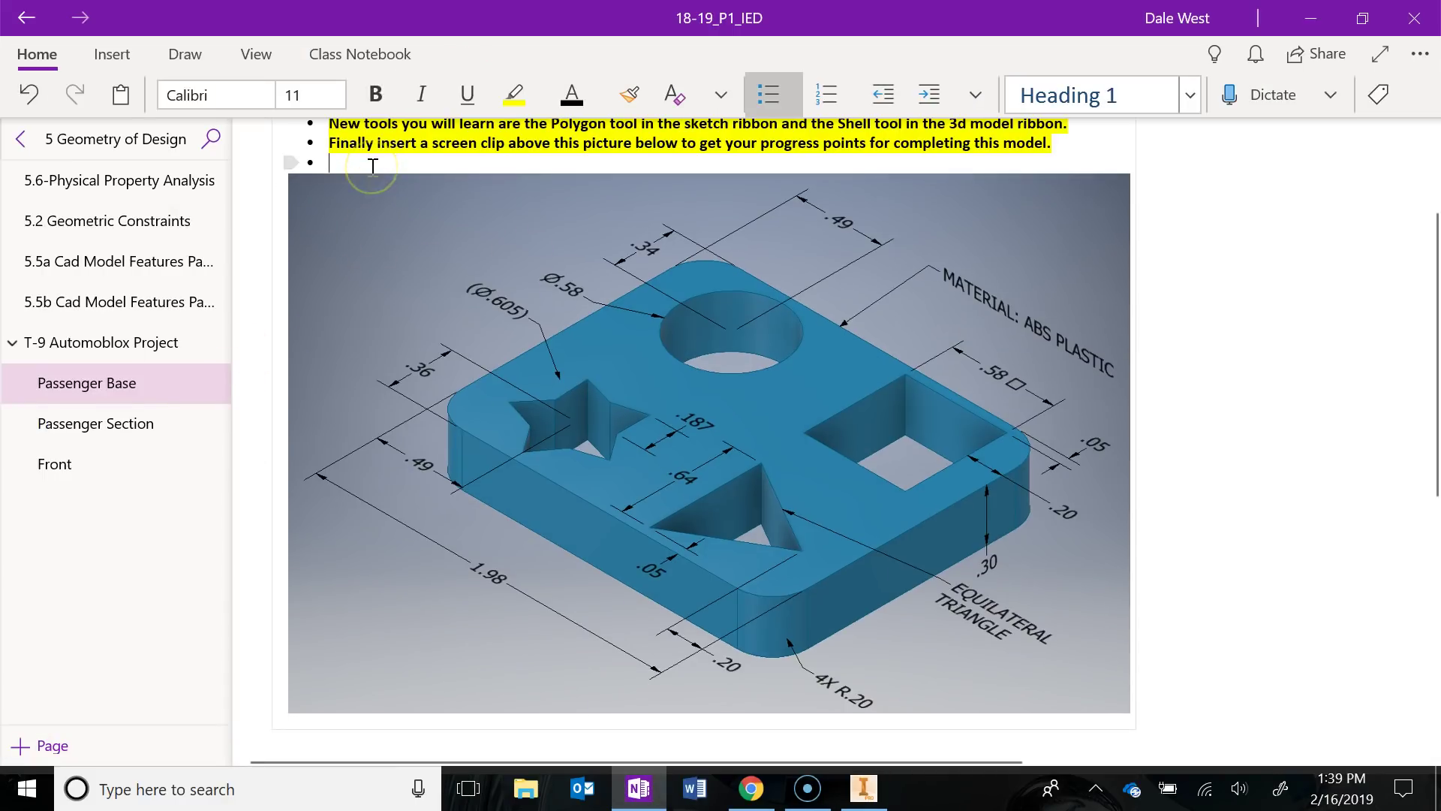
pyautogui.press('BackSpace')
pyautogui.hotkey('ctrl', 'v')
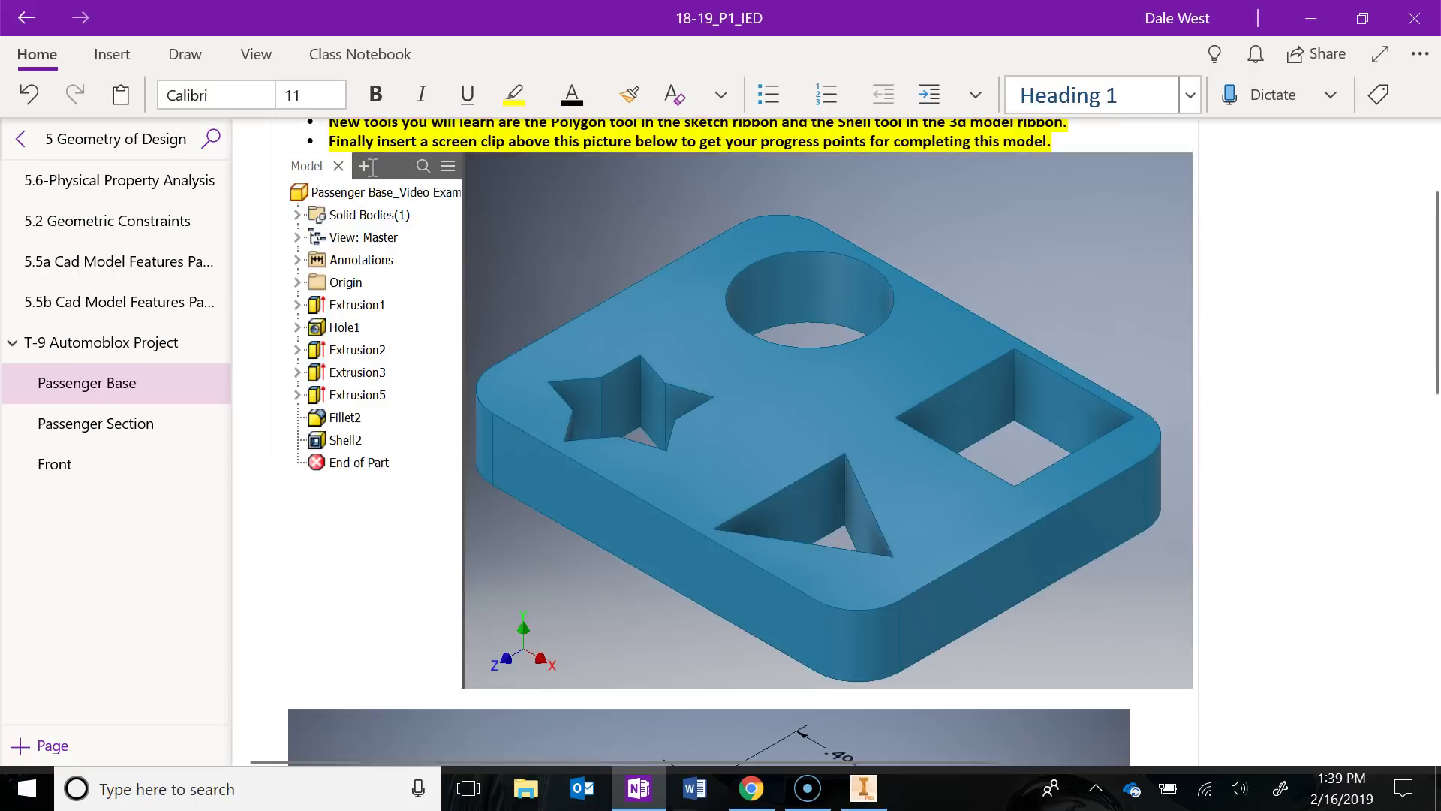
pyautogui.scroll(3, 797, 532)
pyautogui.scroll(1, 800, 534)
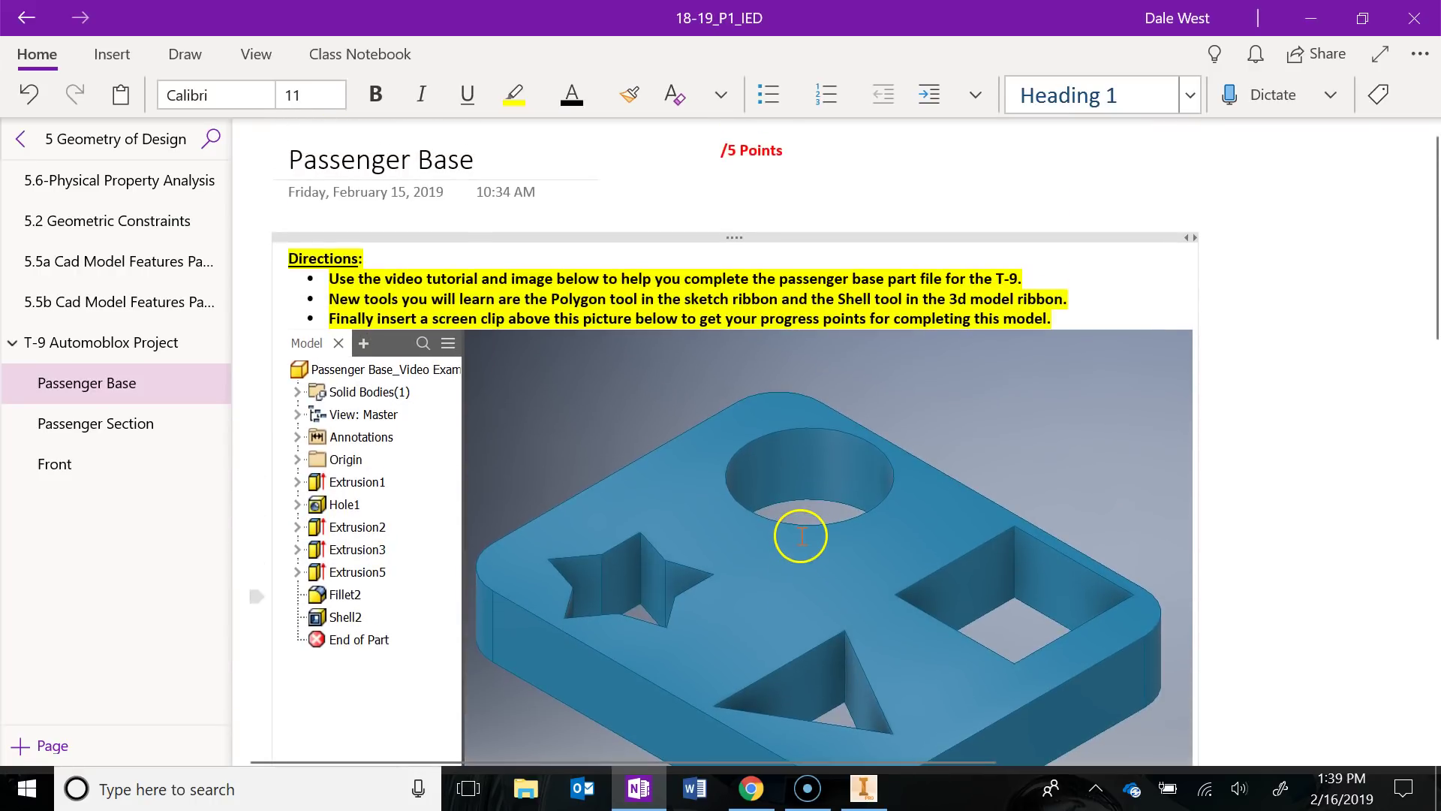